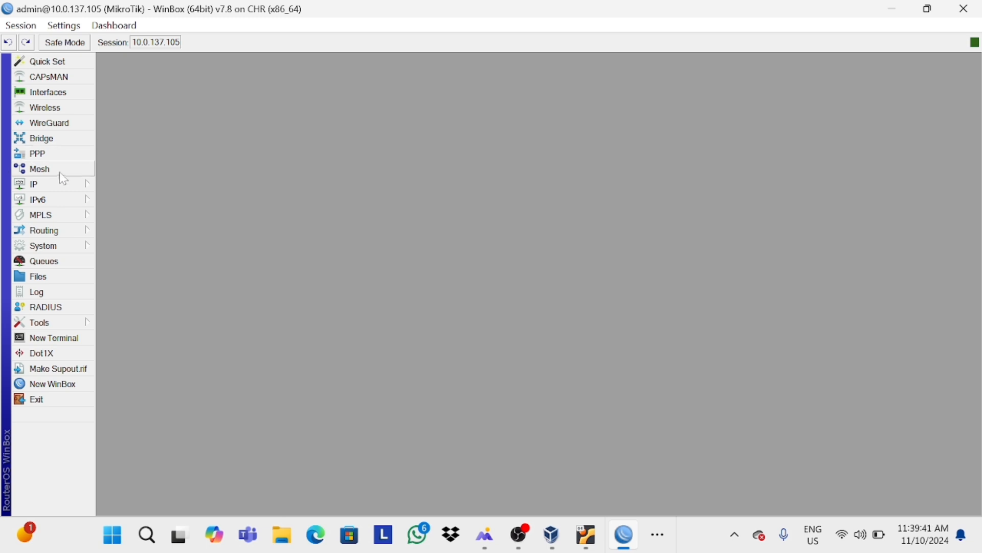
# - Open a new firewall filter rule and examine its general and advanced settings and the list of available actions
pyautogui.click(68, 187)
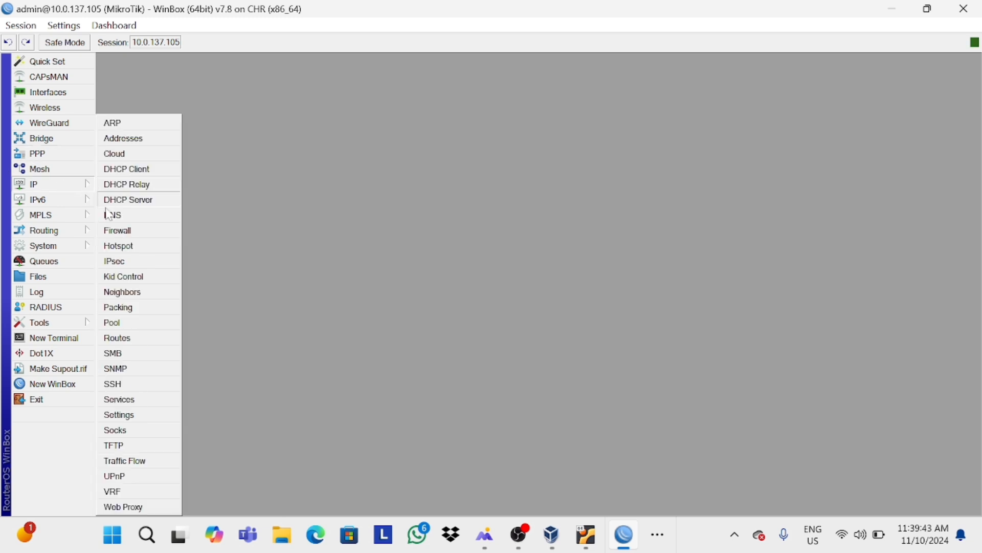
pyautogui.click(128, 233)
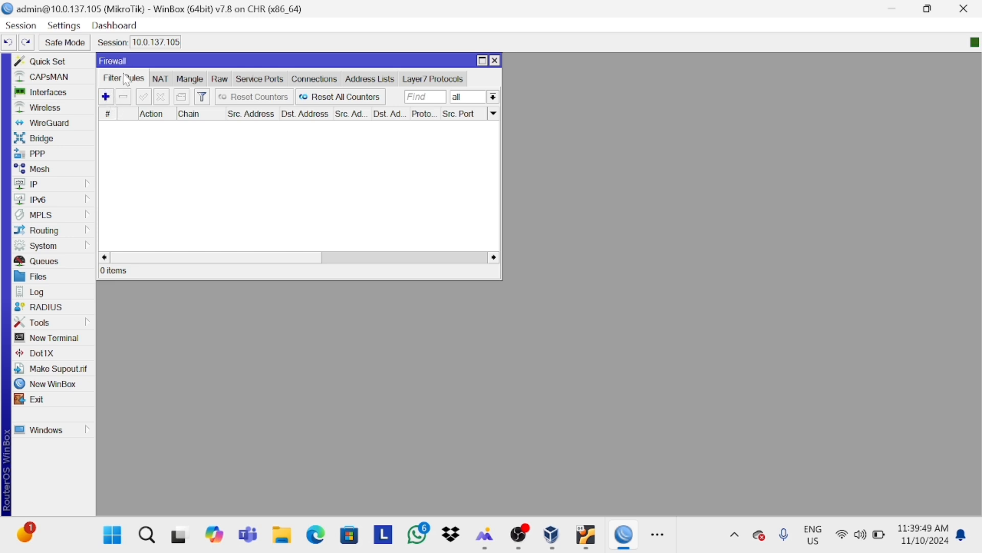
pyautogui.click(106, 97)
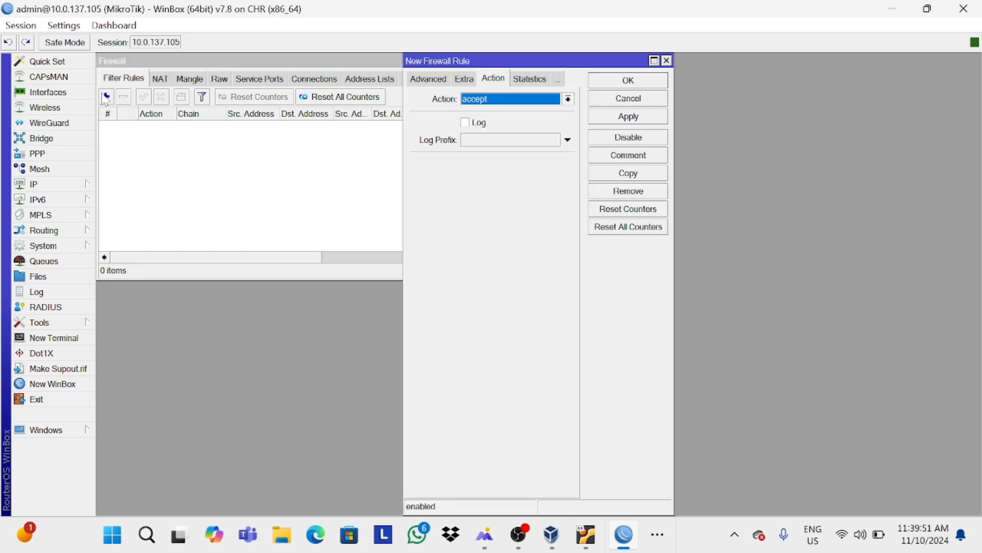
pyautogui.click(419, 81)
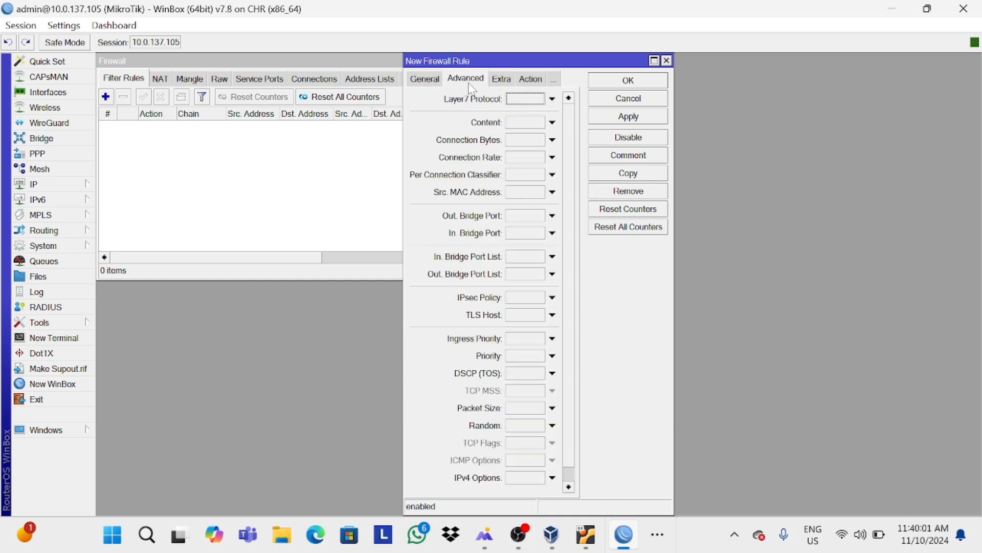
pyautogui.click(537, 80)
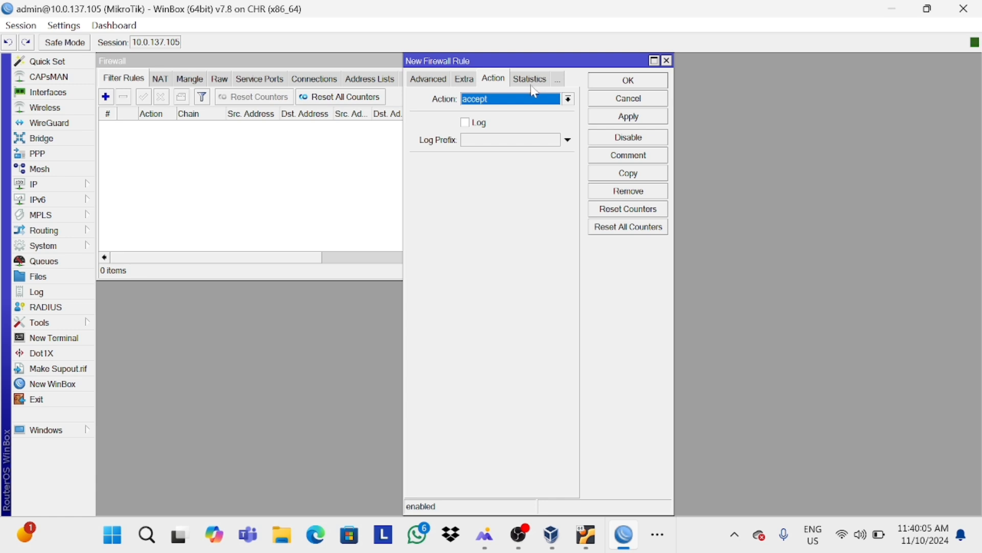
pyautogui.click(417, 82)
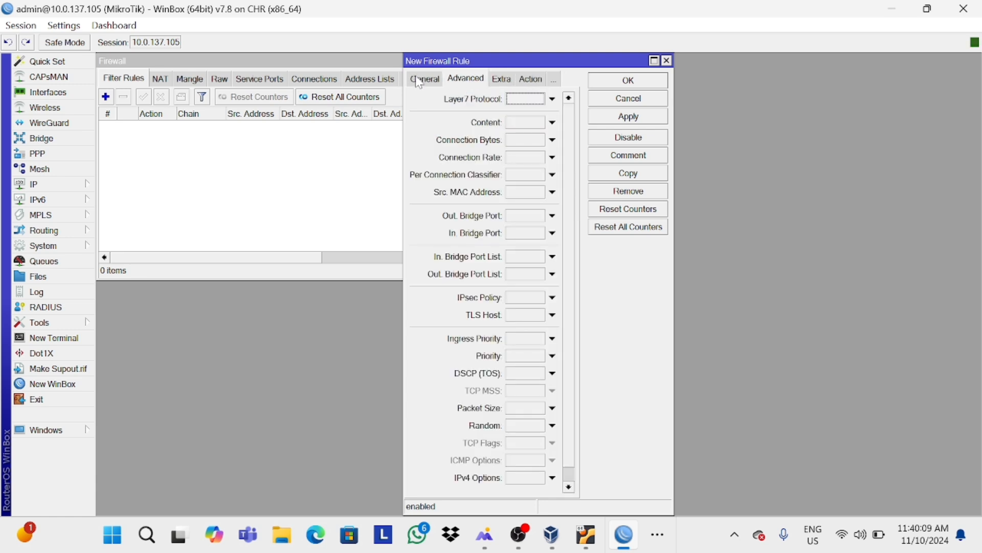
pyautogui.click(424, 79)
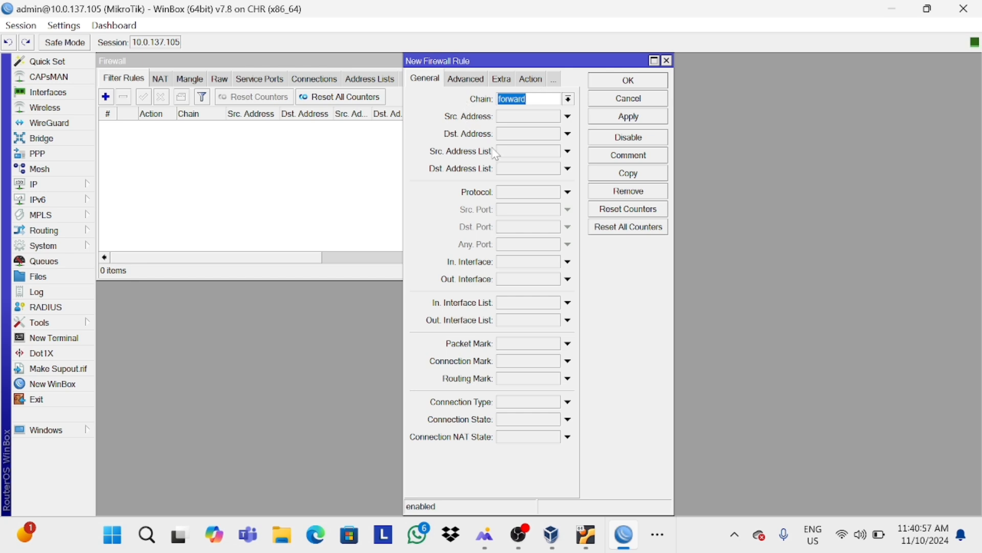
pyautogui.click(534, 80)
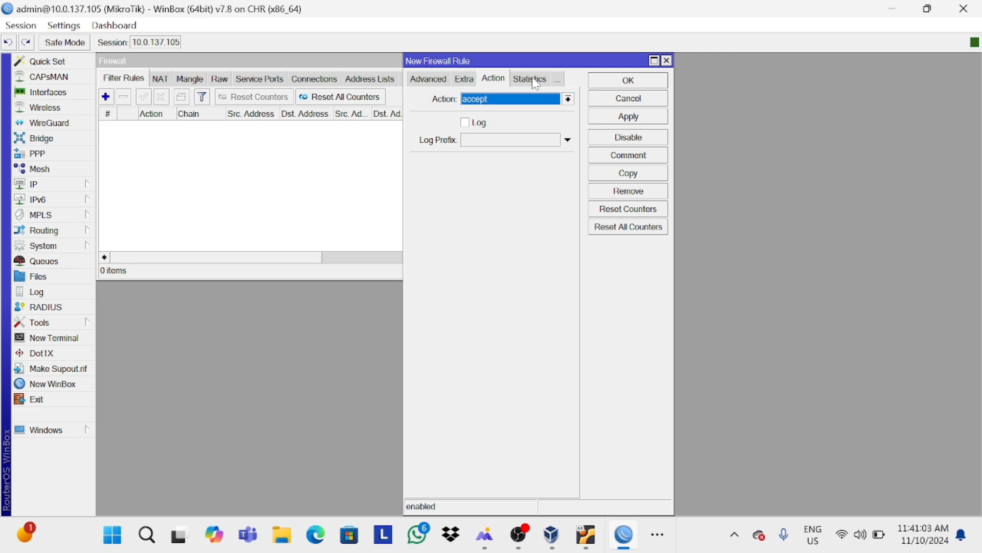
pyautogui.click(570, 101)
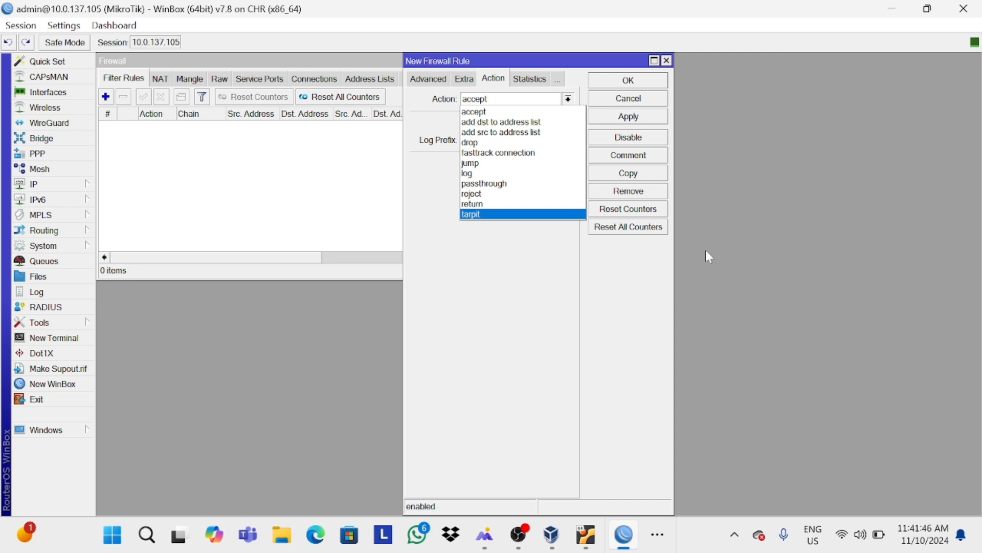
# - Switch to the "Firewall strategi" notes in Notepad and enlarge the ping task screenshot in WPS Photos
pyautogui.click(658, 534)
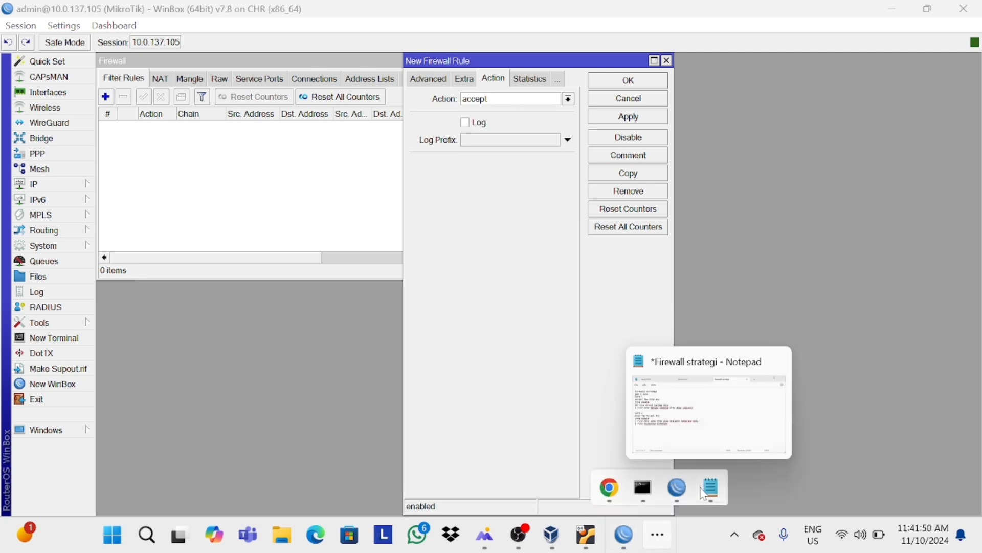
pyautogui.click(710, 487)
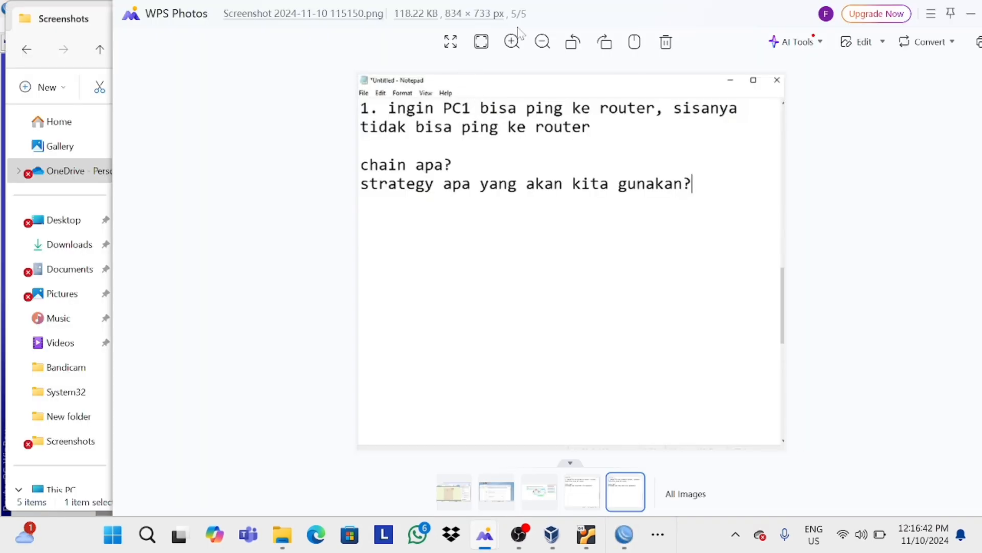
pyautogui.click(510, 42)
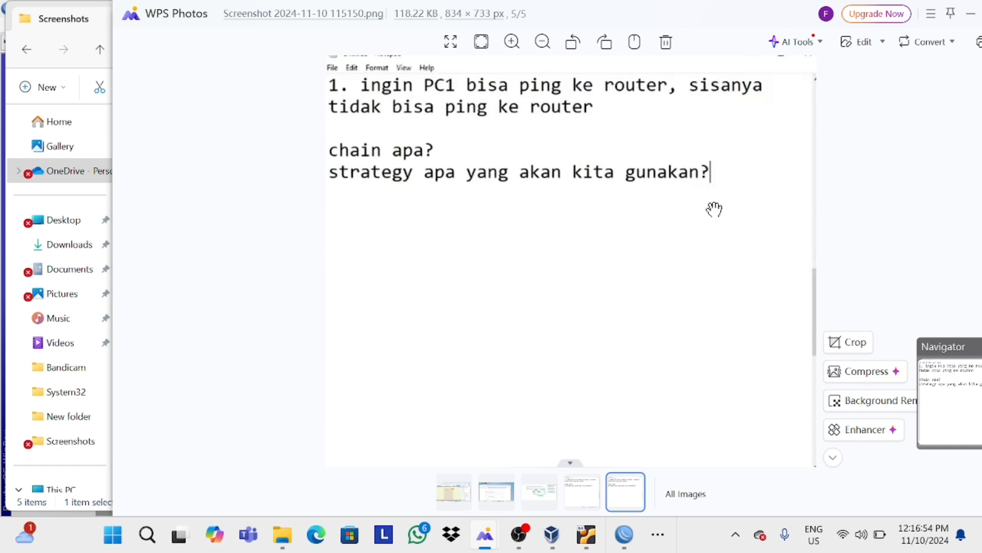
# - Switch to WinBox and start a new firewall filter rule on the input chain
pyautogui.click(625, 535)
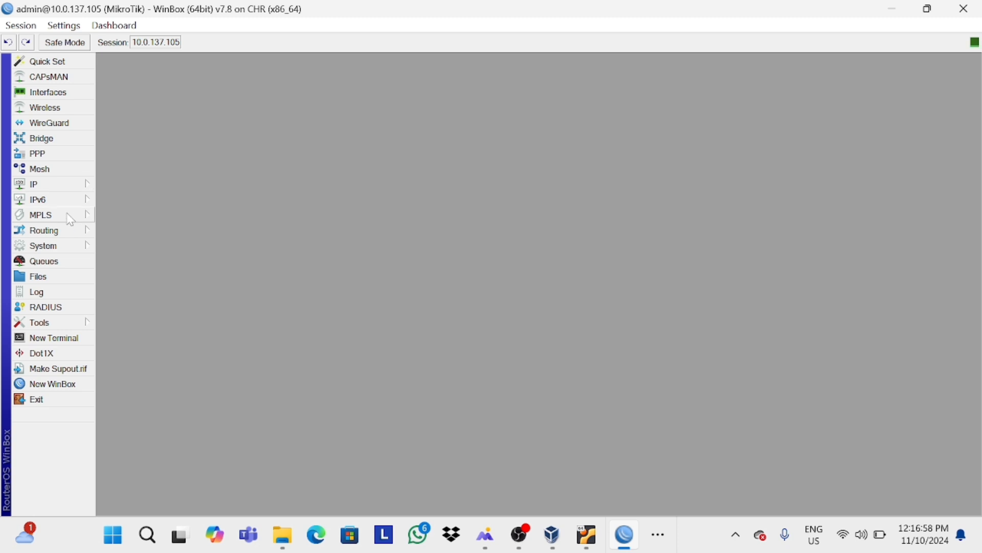
pyautogui.click(52, 187)
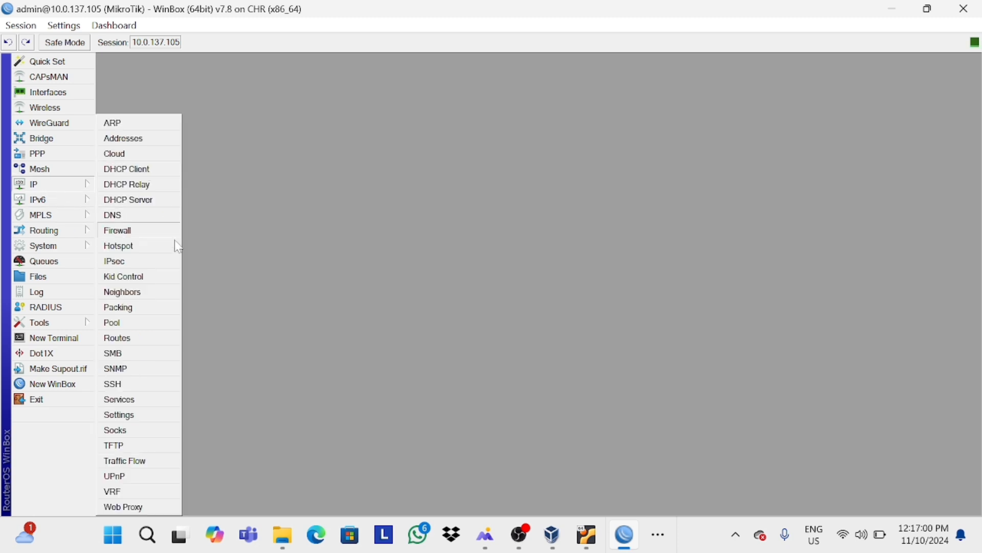
pyautogui.click(146, 231)
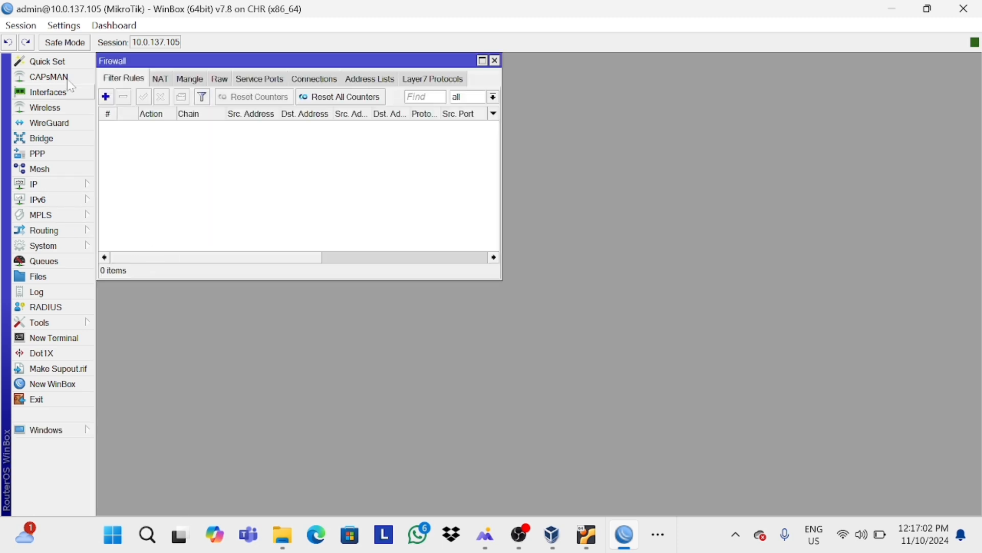
pyautogui.click(106, 97)
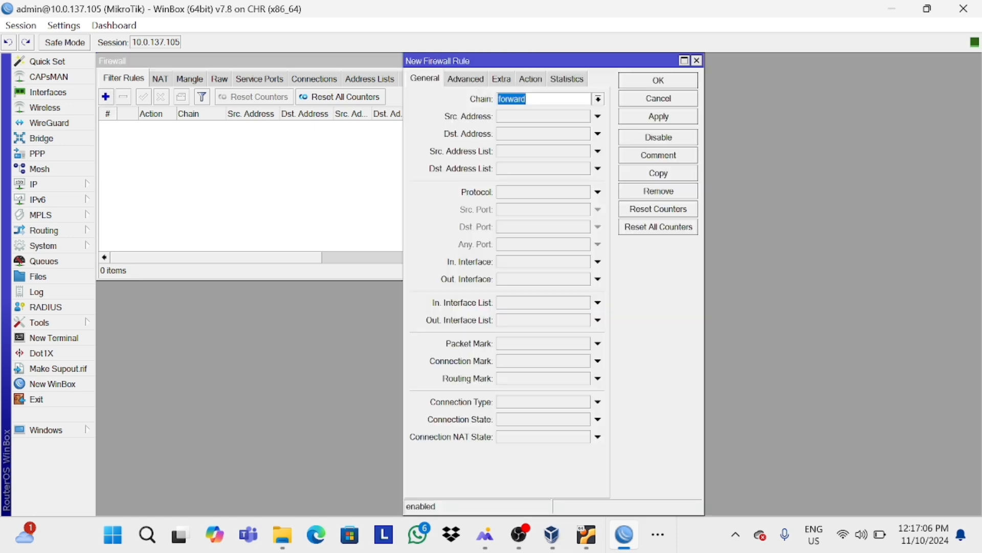
pyautogui.click(600, 100)
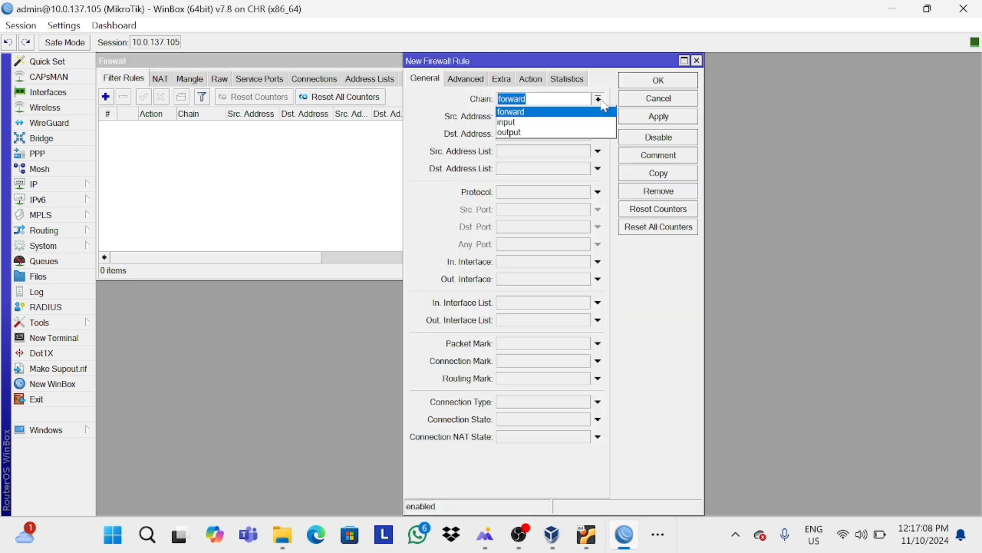
pyautogui.click(558, 123)
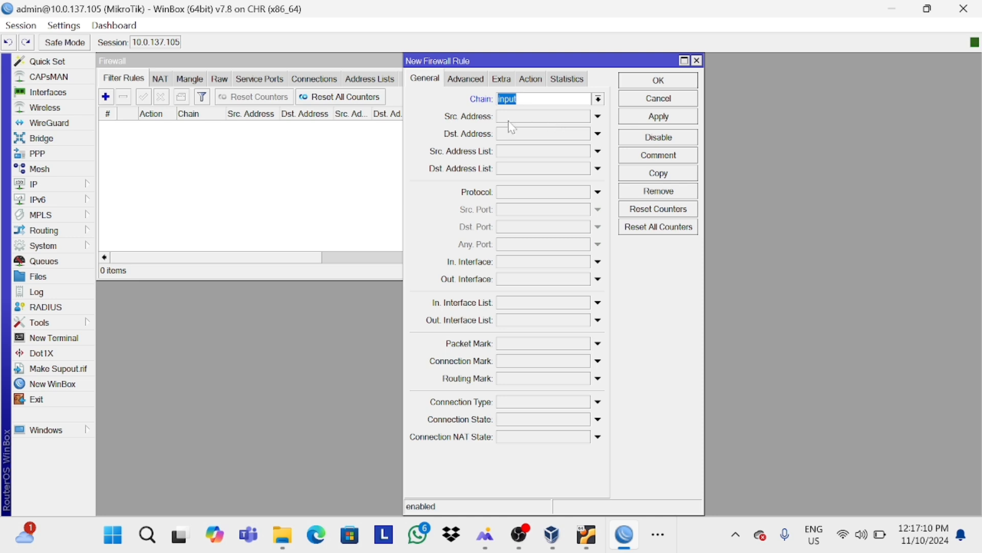
# - Set the new filter rule's source address to 10.10.10.1/24
pyautogui.click(595, 116)
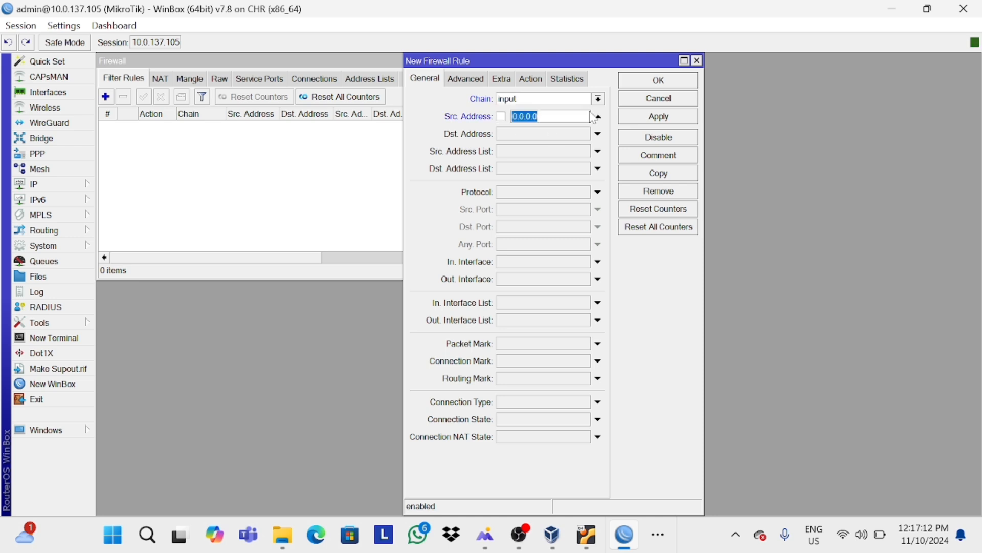
pyautogui.click(594, 116)
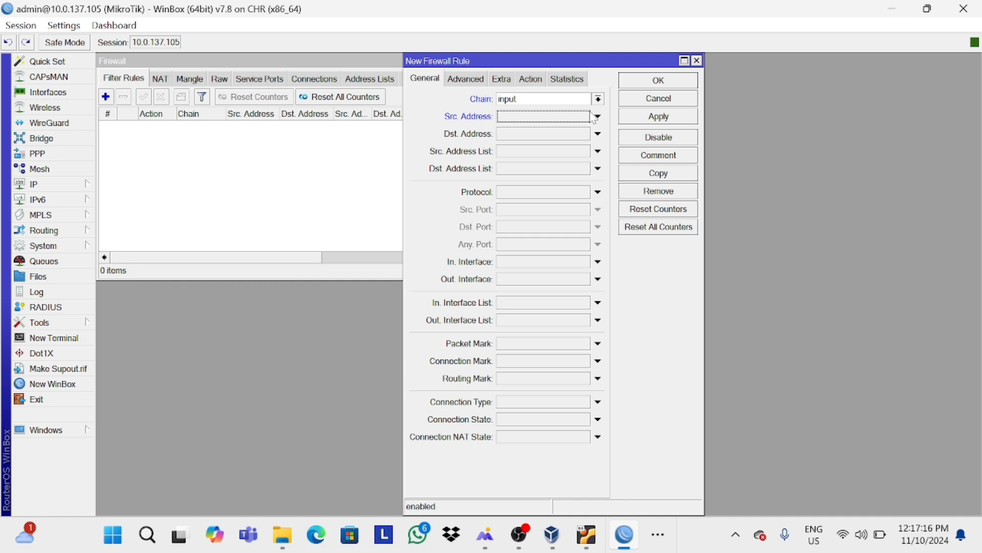
pyautogui.click(593, 116)
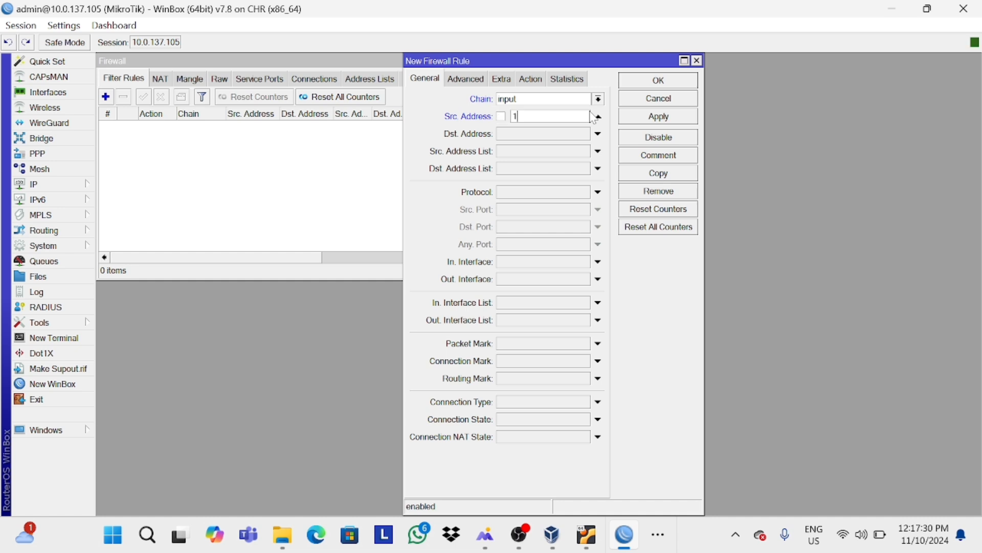
pyautogui.write('10.10.10.1/24')
# - Set the filter rule's protocol to icmp
pyautogui.click(597, 193)
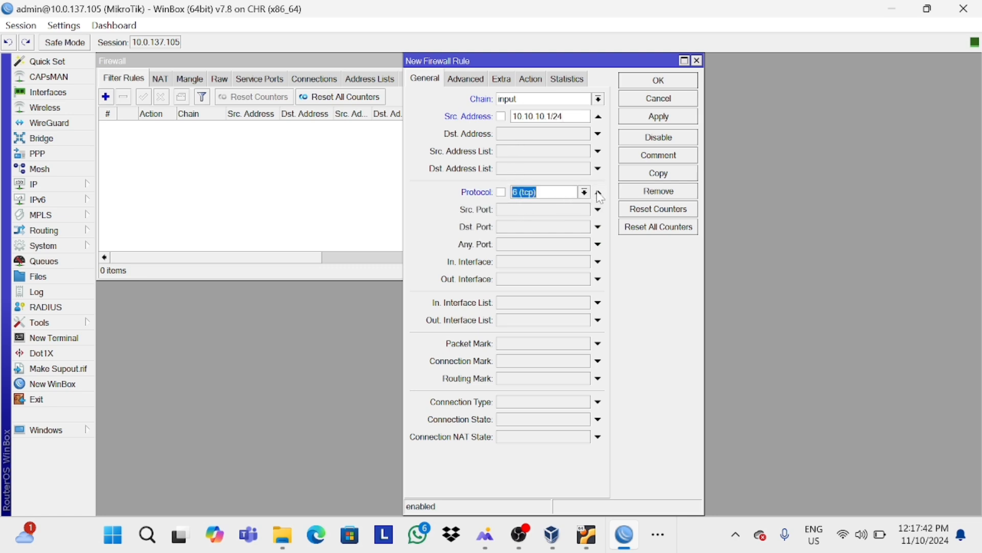
pyautogui.click(585, 193)
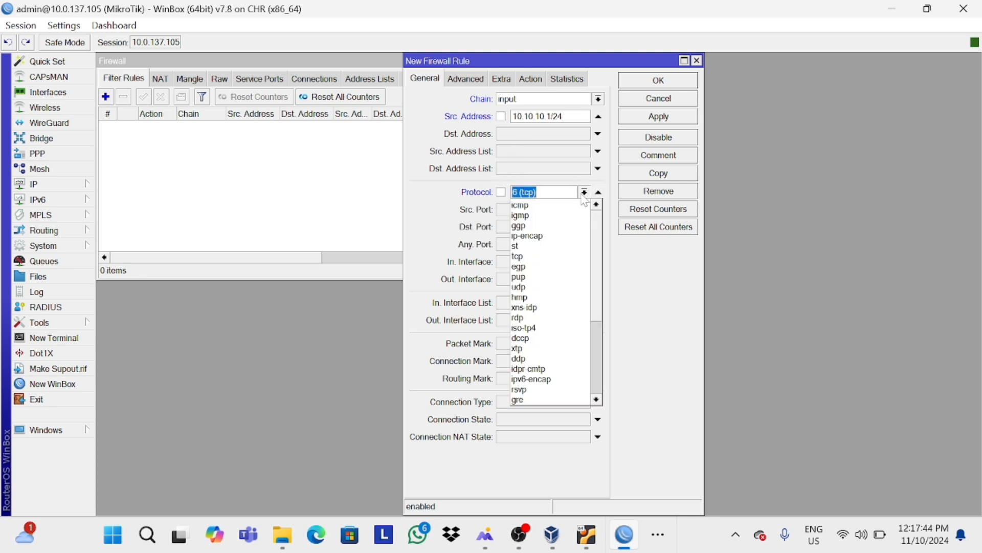
pyautogui.click(544, 207)
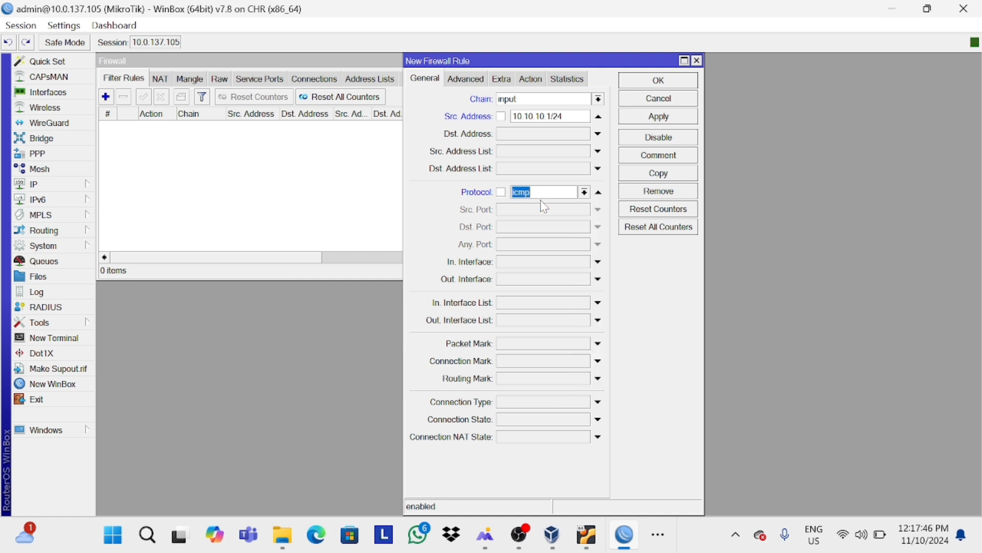
pyautogui.click(584, 193)
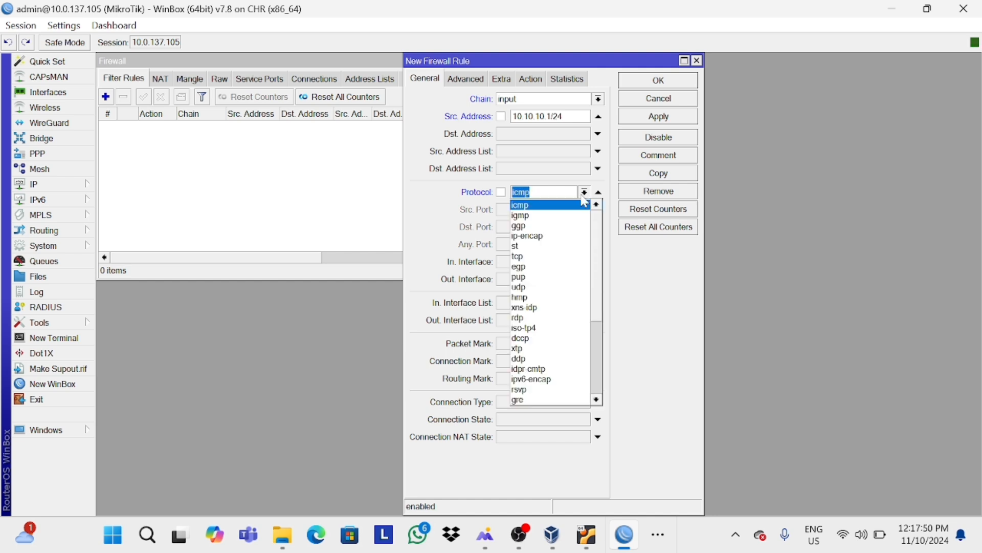
pyautogui.click(538, 205)
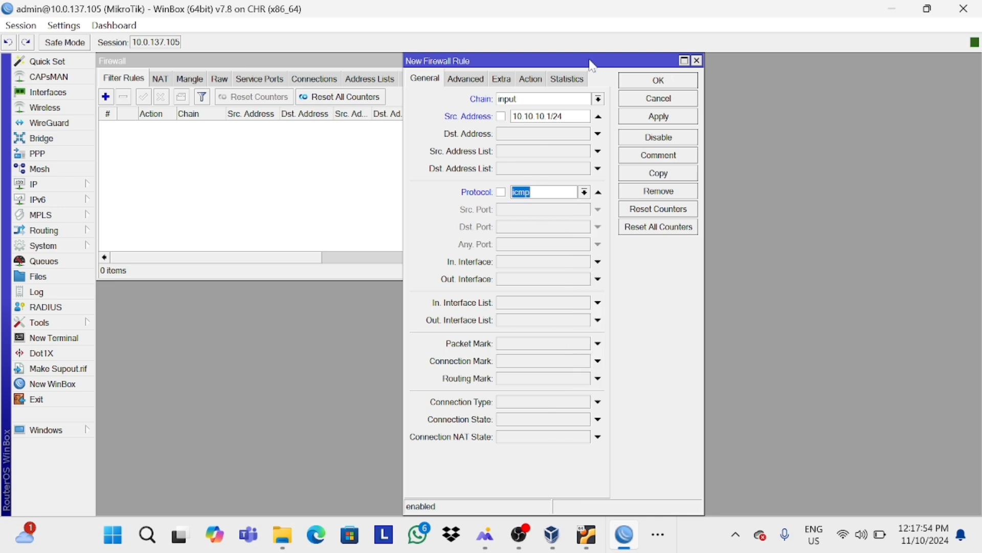
# - Keep accept as the rule's action and save the rule
pyautogui.click(531, 81)
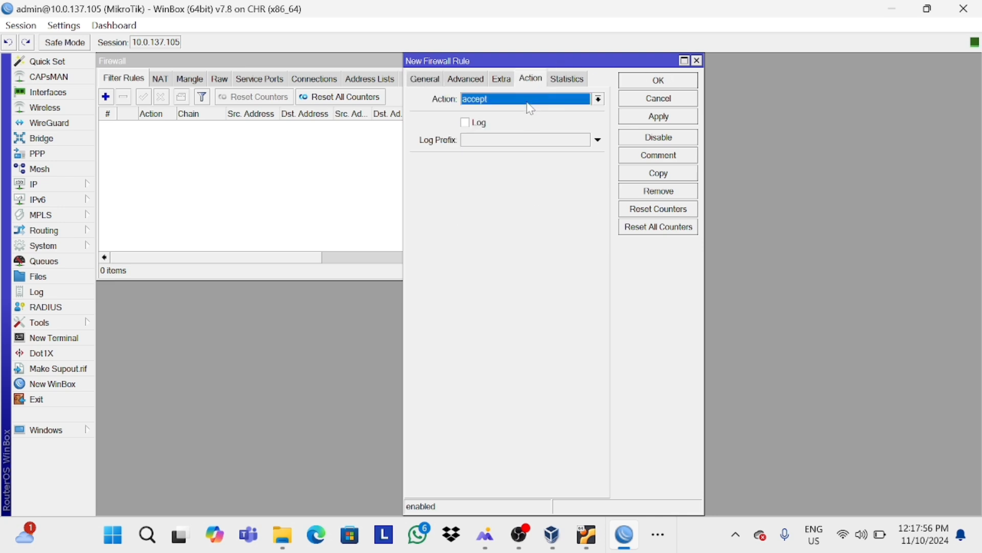
pyautogui.click(530, 103)
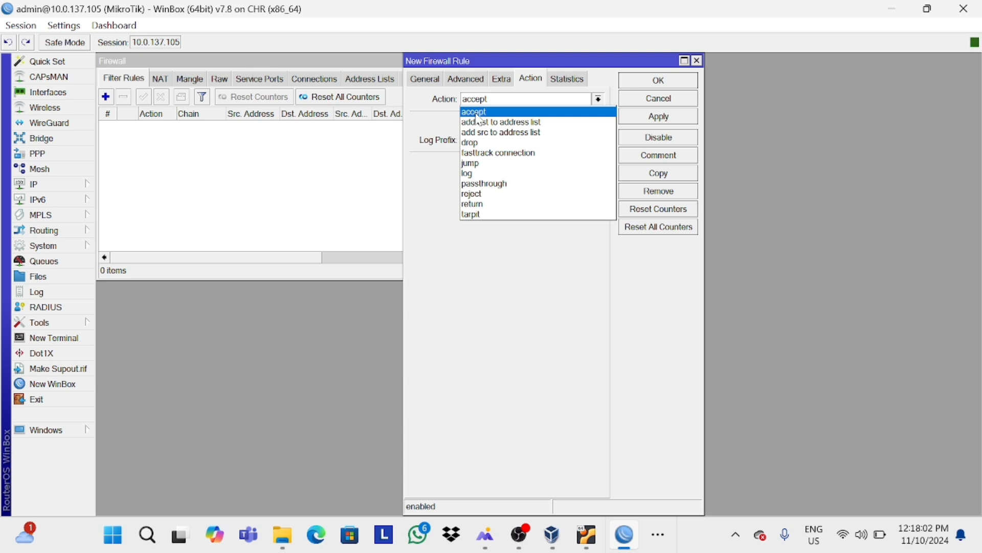
pyautogui.click(659, 80)
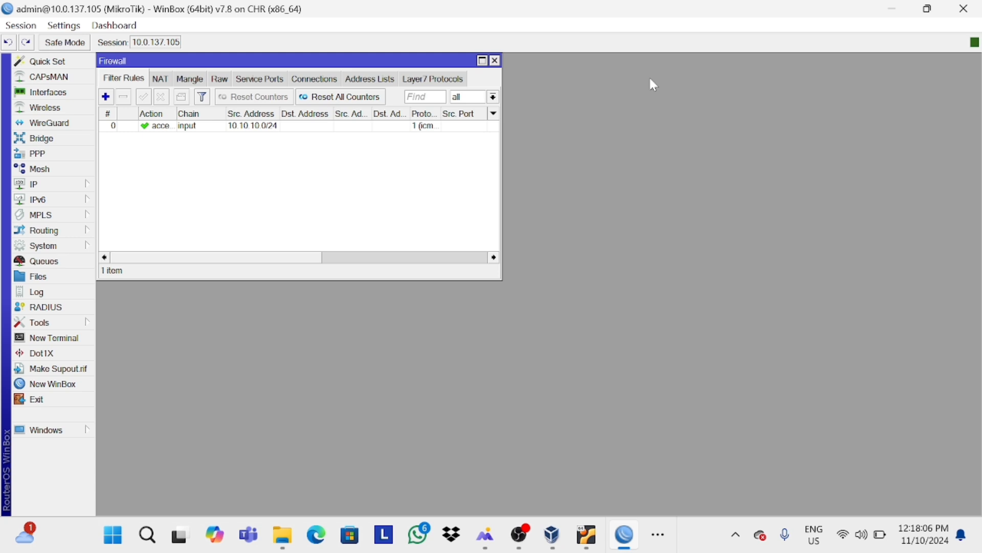
# - Add a second filter rule on the input chain with protocol icmp and no source address, and save it
pyautogui.click(106, 97)
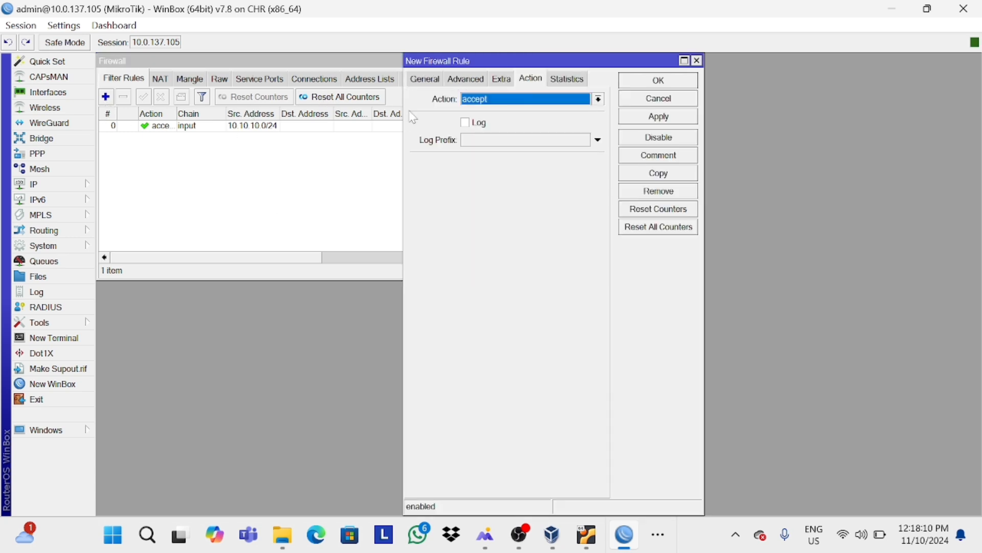
pyautogui.click(424, 79)
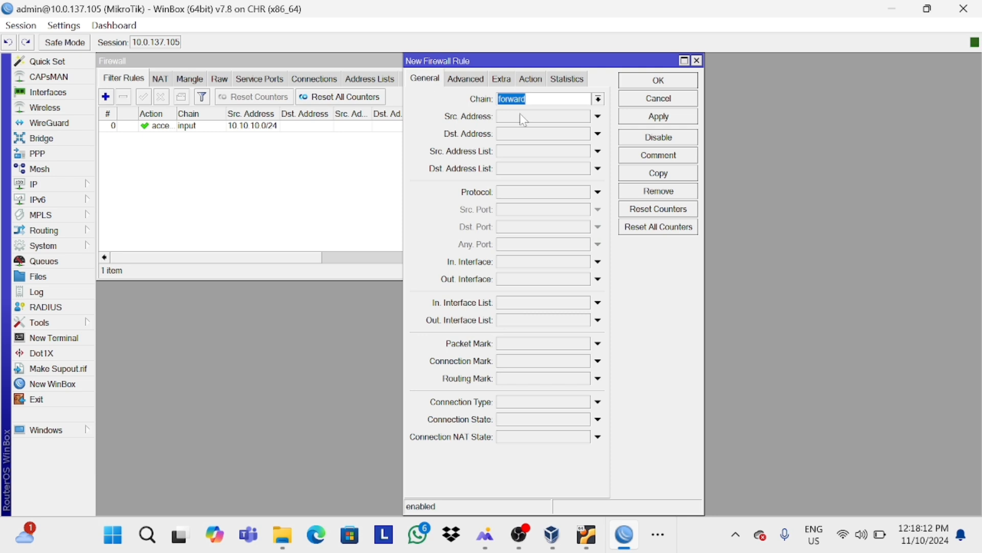
pyautogui.click(598, 99)
pyautogui.click(554, 123)
pyautogui.click(597, 191)
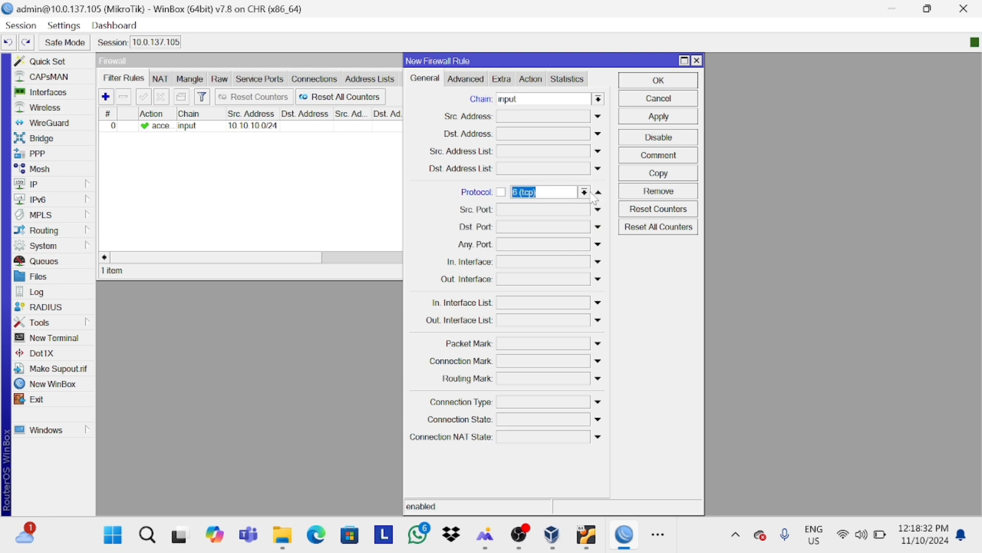
pyautogui.click(585, 193)
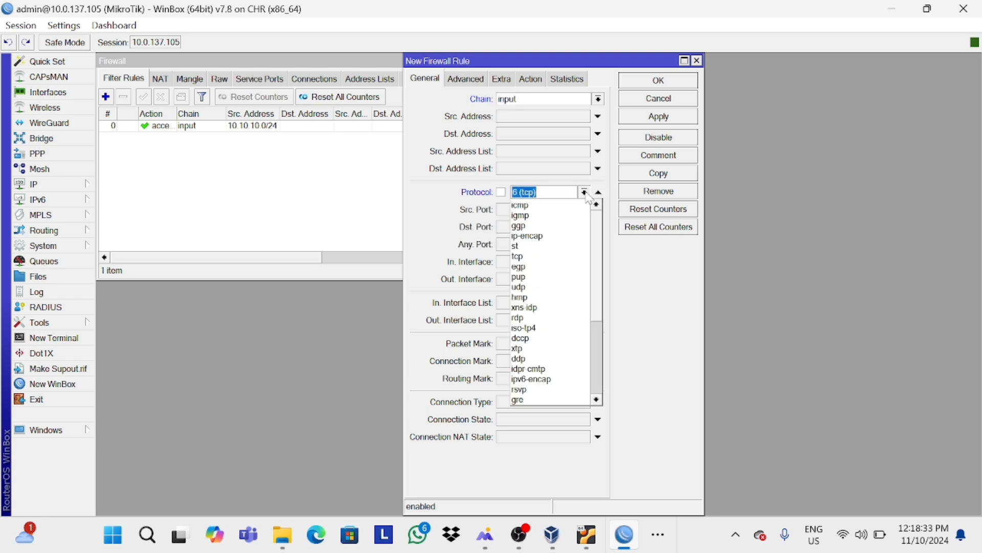
pyautogui.click(539, 202)
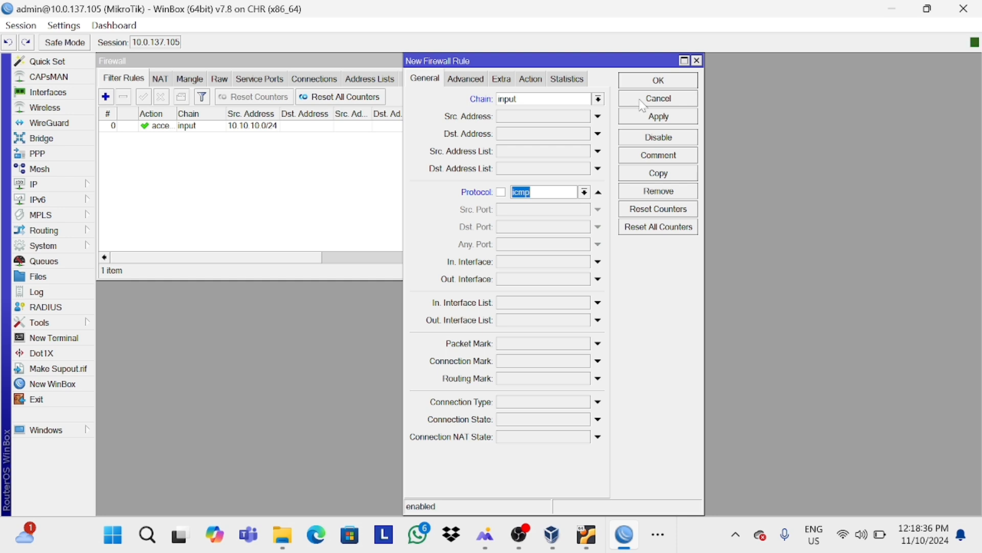
pyautogui.click(659, 81)
# - Set the second filter rule's action to drop, apply the change and close the rule
pyautogui.click(531, 79)
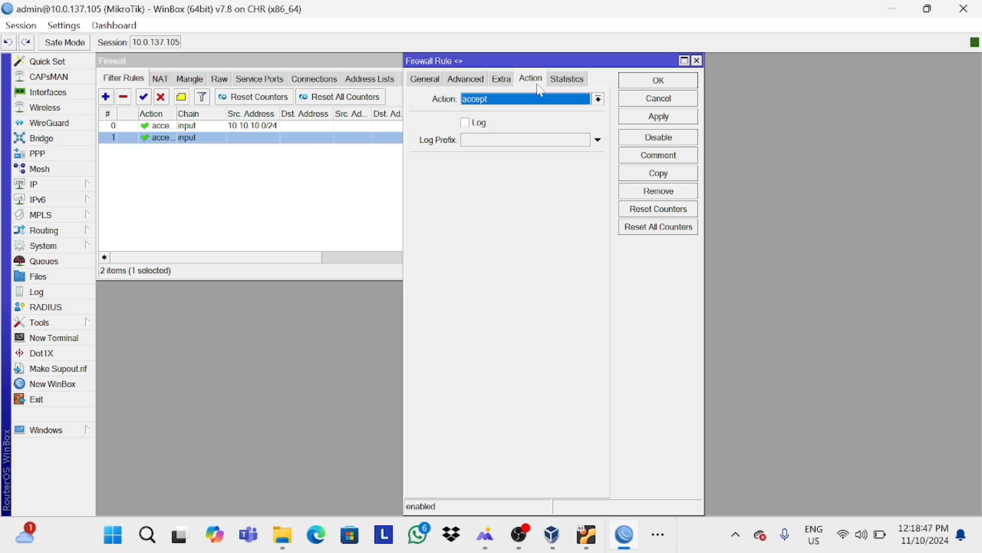
pyautogui.click(554, 100)
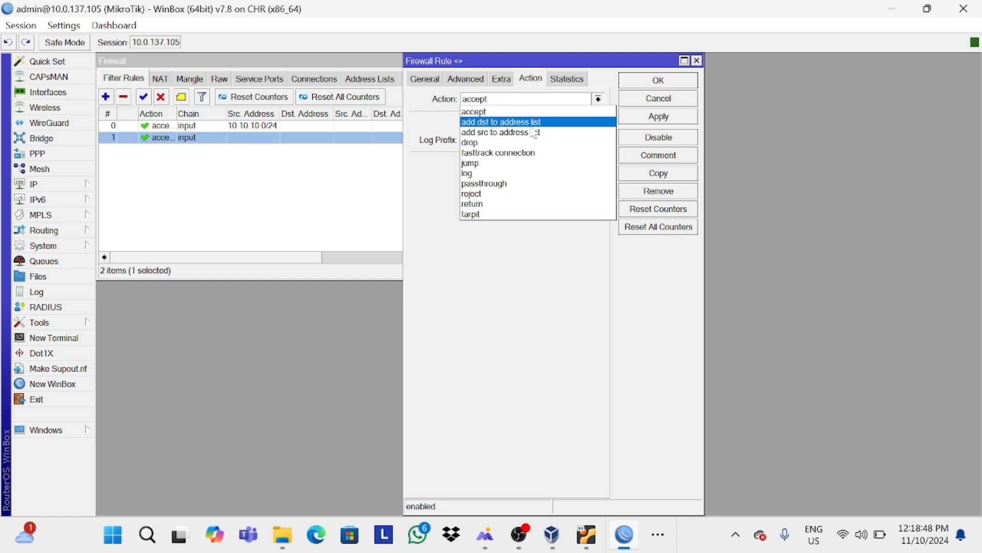
pyautogui.click(503, 144)
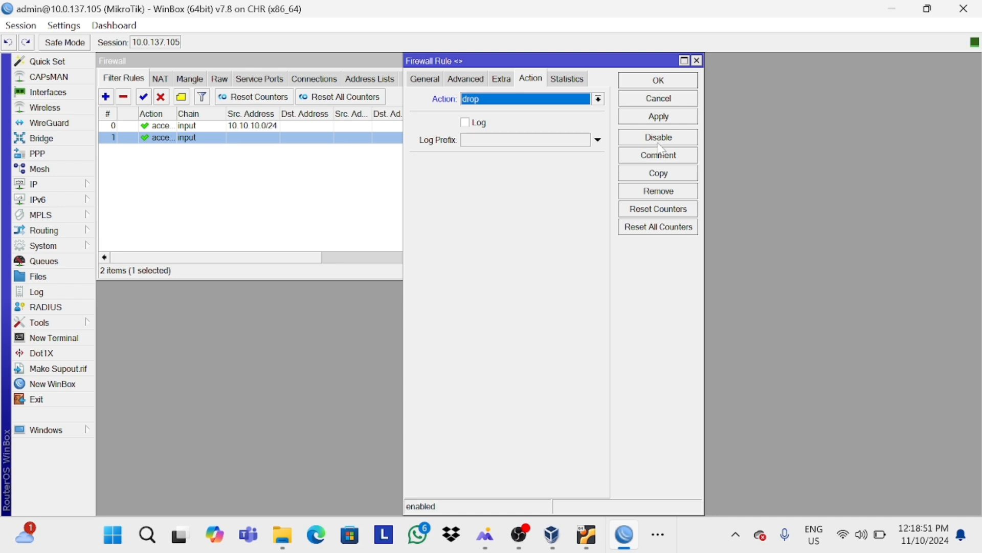
pyautogui.click(660, 118)
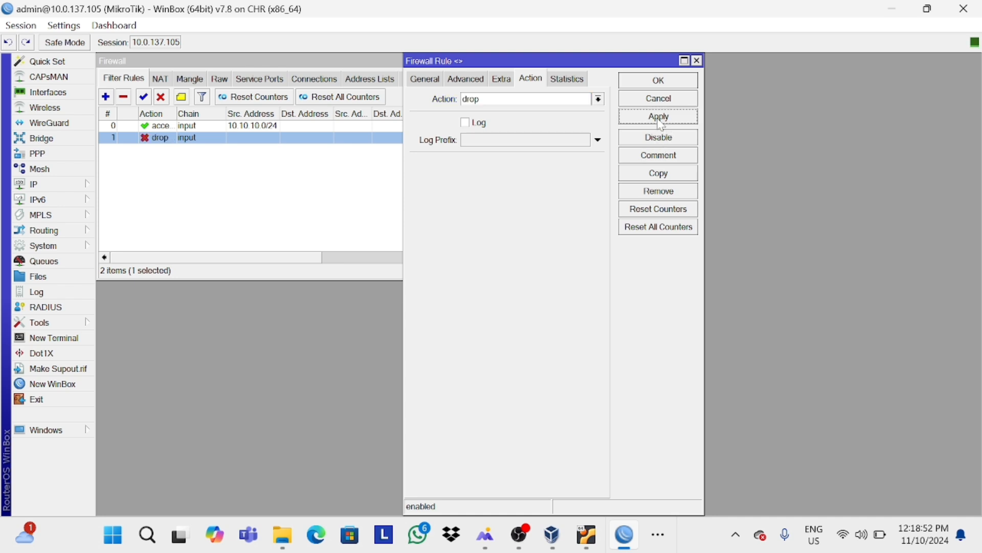
pyautogui.click(655, 82)
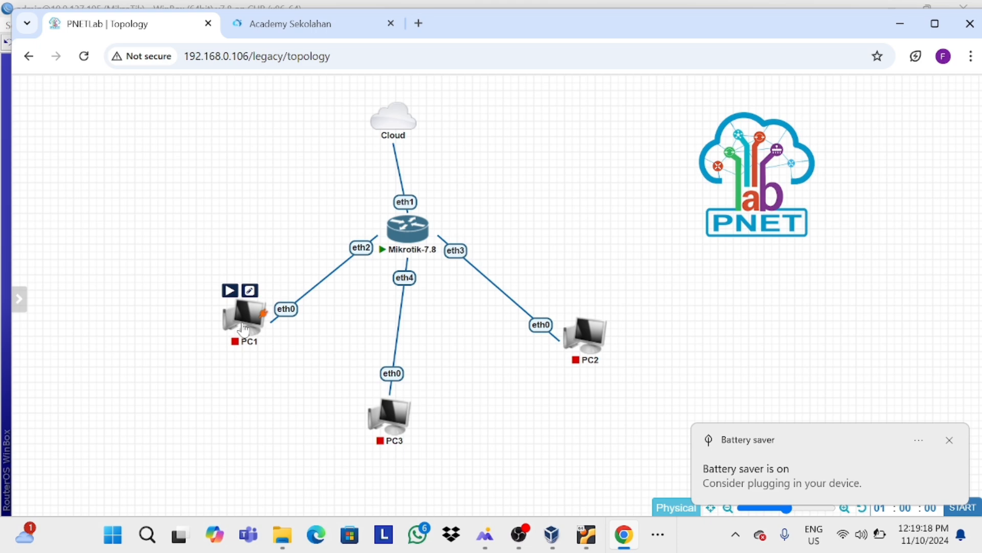
# - Start the PC1, PC2 and PC3 nodes in the PNETLab topology
pyautogui.click(230, 290)
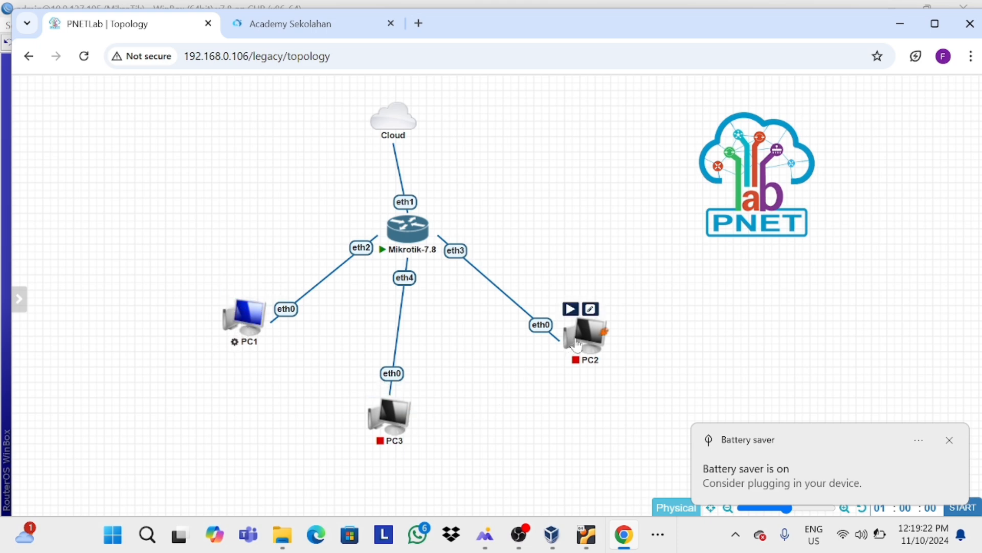
pyautogui.click(571, 309)
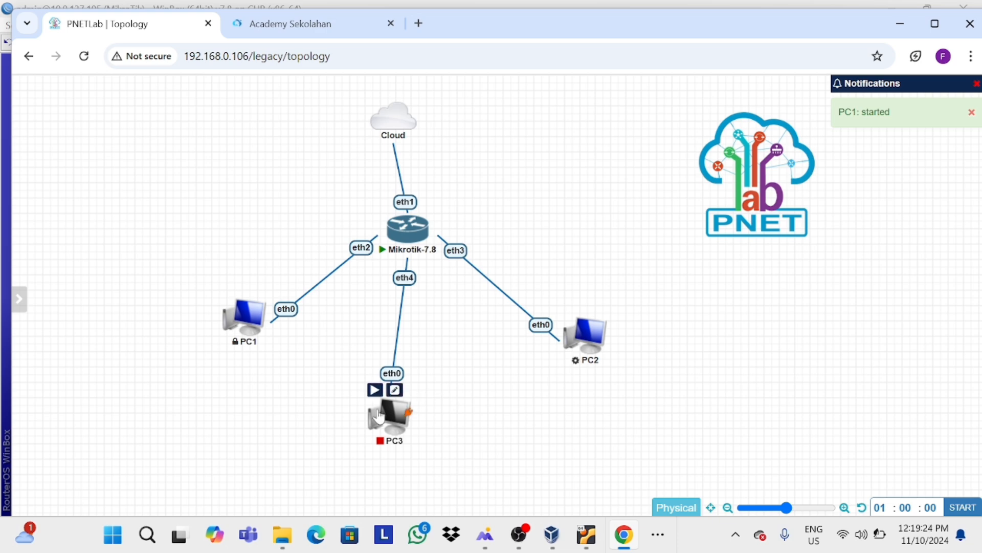
pyautogui.click(374, 390)
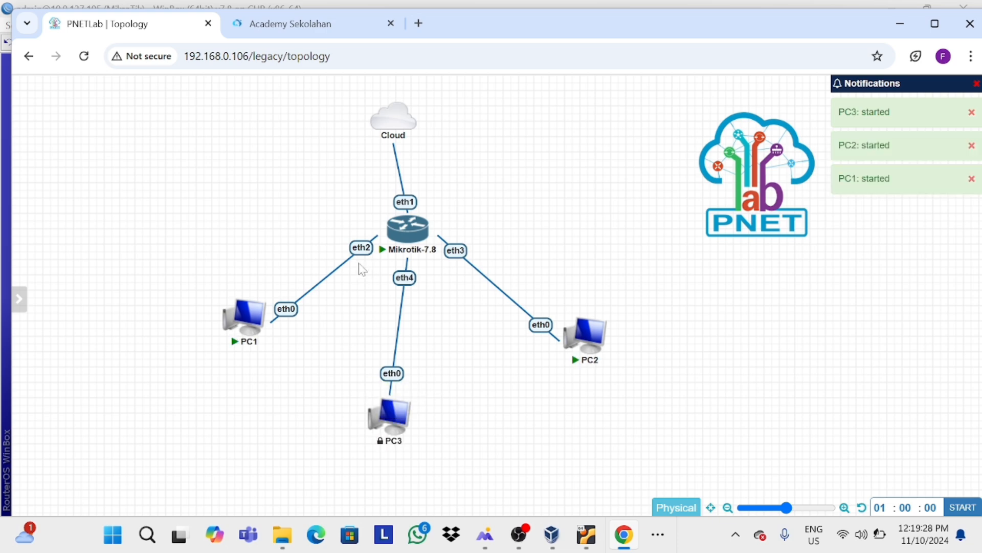
# - Open PC1's console, check its IP settings with show ip and request an address with ip dhcp
pyautogui.click(246, 328)
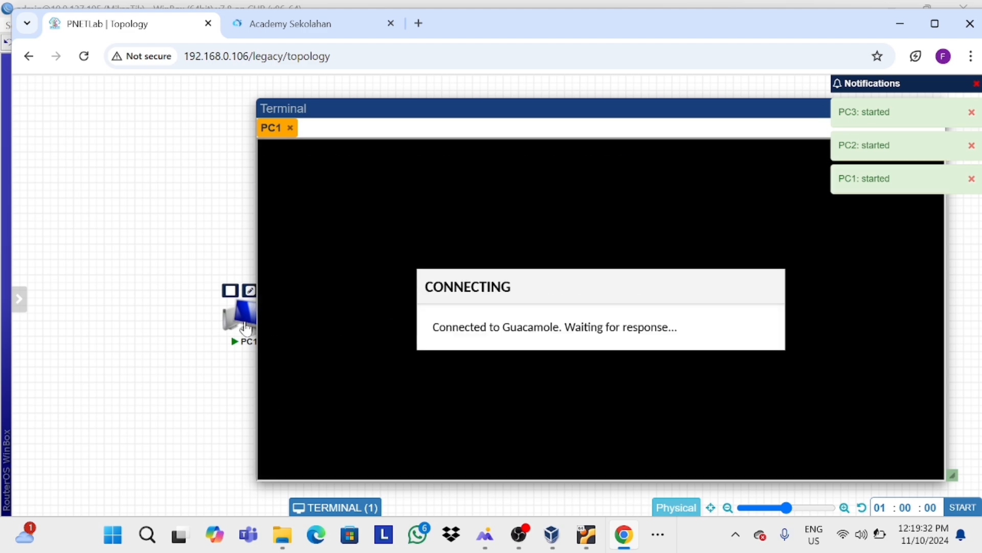
pyautogui.write('ip')
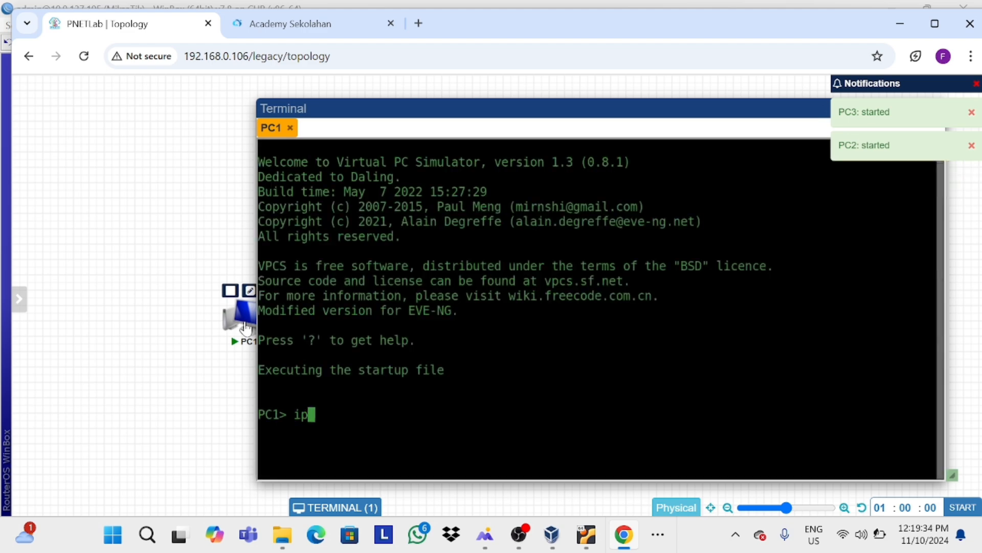
pyautogui.write(' show')
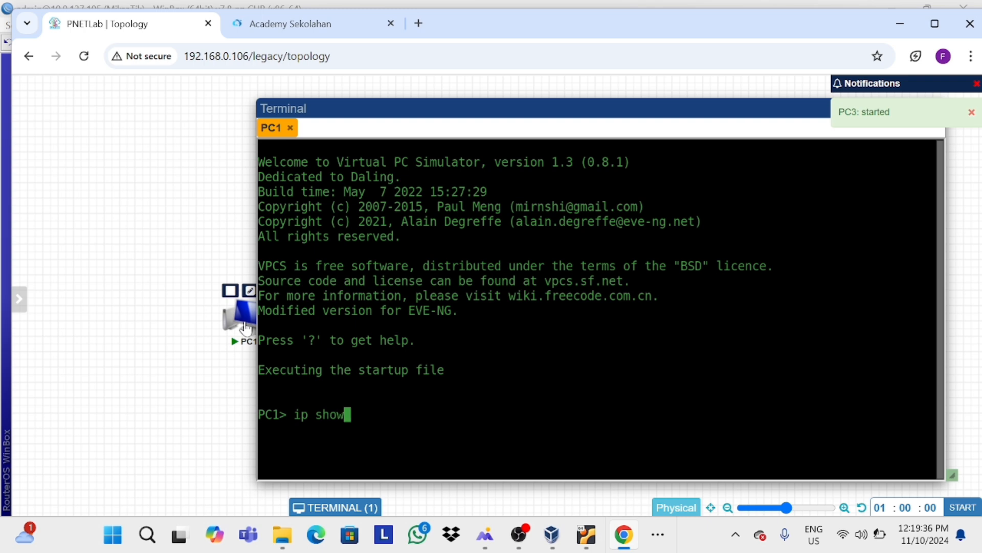
pyautogui.press('Return')
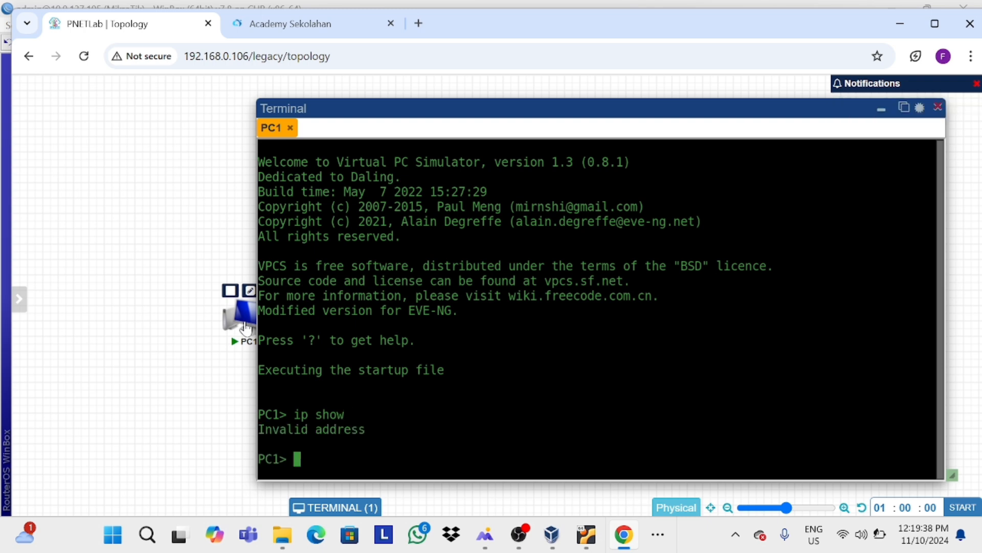
pyautogui.write('show ip')
pyautogui.press('Return')
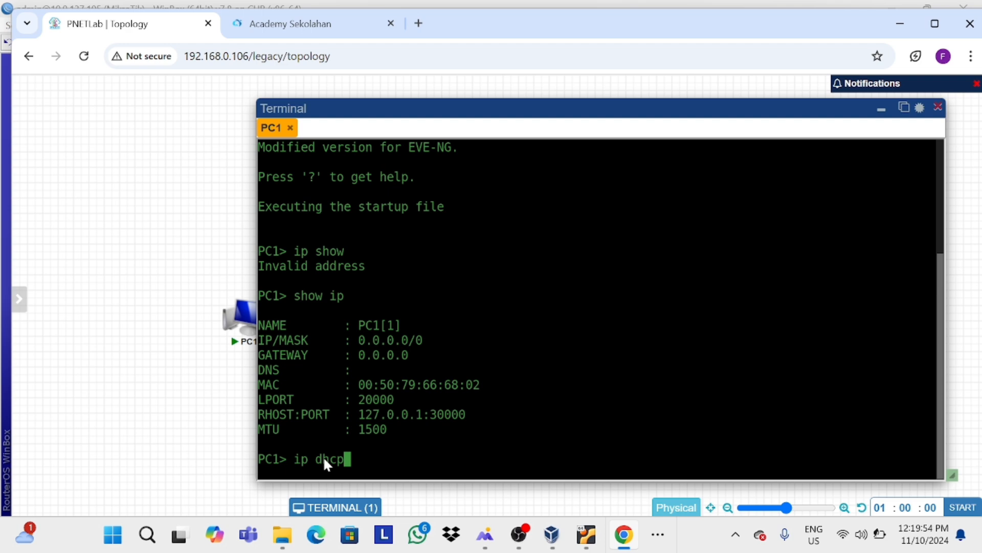
pyautogui.press('Return')
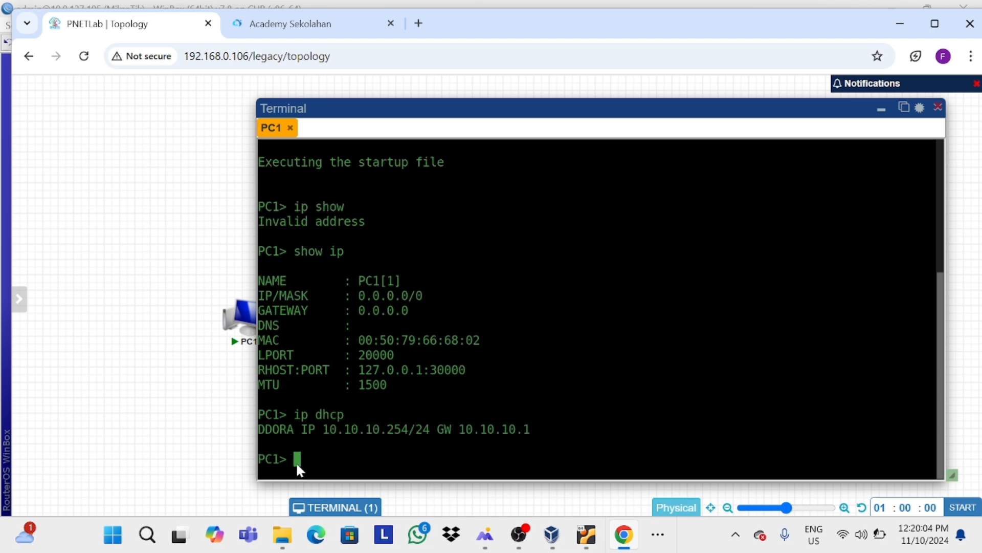
# - Ping the router's address 10.10.10.1 from PC1
pyautogui.write('ng')
pyautogui.write('10.10.10.')
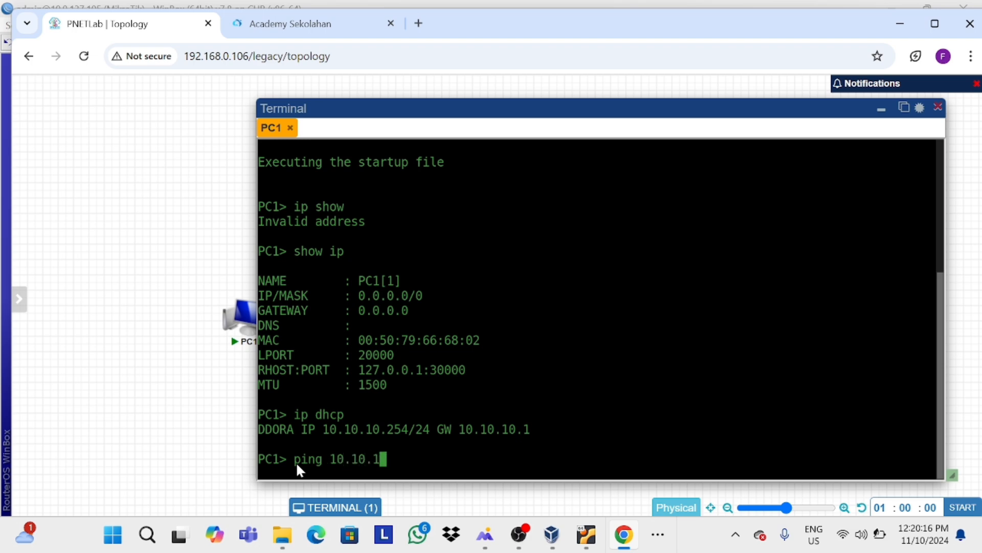
pyautogui.write('1')
pyautogui.press('Return')
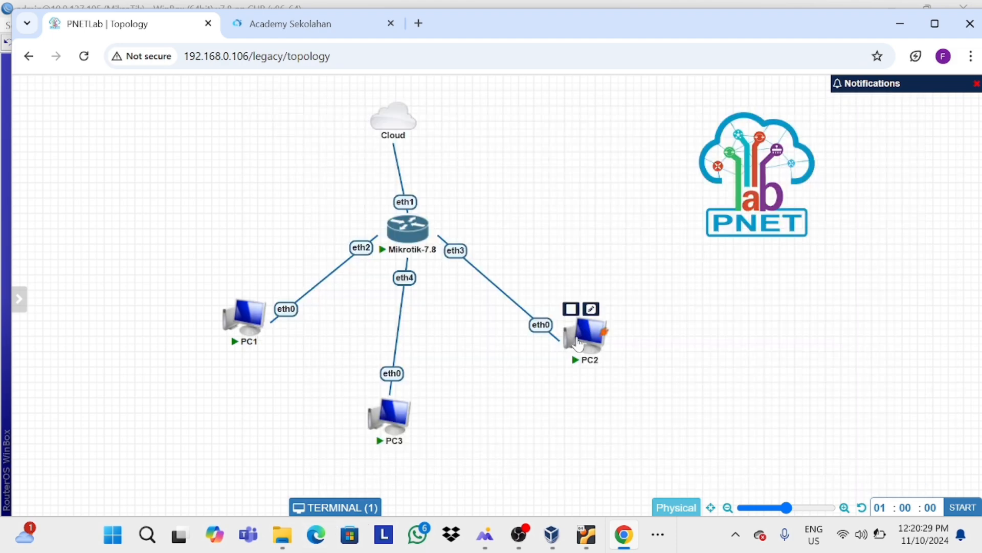
# - Open PC2's console, check its IP settings with show ip and request an address with ip dhcp
pyautogui.click(580, 335)
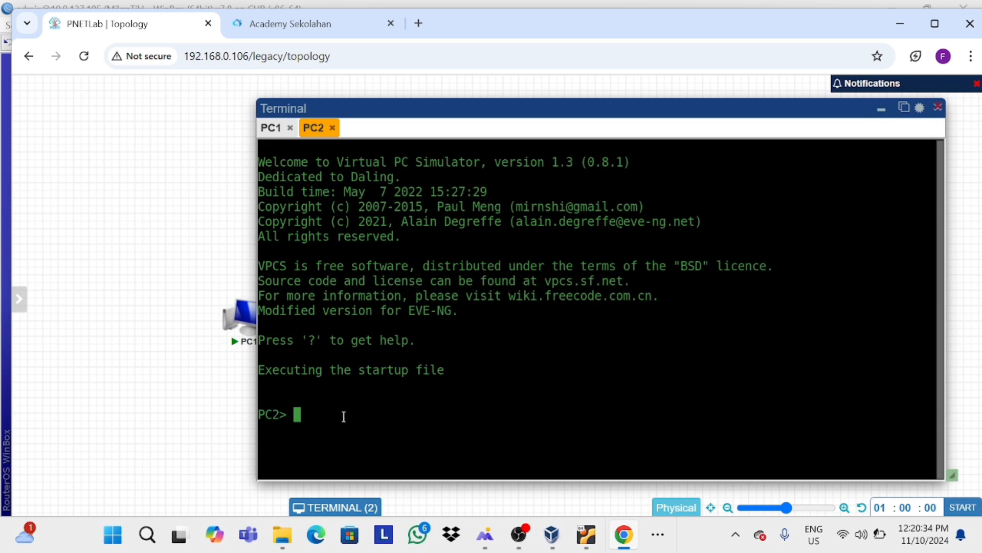
pyautogui.write('show ip')
pyautogui.press('Return')
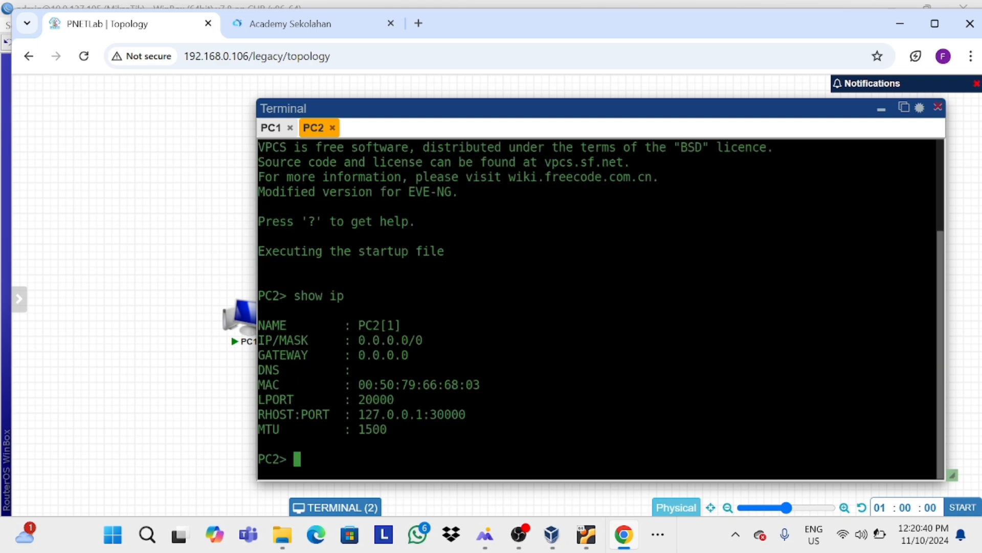
pyautogui.write('ip dhcp')
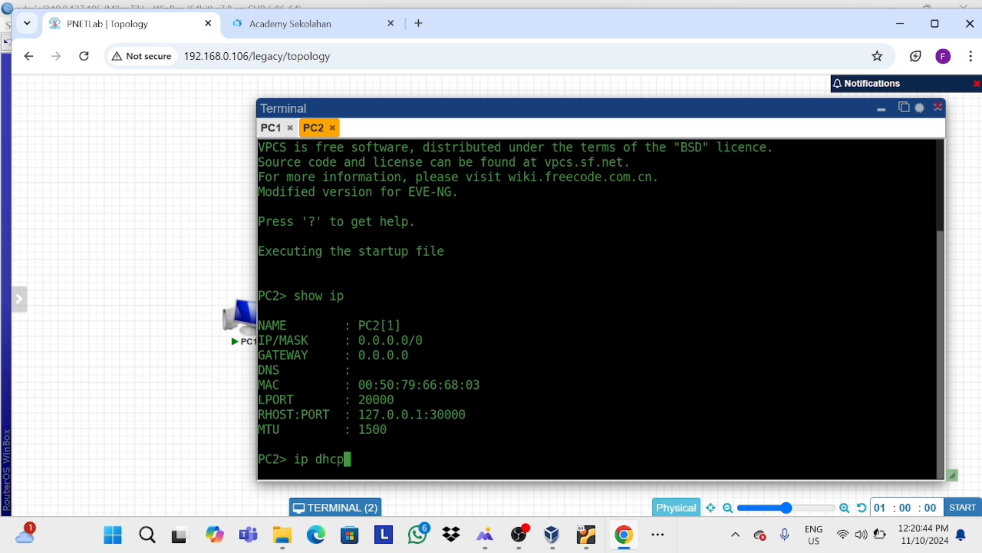
pyautogui.press('Return')
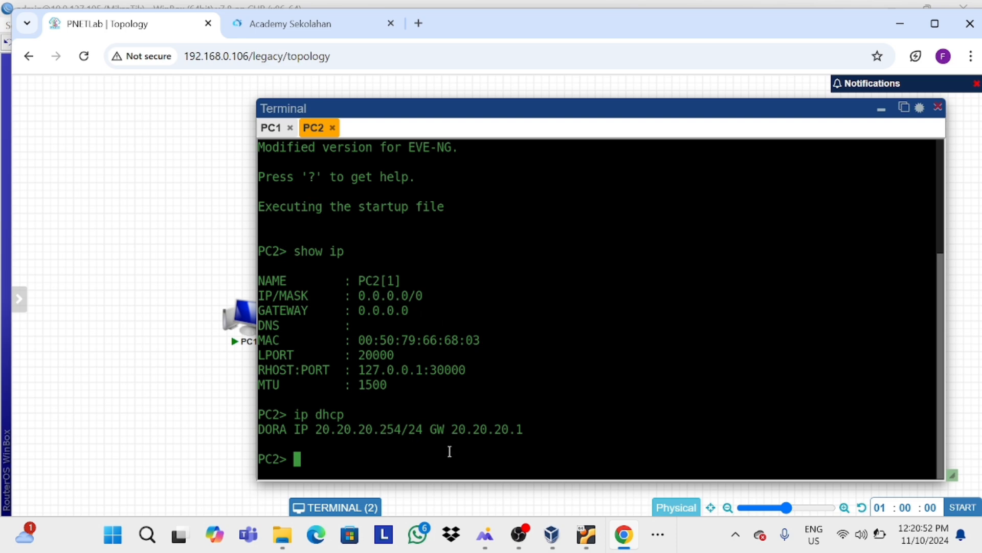
# - Ping the router's address 20.20.20.1 from PC2
pyautogui.write('ping 20.290')
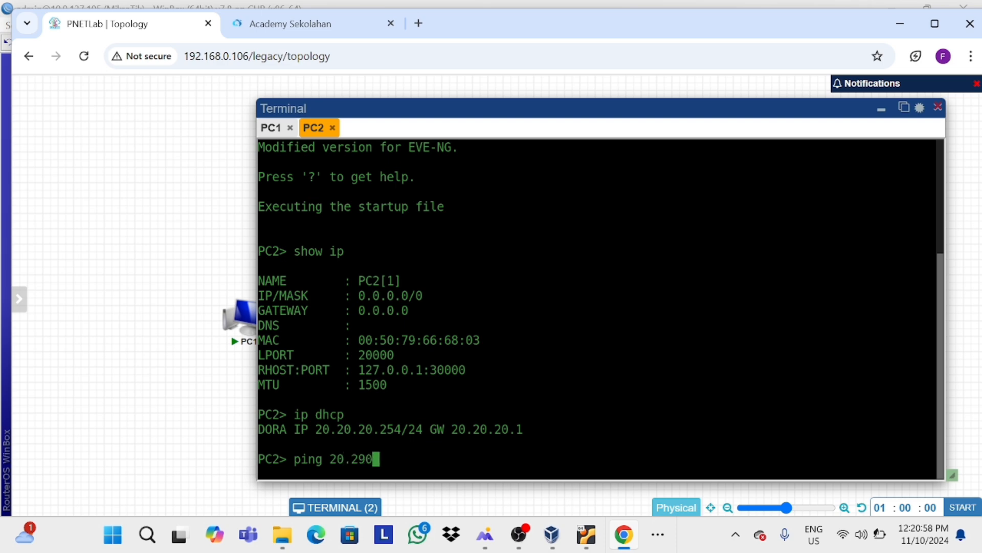
pyautogui.press('BackSpace')
pyautogui.press('BackSpace')
pyautogui.write('0.20.1')
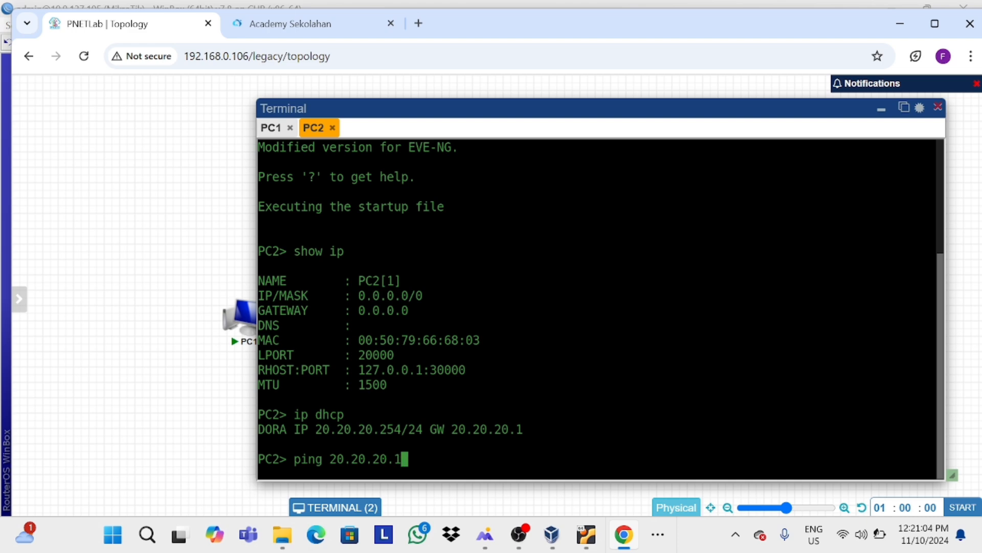
pyautogui.press('Return')
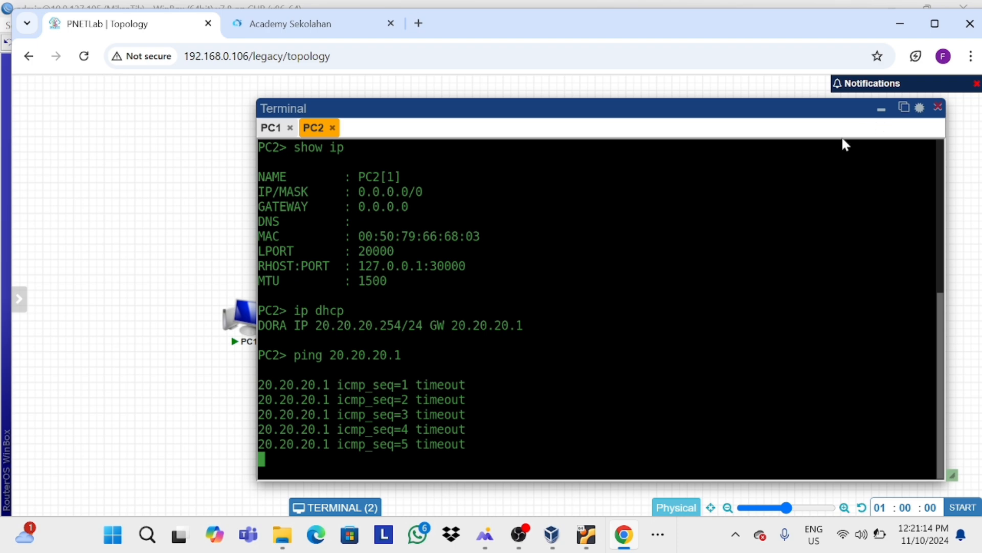
# - Open PC3's console, check its IP settings with show ip and request an address with ip dhcp
pyautogui.click(882, 110)
pyautogui.moveTo(882, 118); pyautogui.dragTo(576, 345)
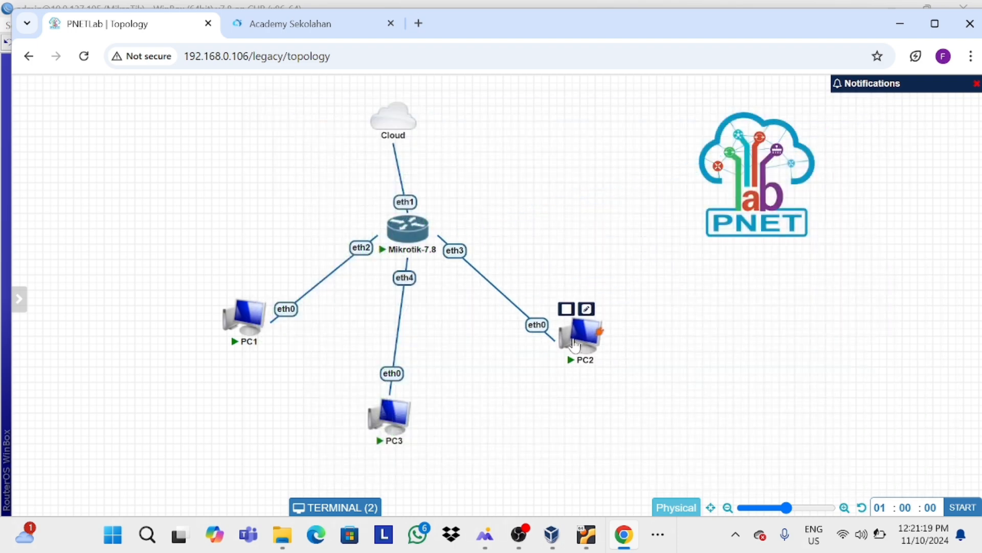
pyautogui.click(393, 429)
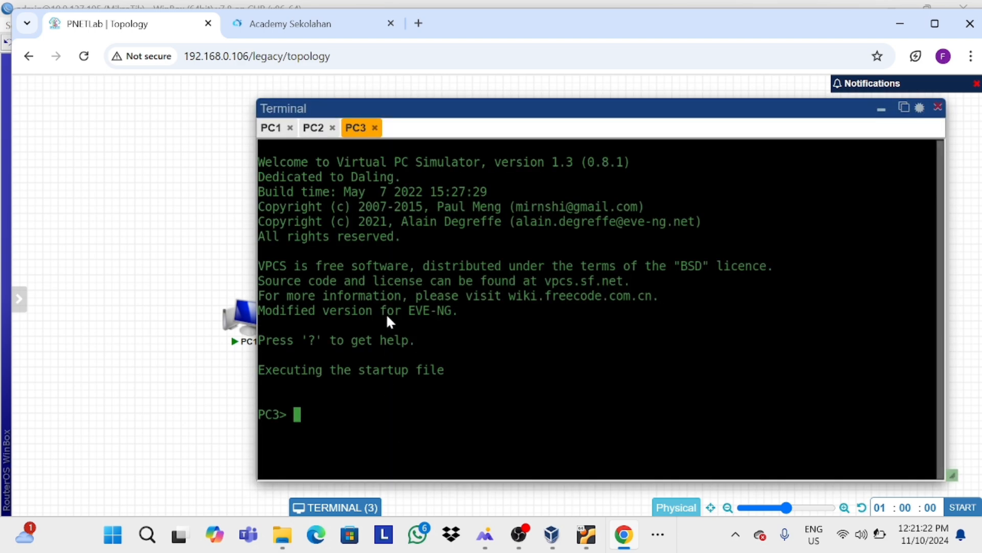
pyautogui.write('sho w ip')
pyautogui.press('Return')
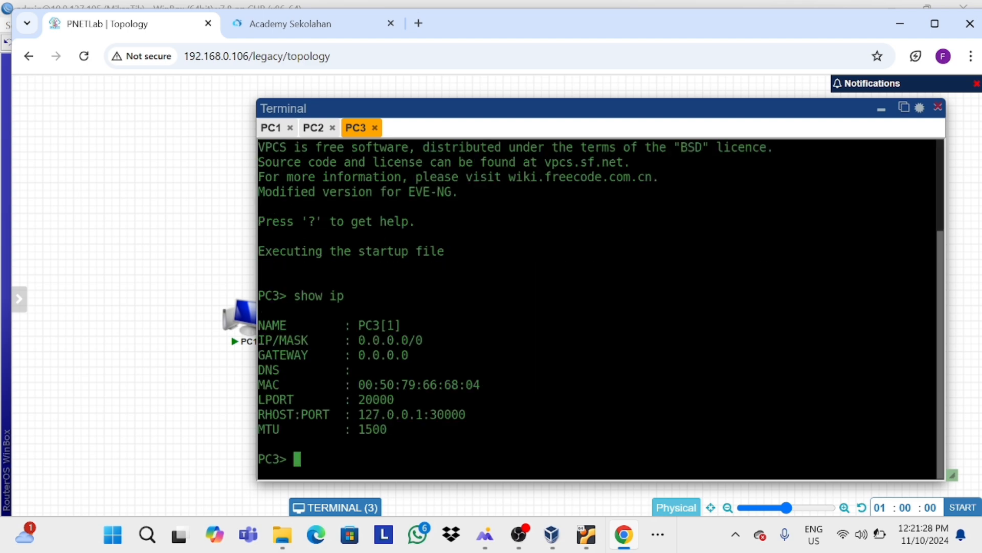
pyautogui.write('ip dhcp')
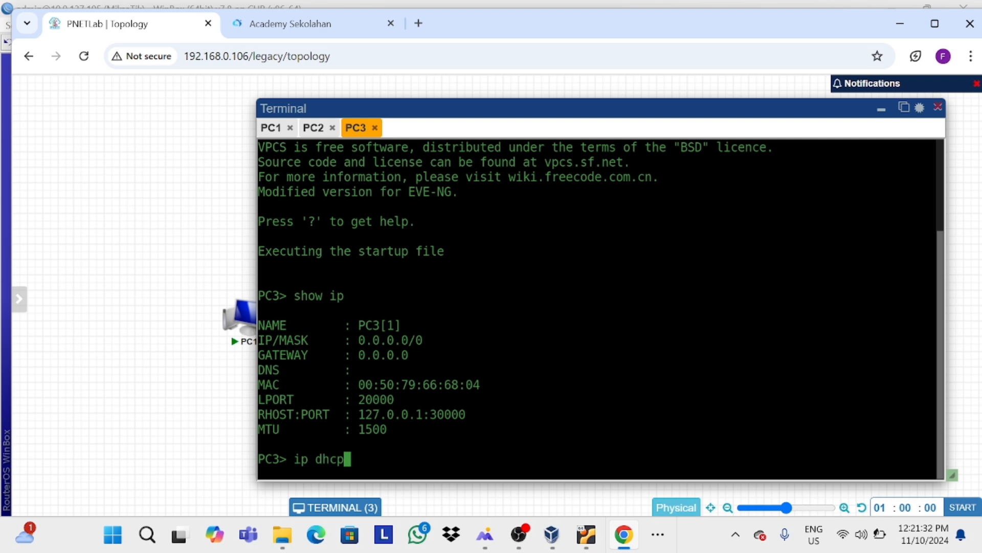
pyautogui.press('Return')
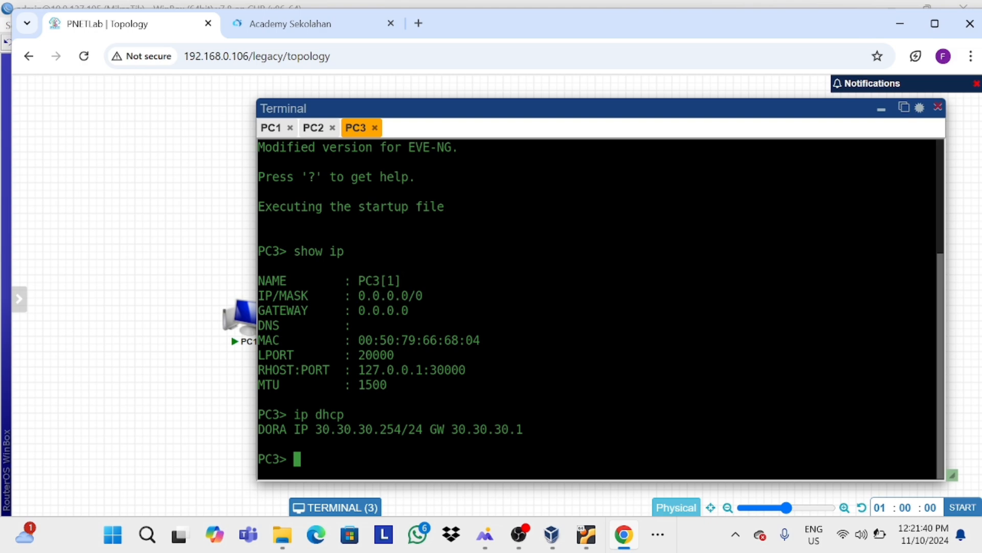
# - Ping the router's address 30.30.30.1 from PC3
pyautogui.write('[')
pyautogui.press('BackSpace')
pyautogui.write('ping 30.230')
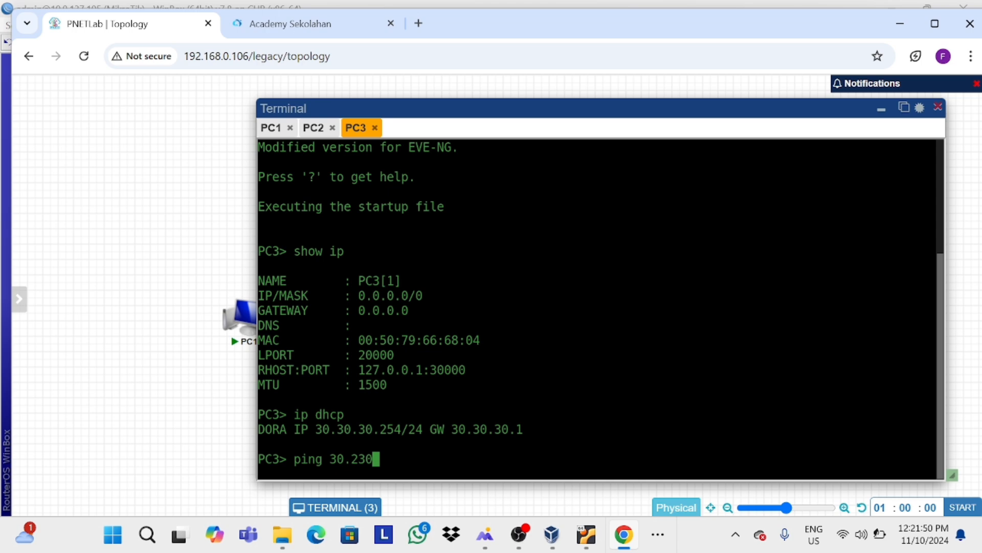
pyautogui.press('BackSpace')
pyautogui.press('BackSpace')
pyautogui.press('BackSpace')
pyautogui.write('30.30.1')
pyautogui.press('Return')
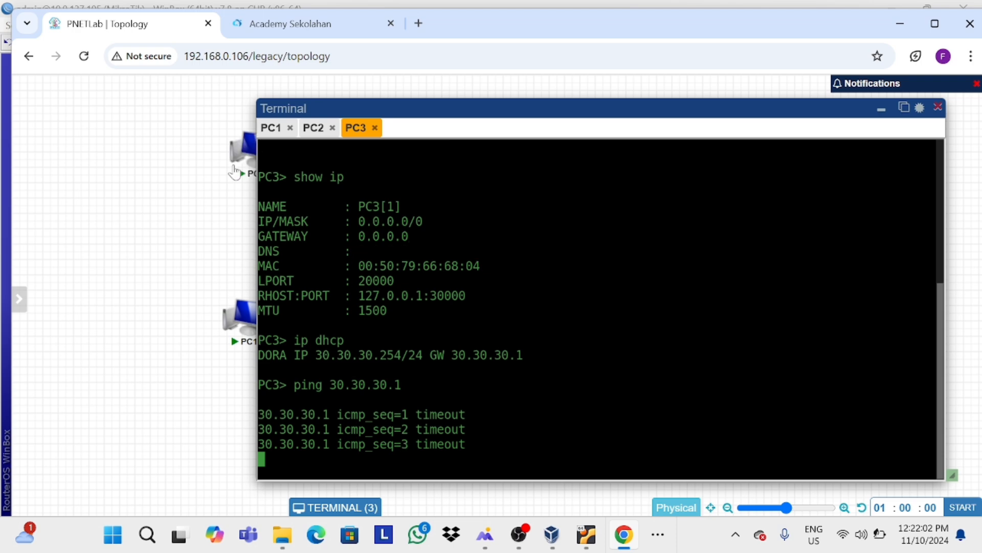
# - Review the ping output in PC1's console and switch back to WinBox
pyautogui.click(275, 129)
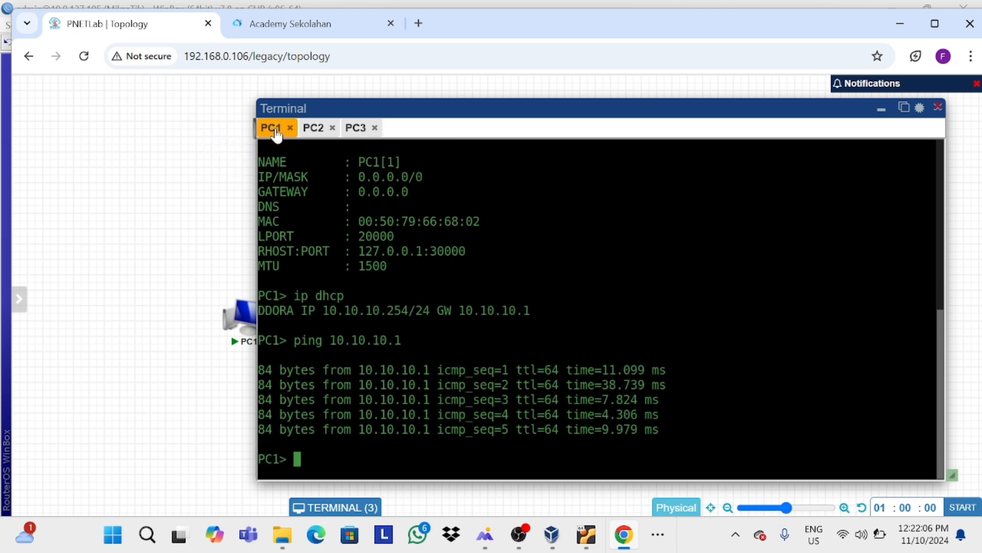
pyautogui.click(658, 536)
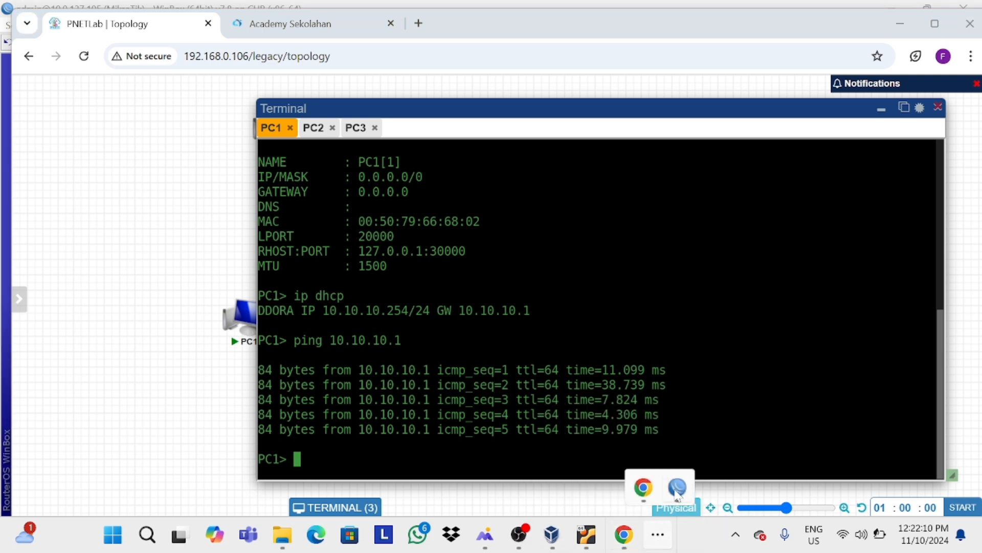
pyautogui.click(676, 489)
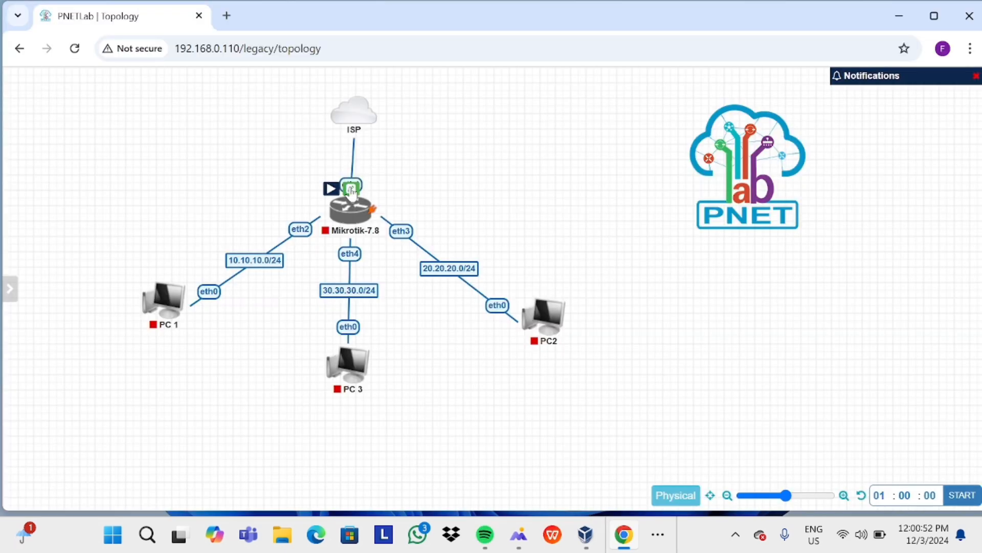
# - Set the Mikrotik-7.8 node's Ethernet count to 6 and save the node settings
pyautogui.click(351, 189)
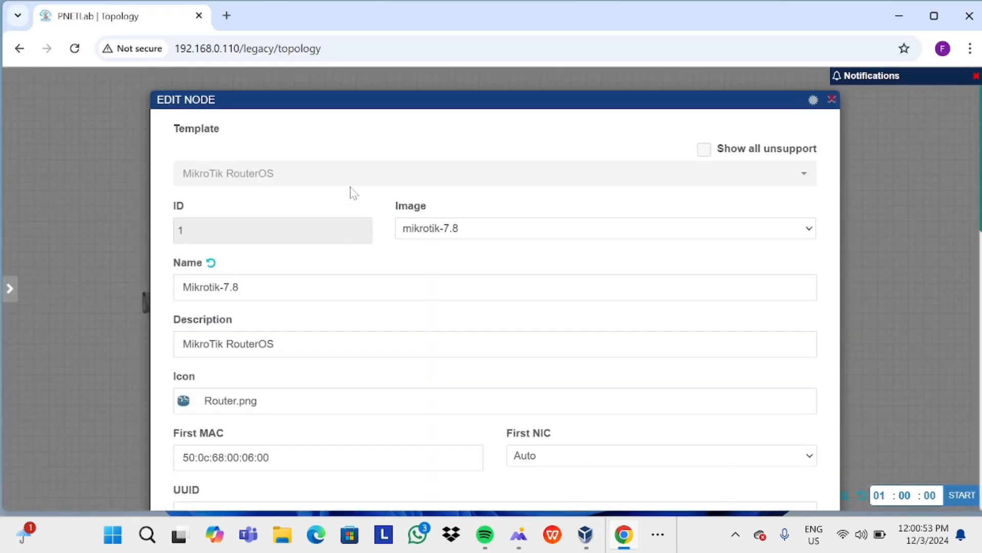
pyautogui.scroll(-14, 310, 318)
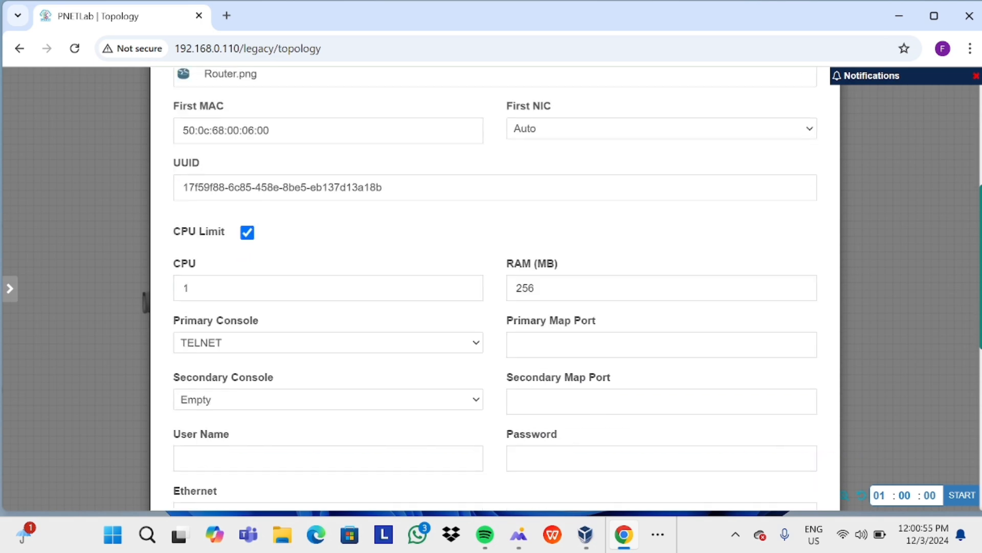
pyautogui.scroll(-3, 308, 318)
pyautogui.scroll(5, 308, 318)
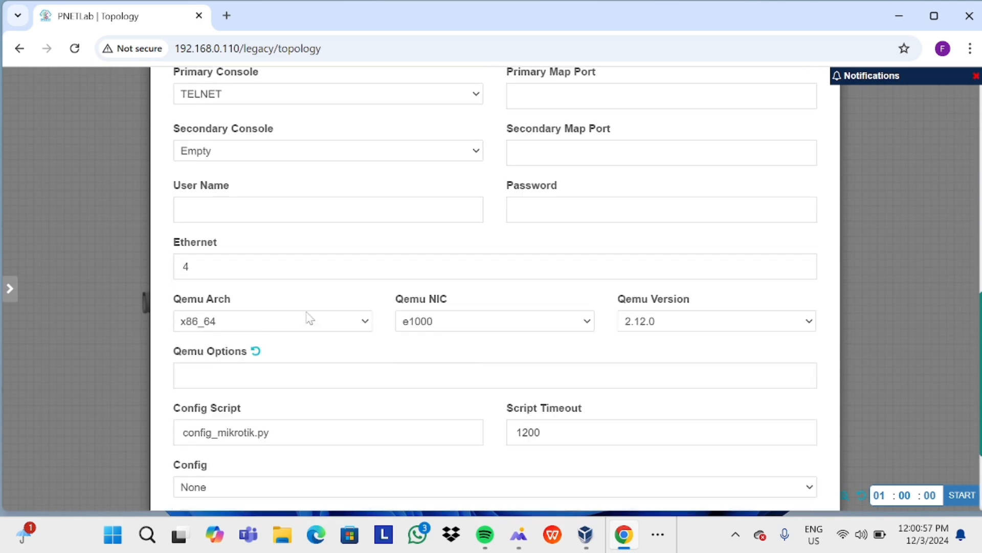
pyautogui.click(240, 344)
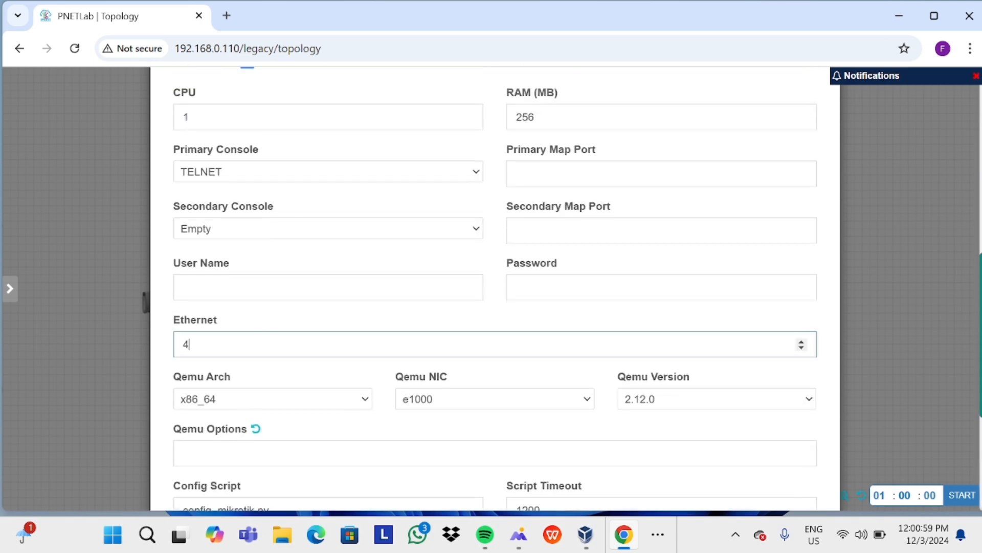
pyautogui.press('BackSpace')
pyautogui.write('6')
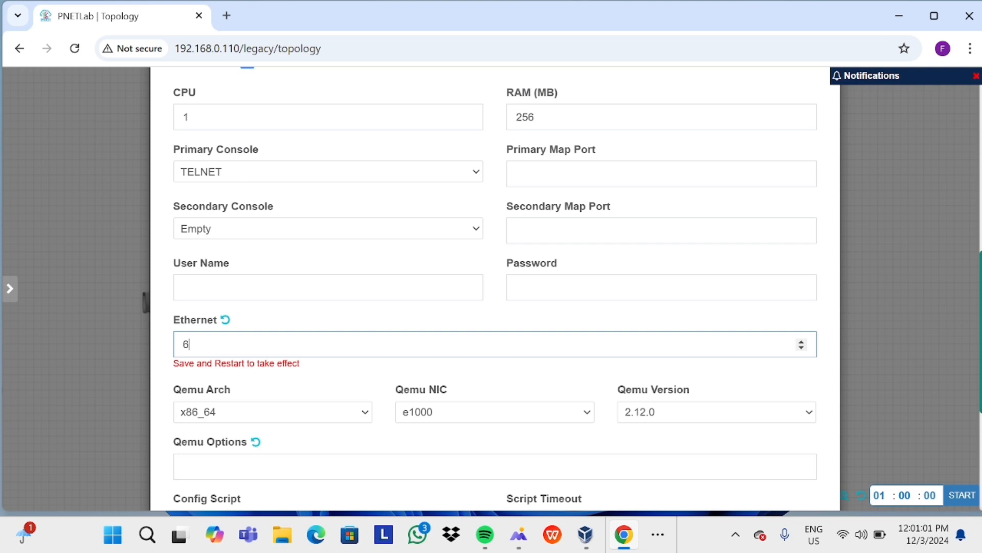
pyautogui.scroll(-5, 241, 353)
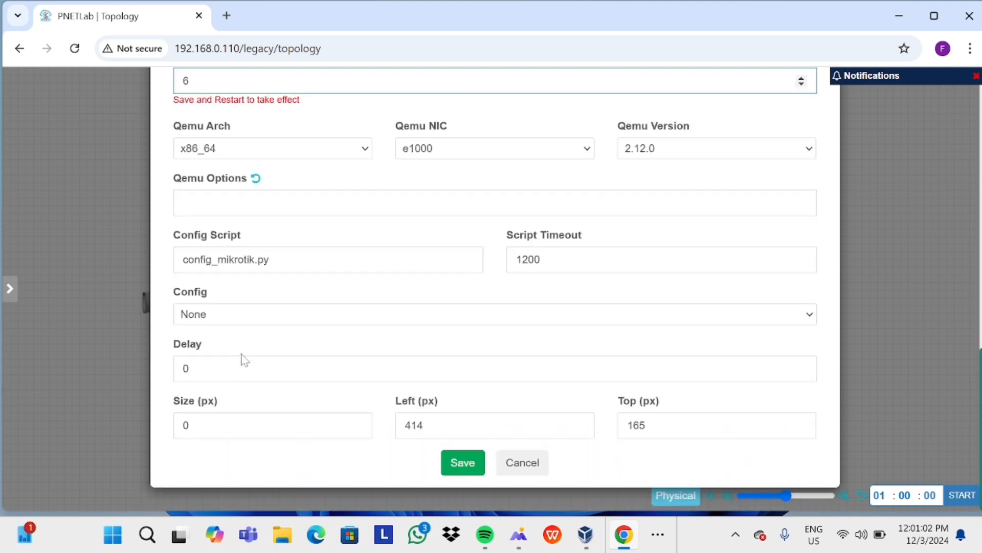
pyautogui.click(463, 462)
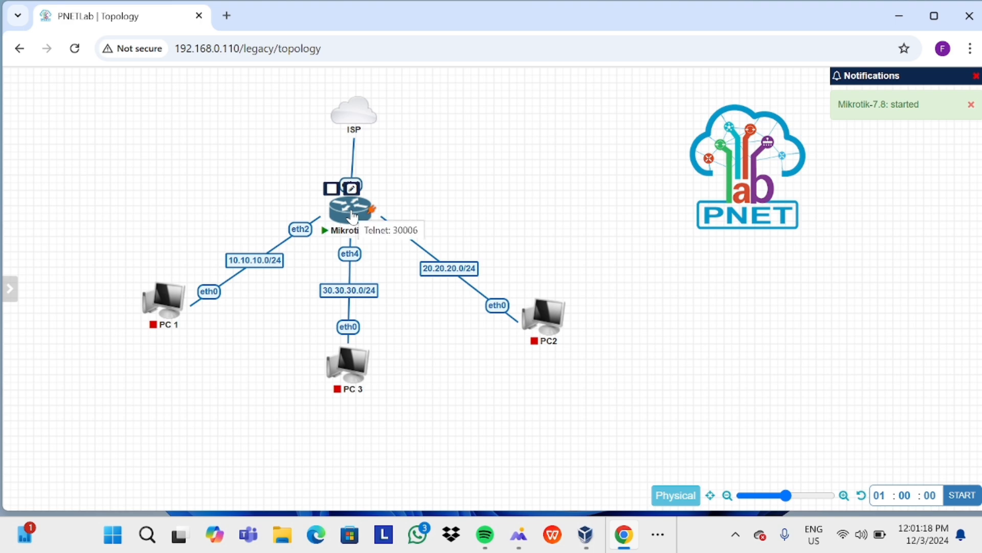
# - Open the Mikrotik-7.8 router's console and log in as admin
pyautogui.click(352, 213)
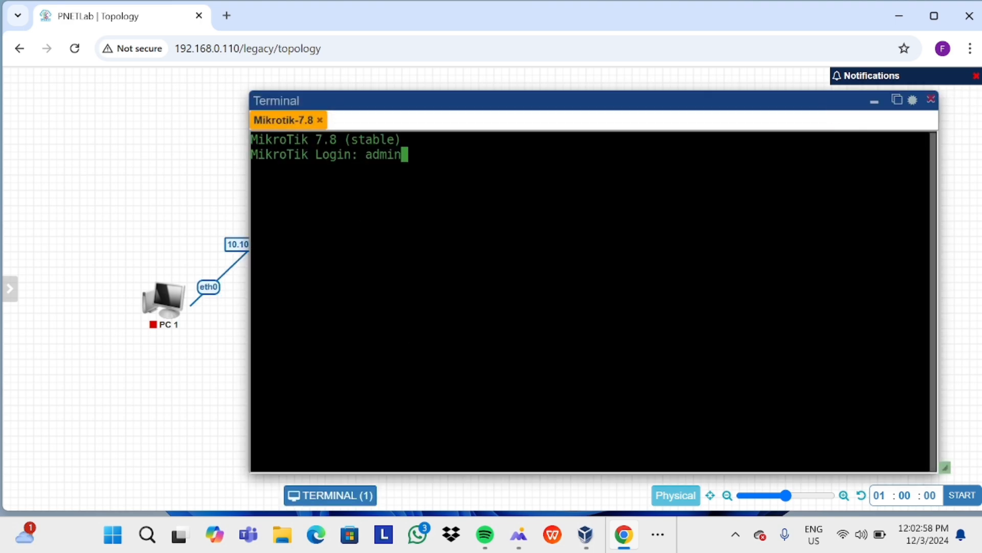
pyautogui.press('Return')
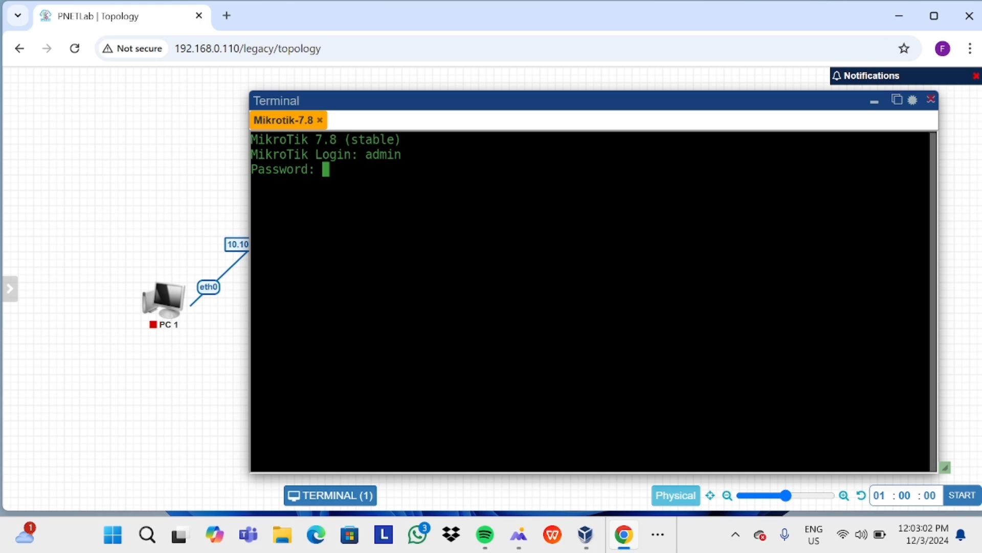
pyautogui.press('Return')
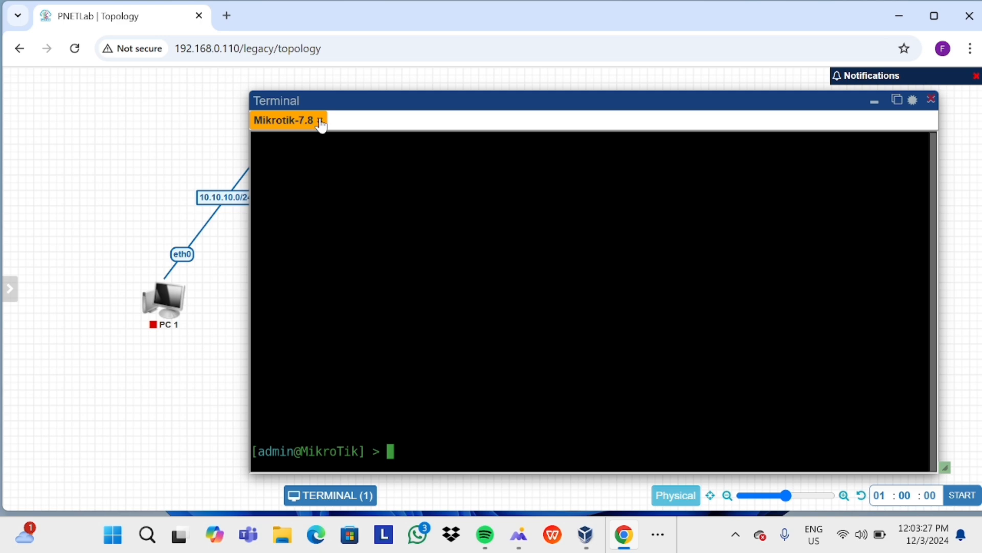
# - List the router's IP addresses in its console with ip/address/print
pyautogui.write('ip/add')
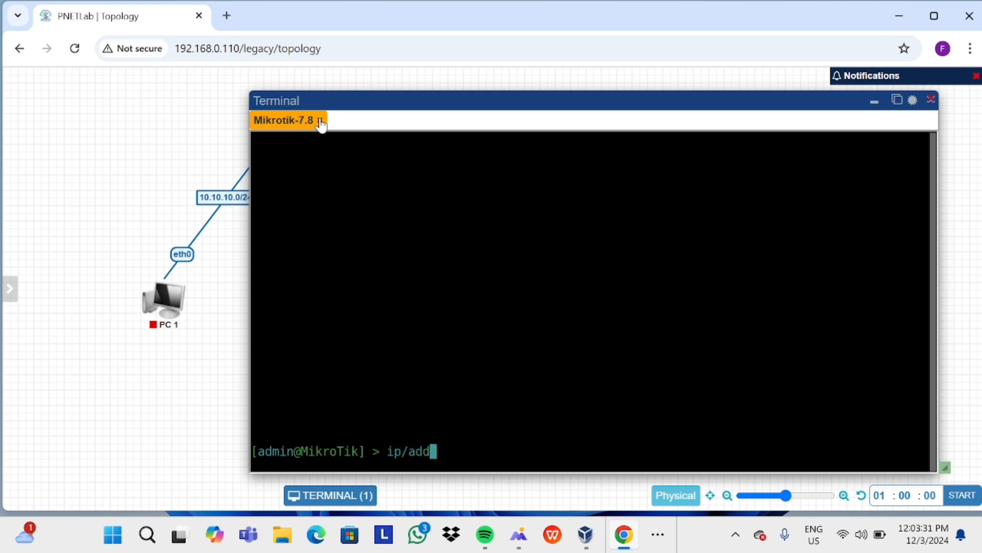
pyautogui.press('Tab')
pyautogui.write('pr')
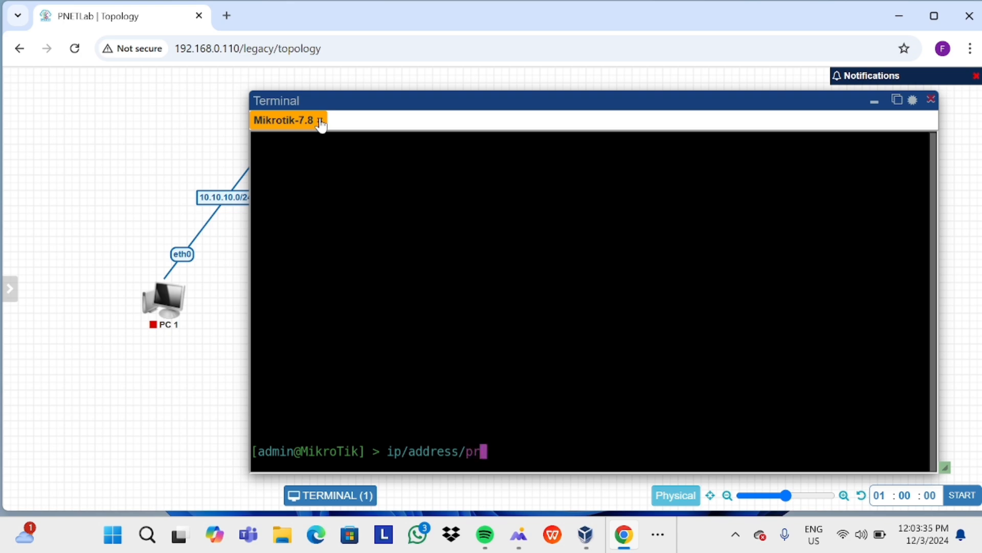
pyautogui.press('Tab')
pyautogui.press('Return')
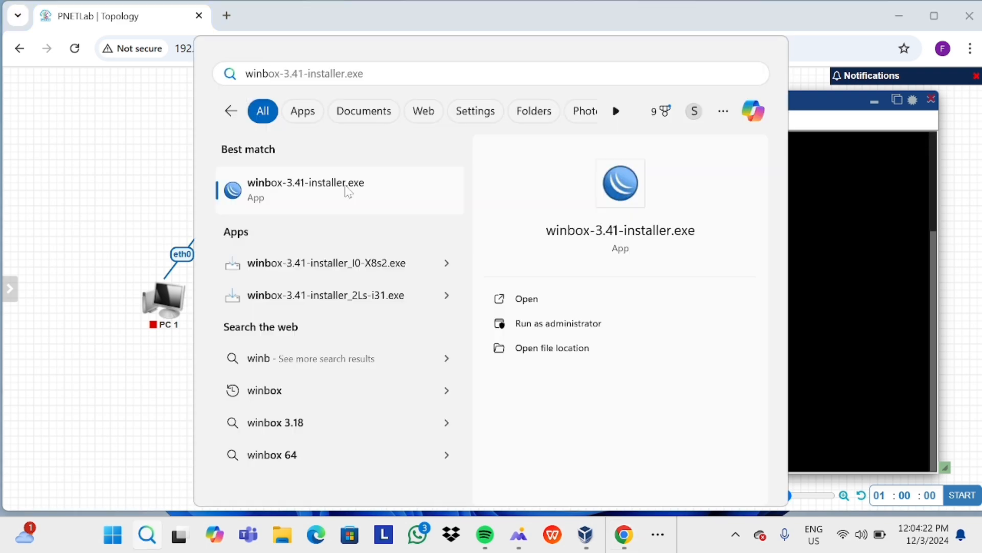
# - Launch WinBox from winbox-3.41-installer.exe and connect to the router at 10.0.137.48 with the login admin
pyautogui.click(345, 191)
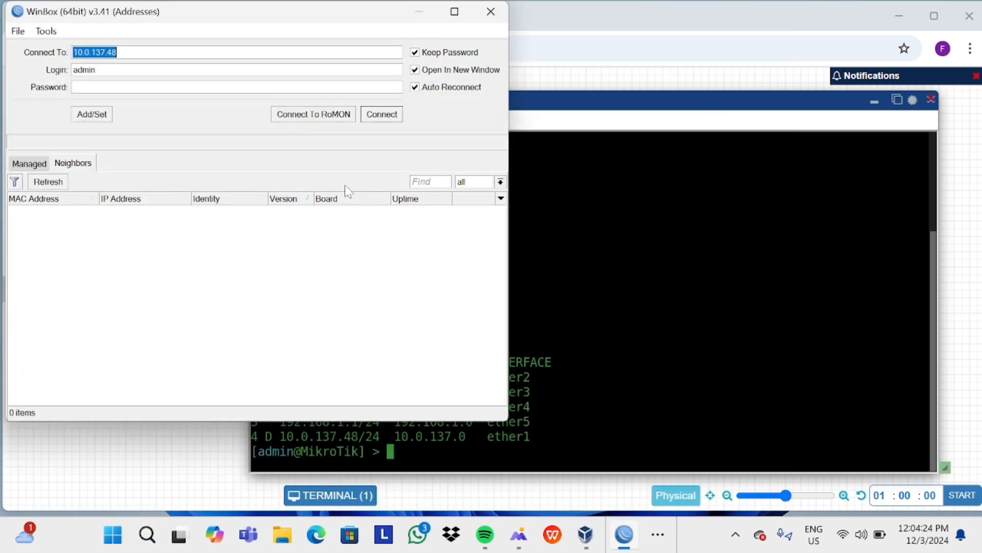
pyautogui.press('BackSpace')
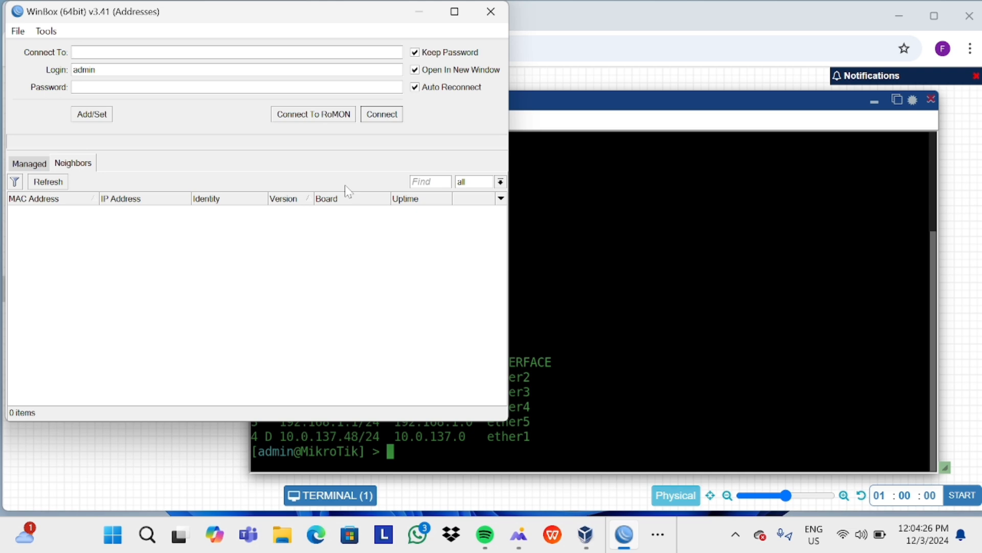
pyautogui.write('10.0.137.48')
pyautogui.press('Return')
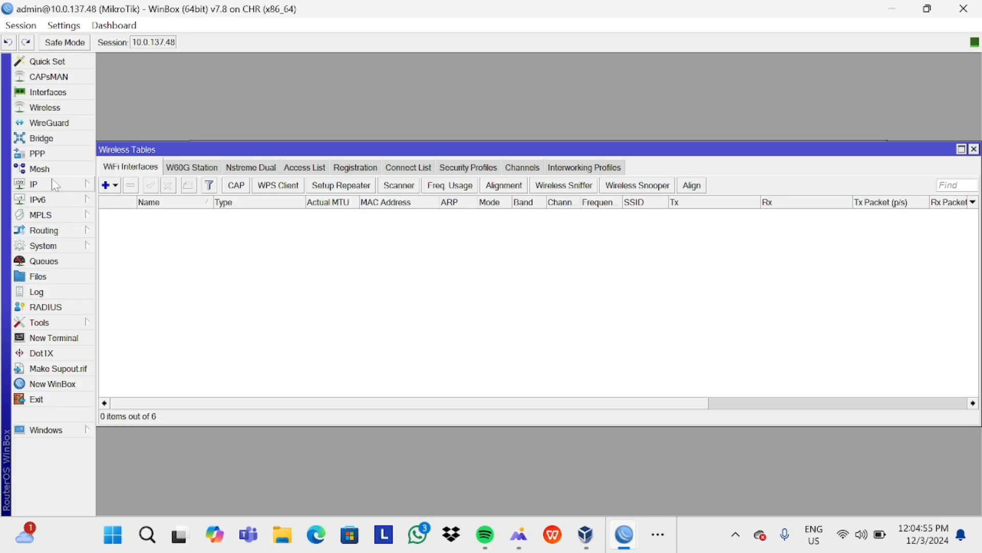
# - Remove the 192.168.1.1/24 address on ether5 from the router's IP address list
pyautogui.click(55, 184)
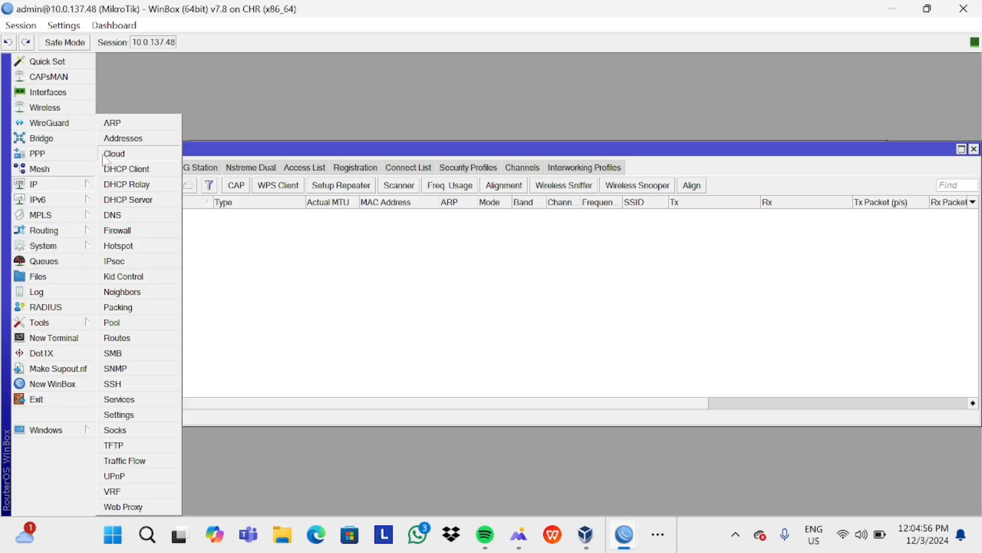
pyautogui.click(108, 138)
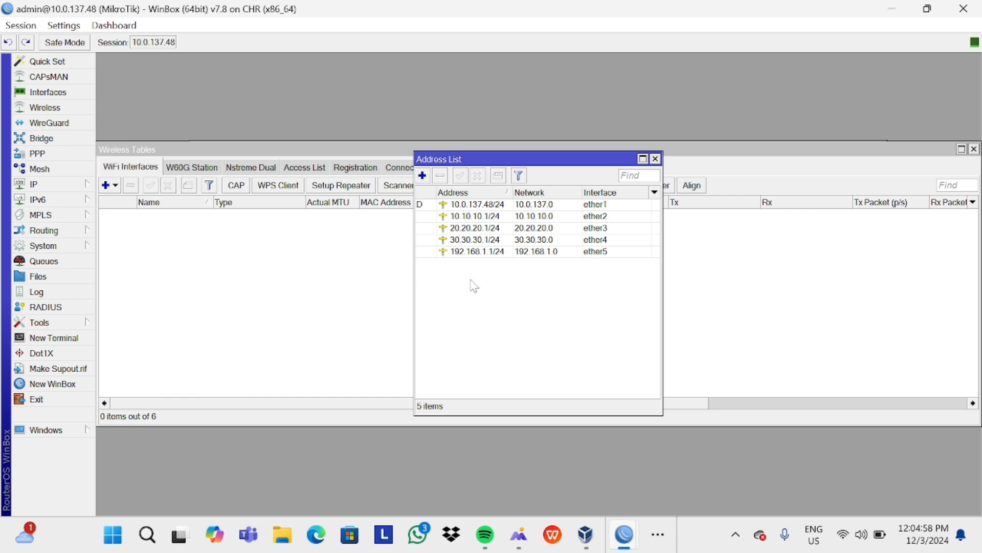
pyautogui.click(476, 253)
pyautogui.click(441, 177)
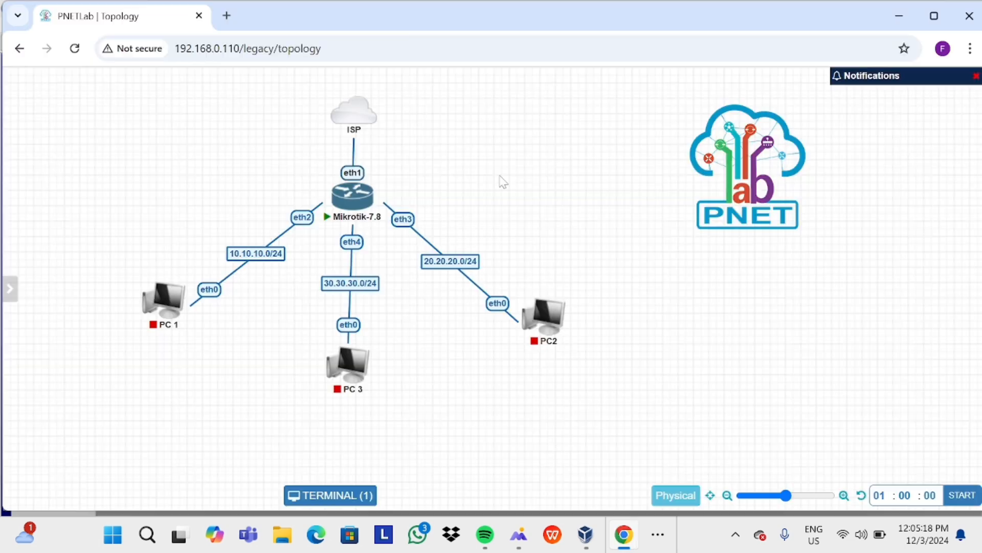
# - Set up one new Virtual PC (VPCS) node in the PNETLab topology and name it SERVER
pyautogui.rightClick(501, 179)
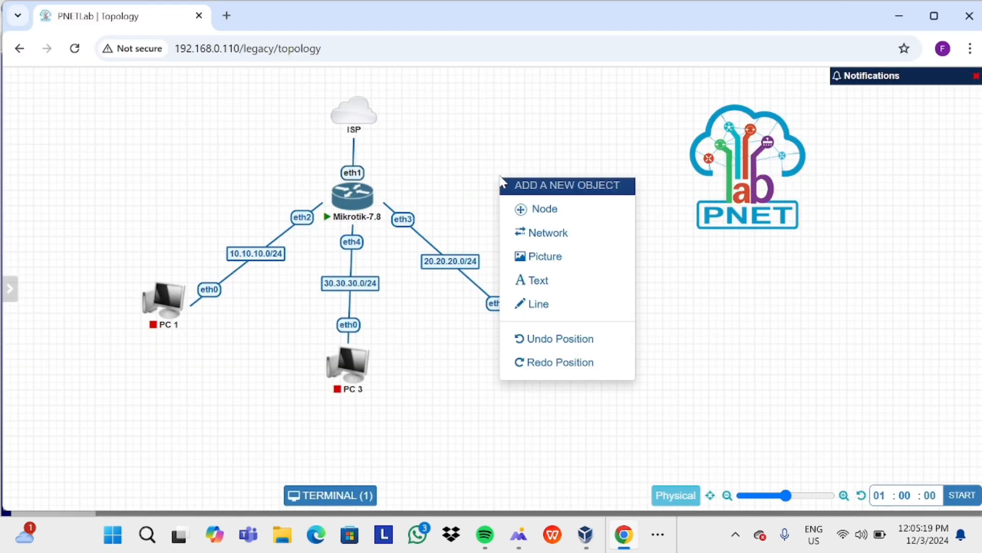
pyautogui.click(537, 209)
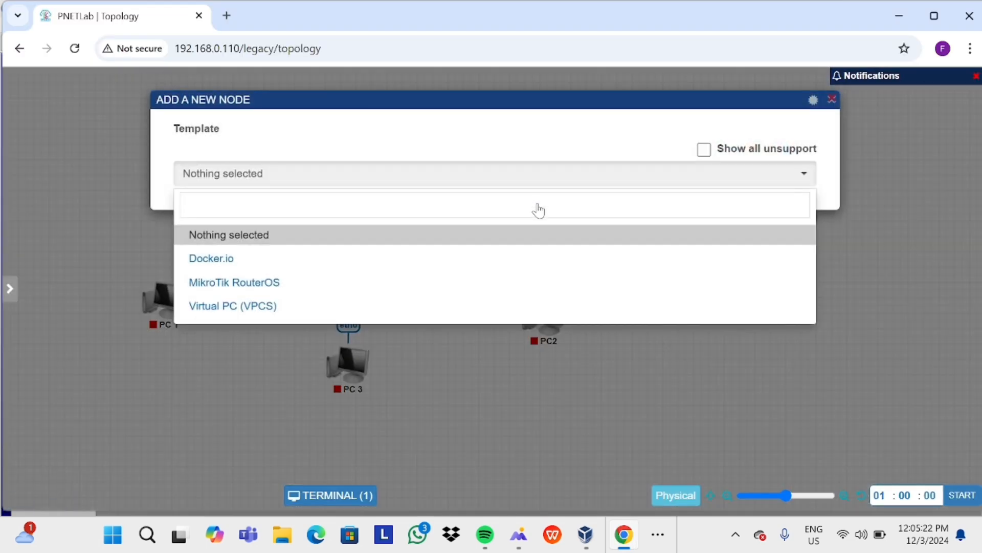
pyautogui.click(429, 306)
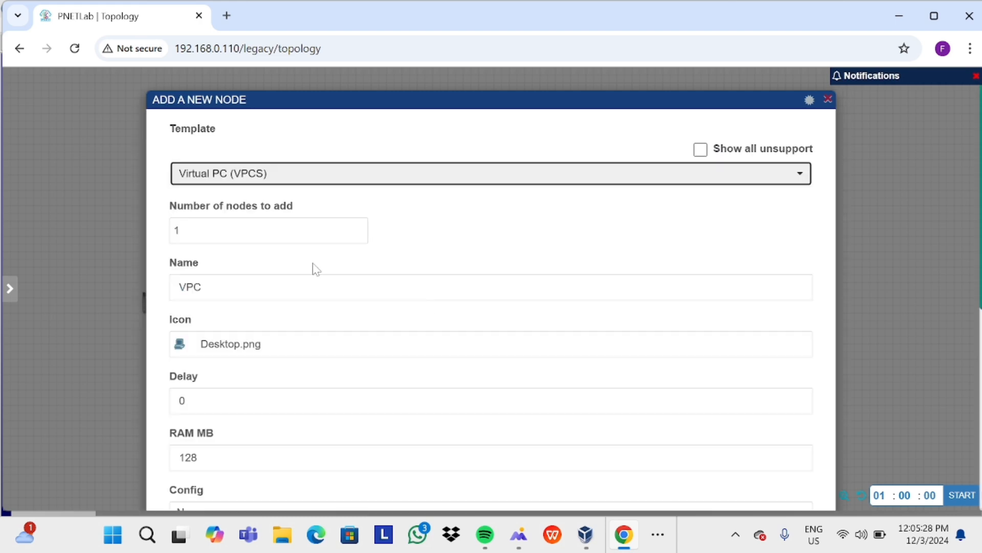
pyautogui.click(359, 230)
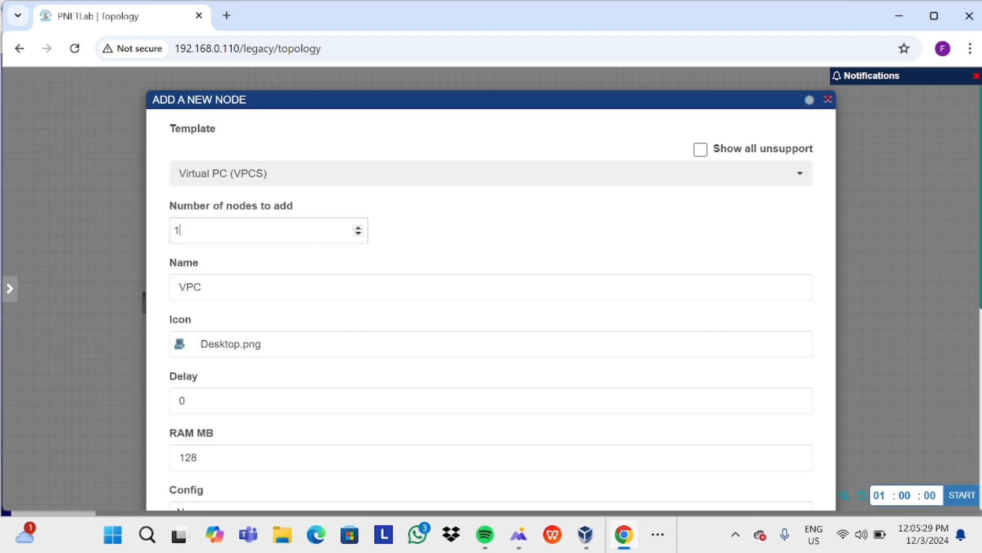
pyautogui.click(314, 286)
pyautogui.press('BackSpace')
pyautogui.press('BackSpace')
pyautogui.press('BackSpace')
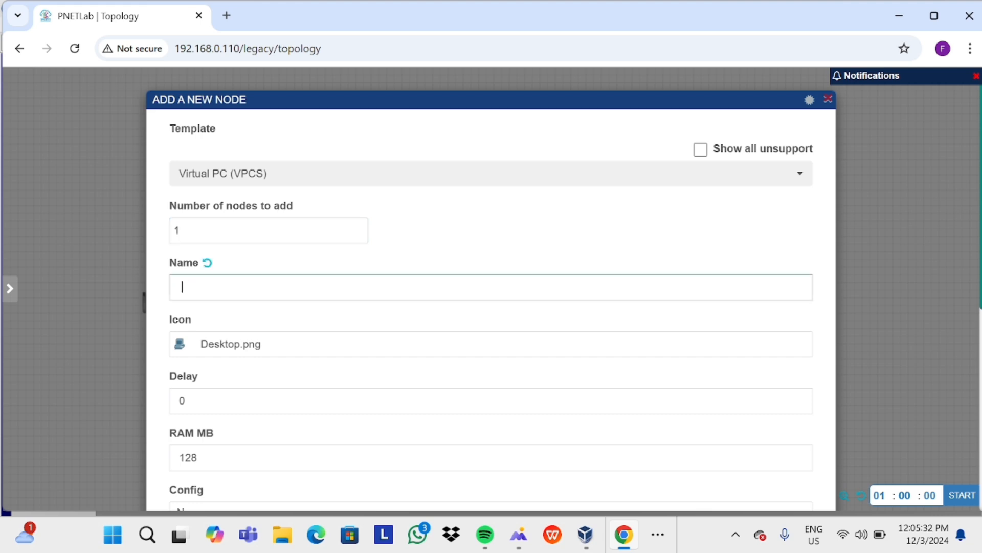
pyautogui.press('capslock')
pyautogui.write('SE')
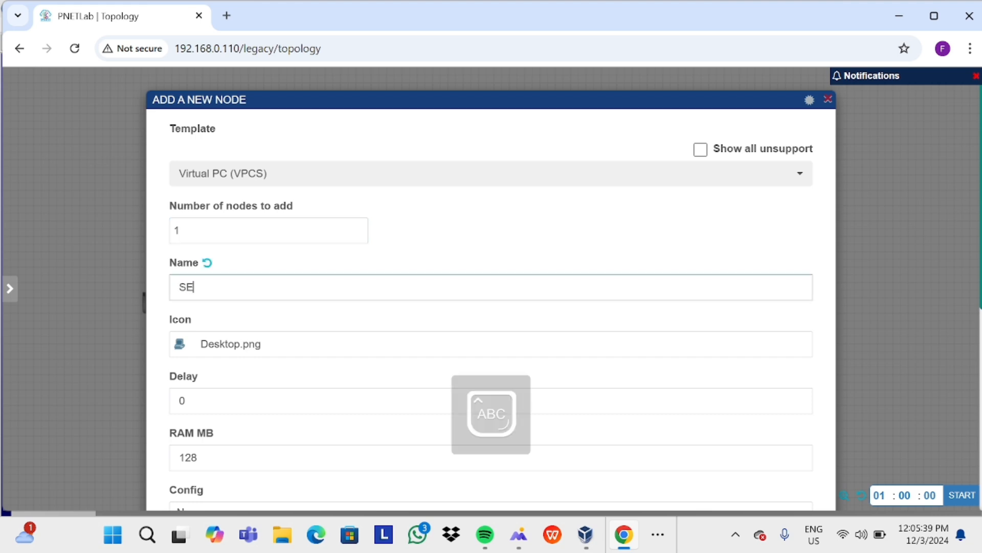
pyautogui.write('VER')
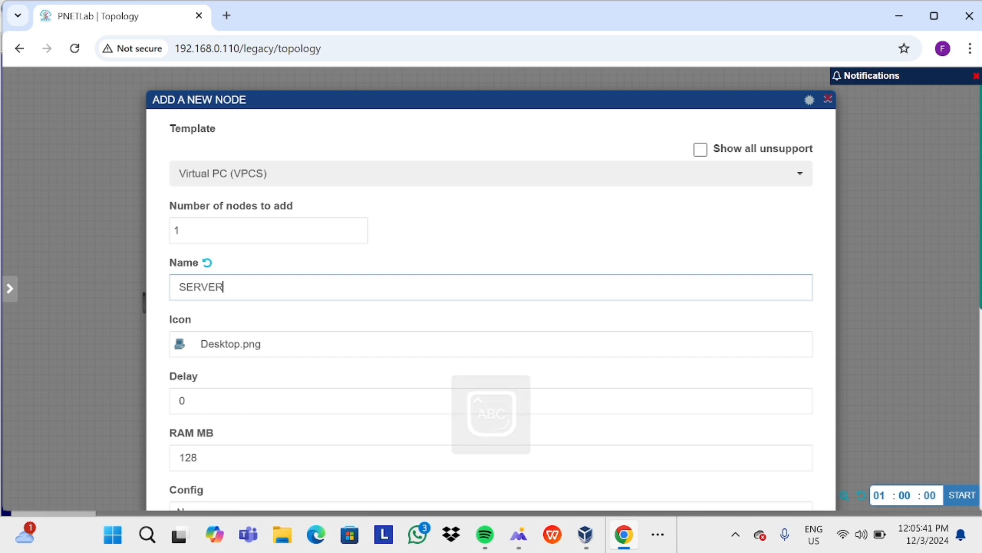
pyautogui.press('capslock')
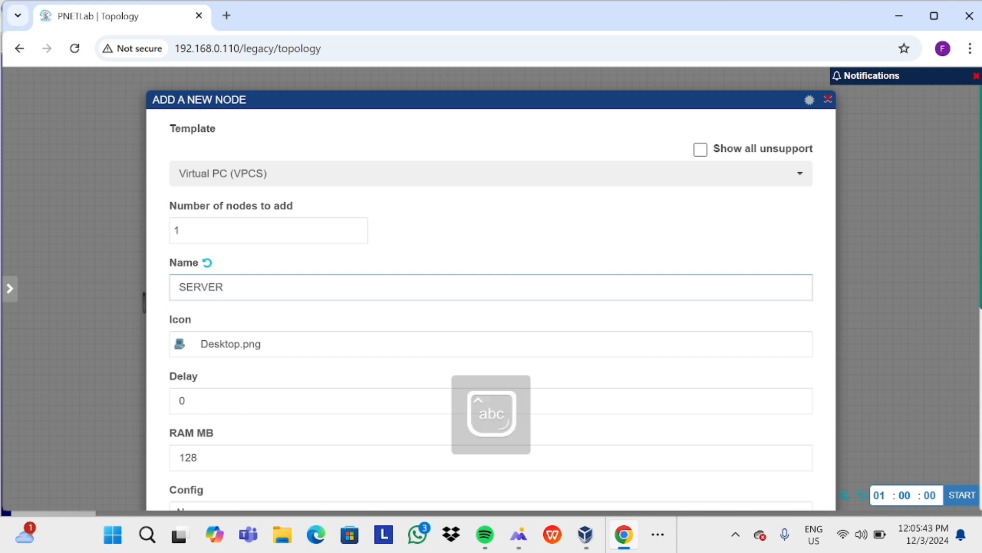
# - Look at the available device icons, keep Desktop.png for the SERVER node and save the node
pyautogui.scroll(-2, 320, 293)
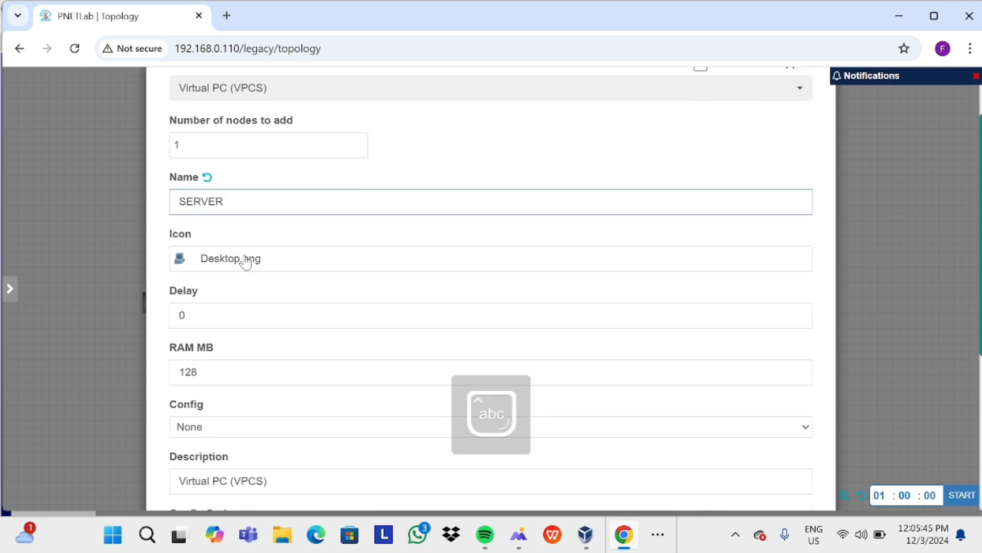
pyautogui.click(184, 255)
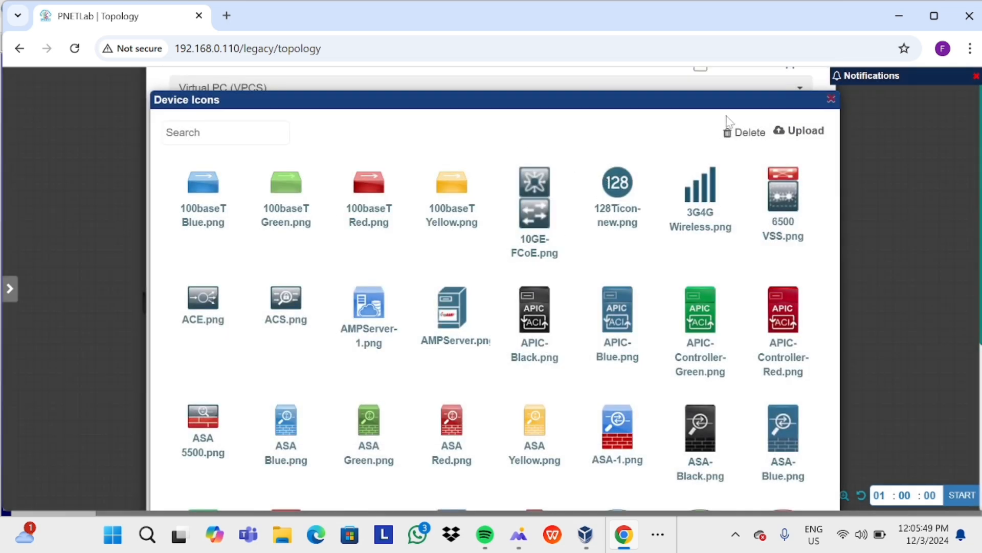
pyautogui.click(833, 102)
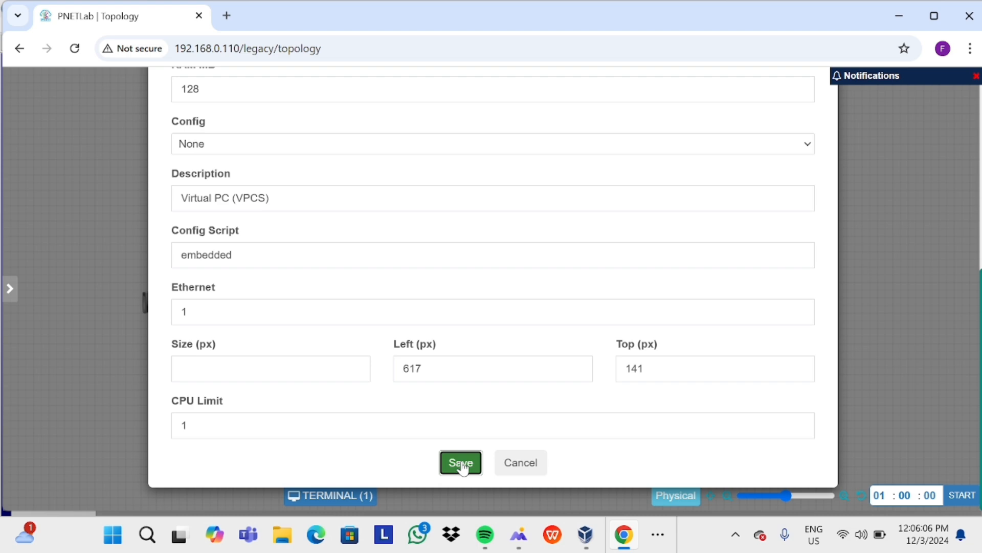
pyautogui.click(461, 463)
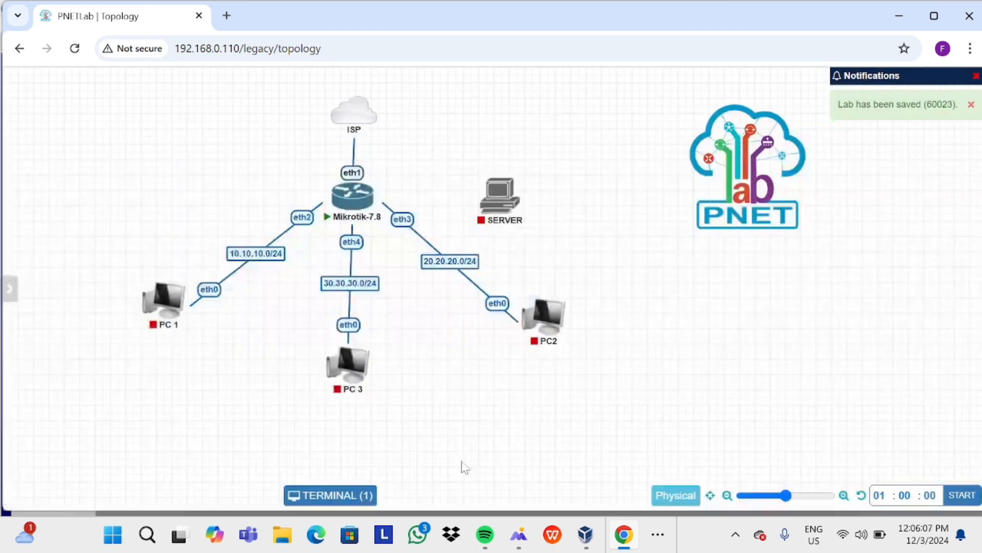
# - Connect the Mikrotik-7.8 router's eth5 interface to the SERVER node's eth0 interface
pyautogui.moveTo(389, 194); pyautogui.dragTo(486, 204)
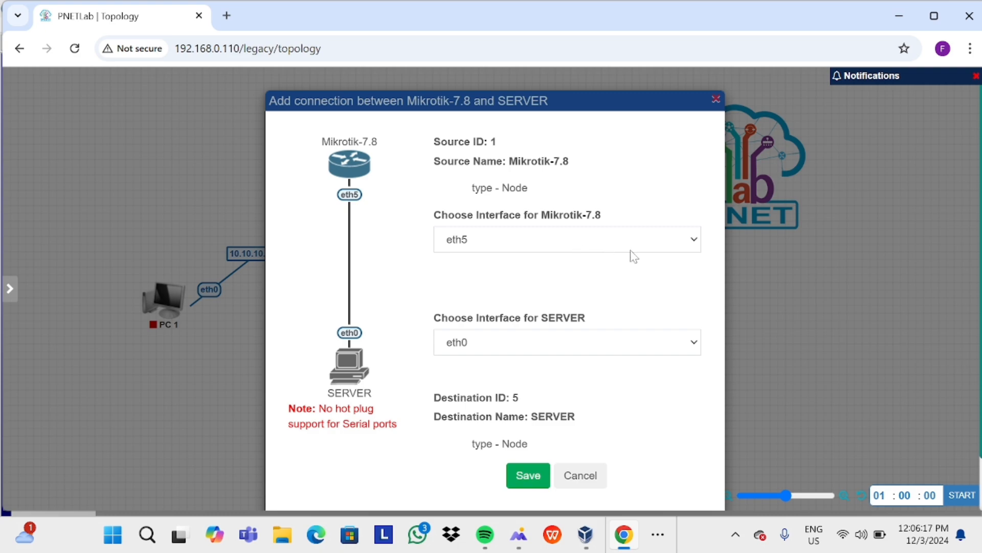
pyautogui.click(527, 478)
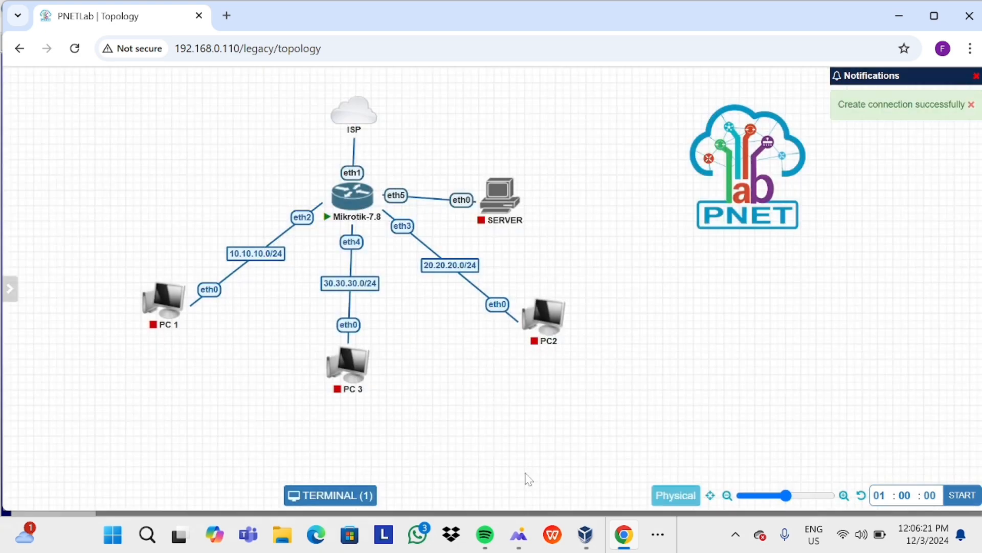
# - Label the connection between the Mikrotik-7.8 router's eth5 and the SERVER node as 192.168.1.0
pyautogui.rightClick(433, 198)
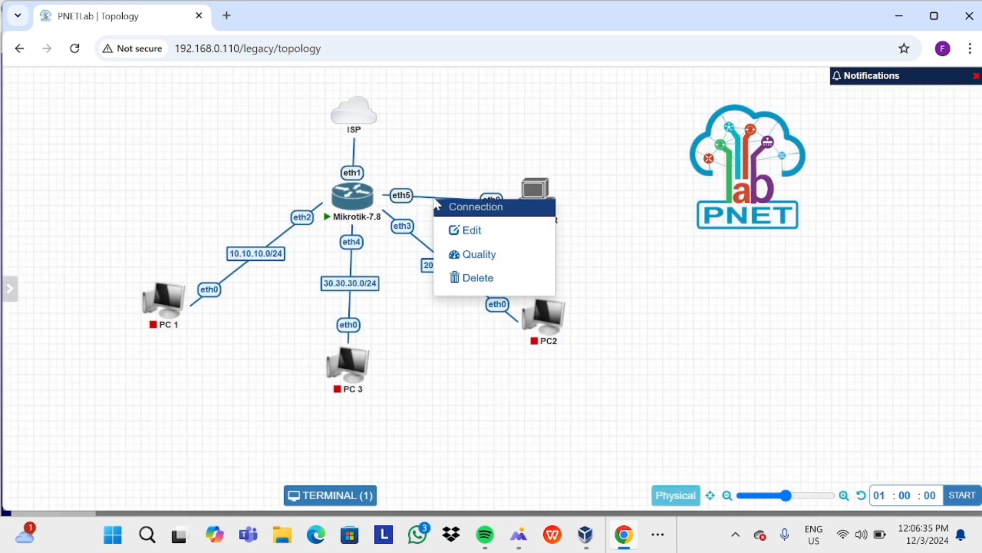
pyautogui.click(466, 231)
pyautogui.click(358, 105)
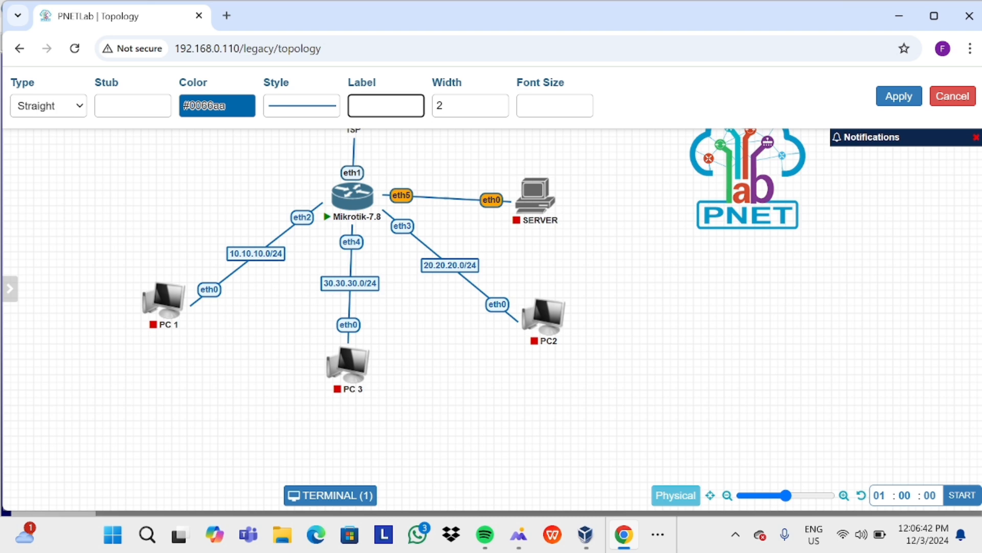
pyautogui.write('192')
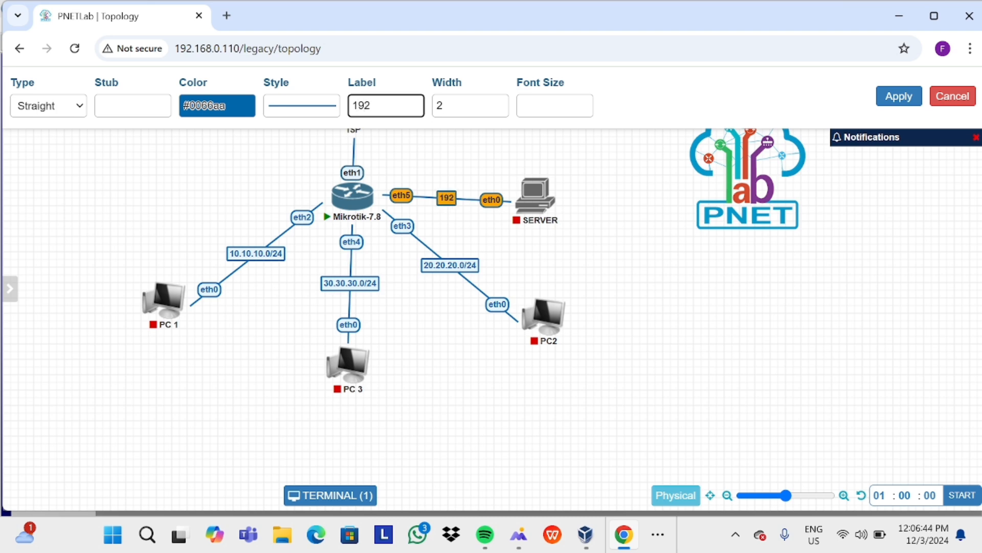
pyautogui.write('.16')
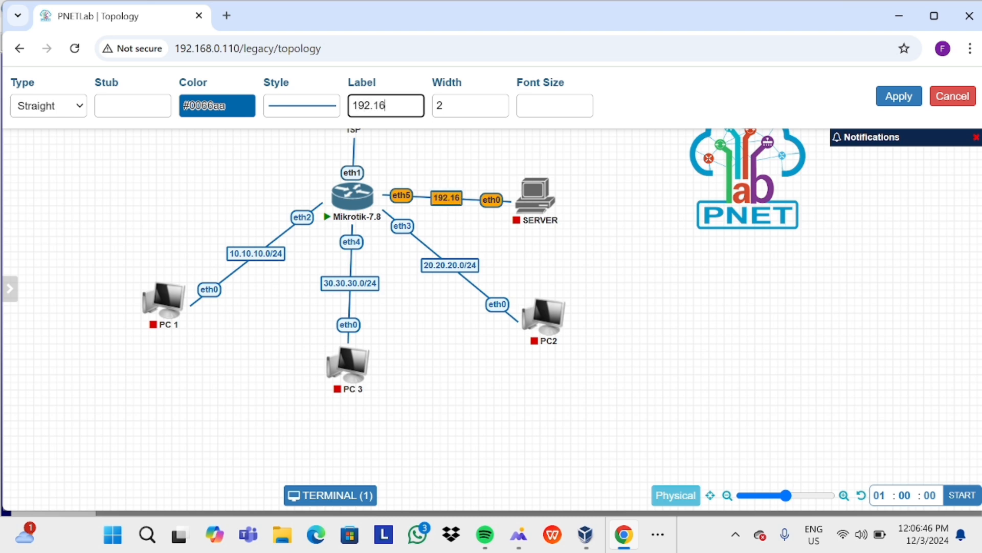
pyautogui.write('8.1.0')
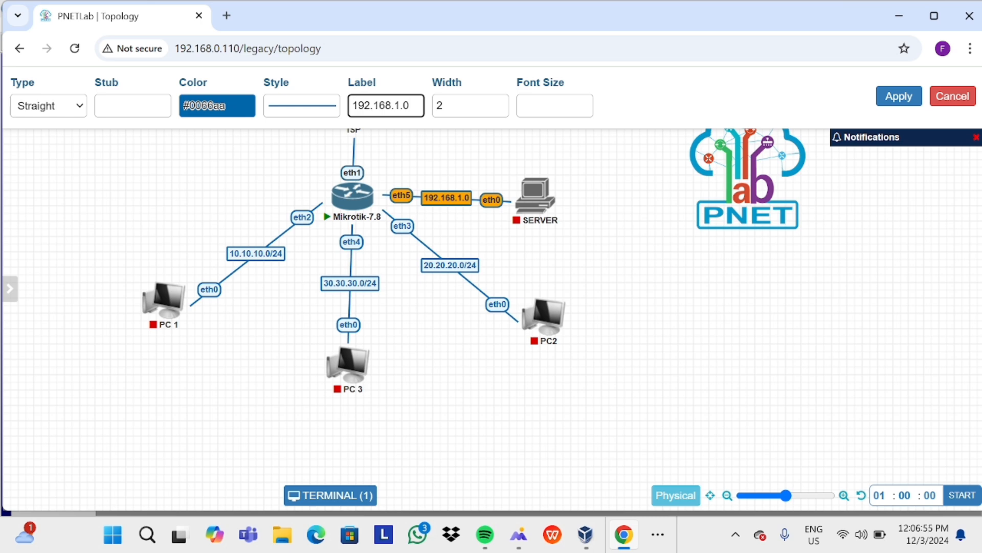
pyautogui.click(899, 97)
# - Switch to the router's WinBox session and add the address 192.168.1.1/24 on interface ether5
pyautogui.click(658, 535)
pyautogui.moveTo(728, 487)
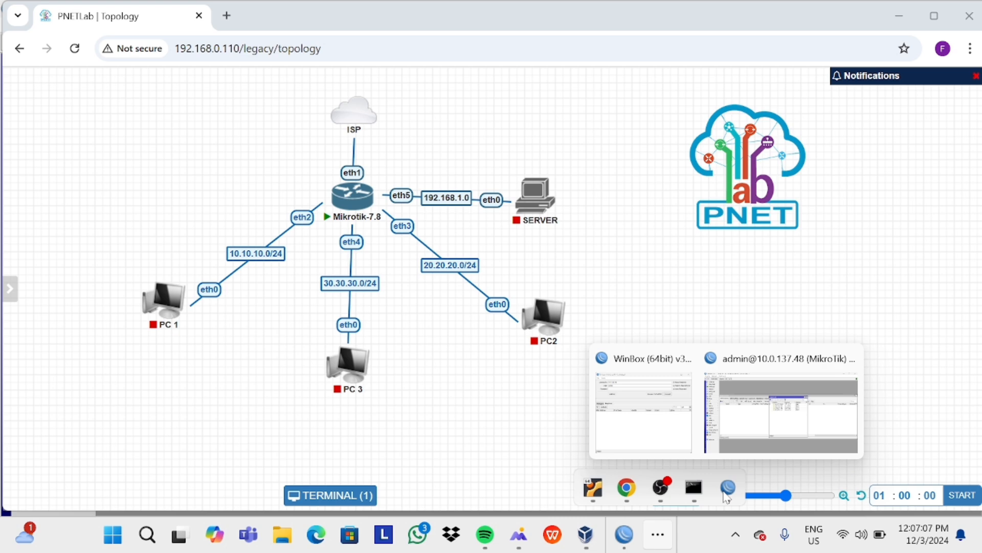
pyautogui.click(765, 434)
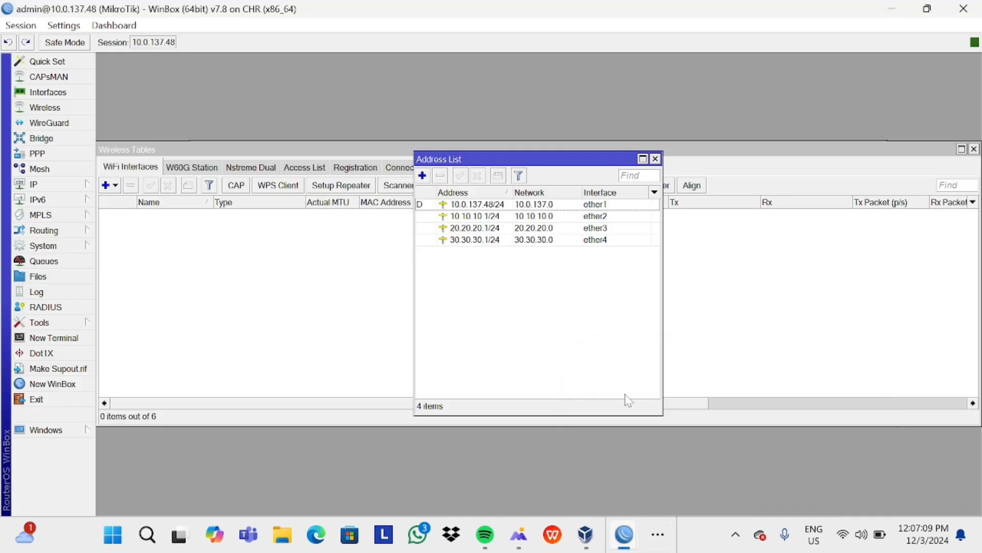
pyautogui.click(422, 175)
pyautogui.write('1')
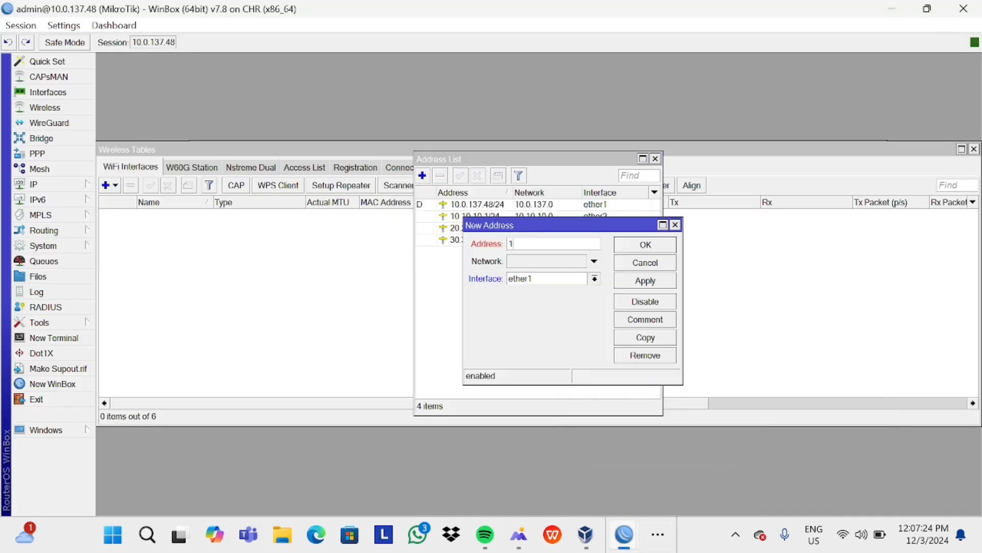
pyautogui.write('92.168')
pyautogui.write('.1.0')
pyautogui.write('/24')
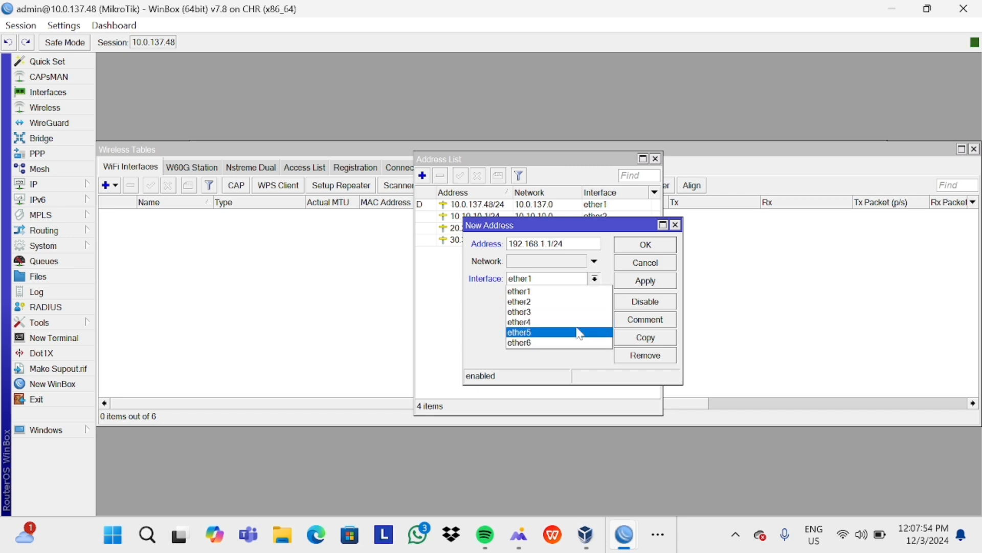
pyautogui.click(576, 333)
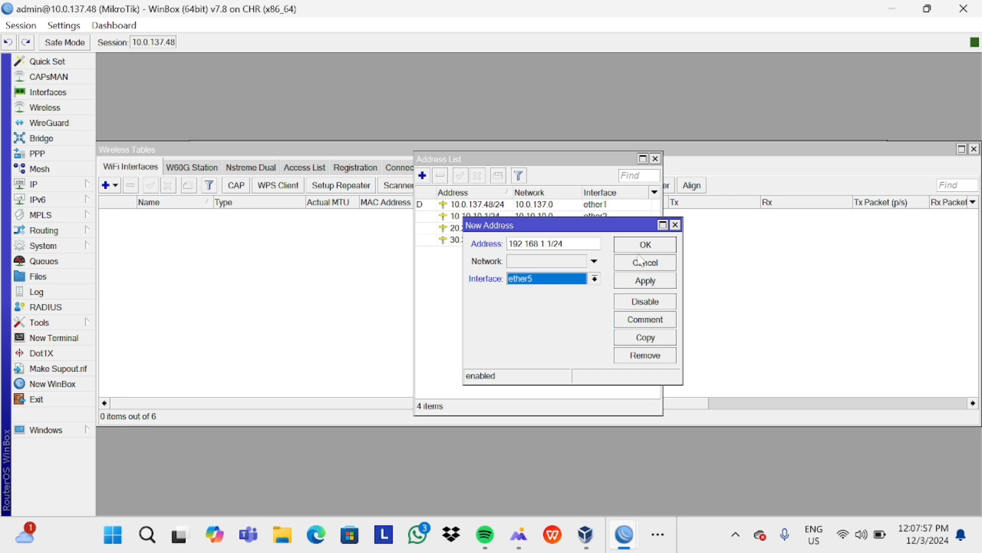
pyautogui.click(646, 281)
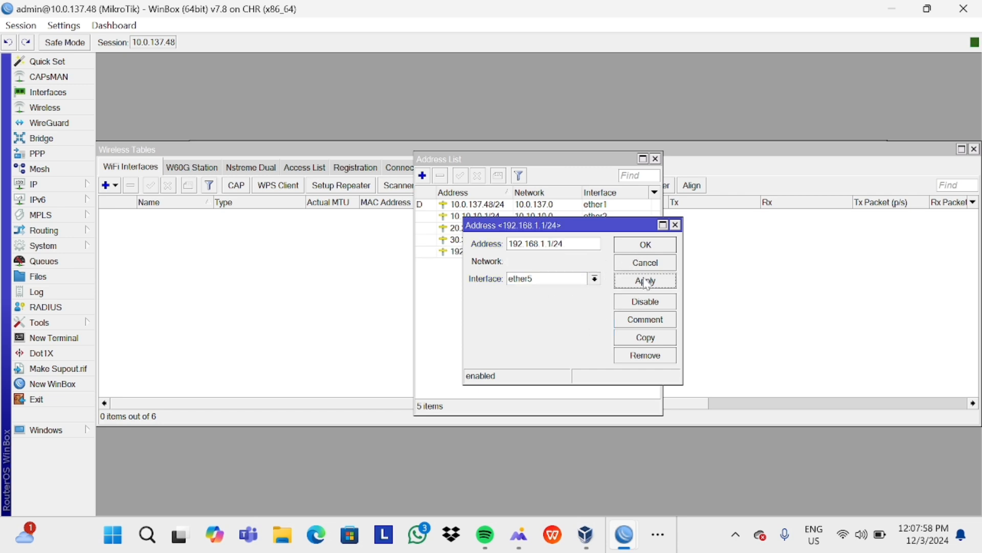
pyautogui.click(652, 248)
# - Switch back to the PNETLab topology, start the SERVER node and open its console
pyautogui.click(631, 430)
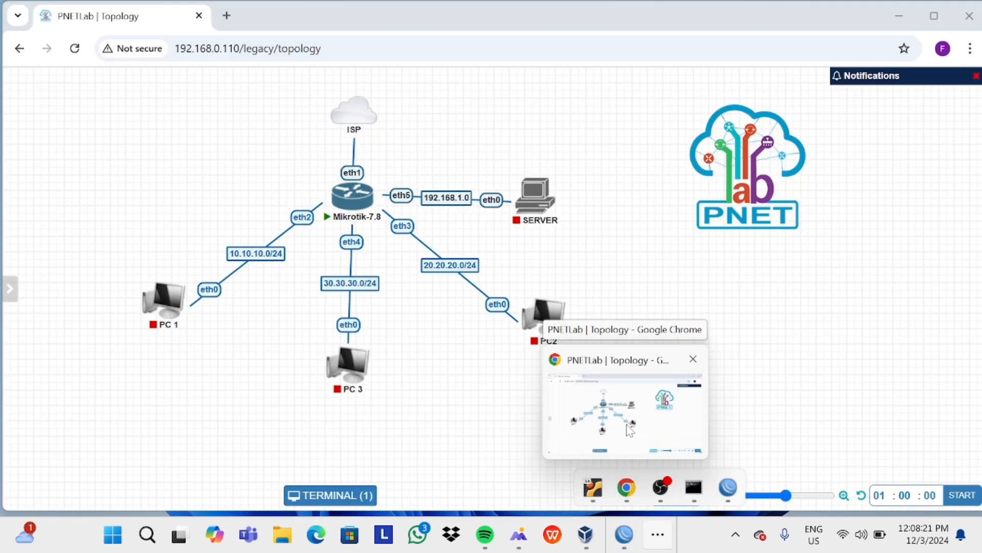
pyautogui.click(590, 412)
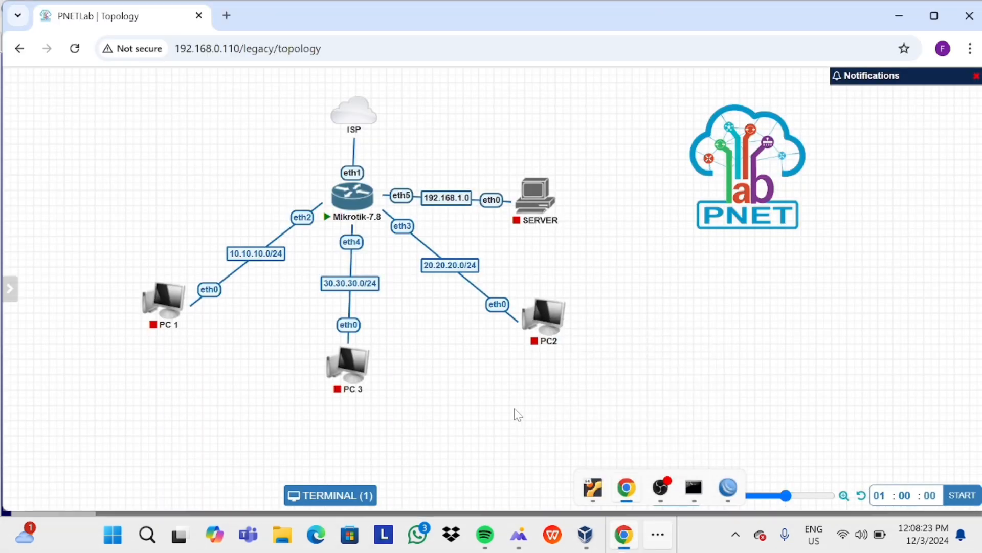
pyautogui.click(523, 172)
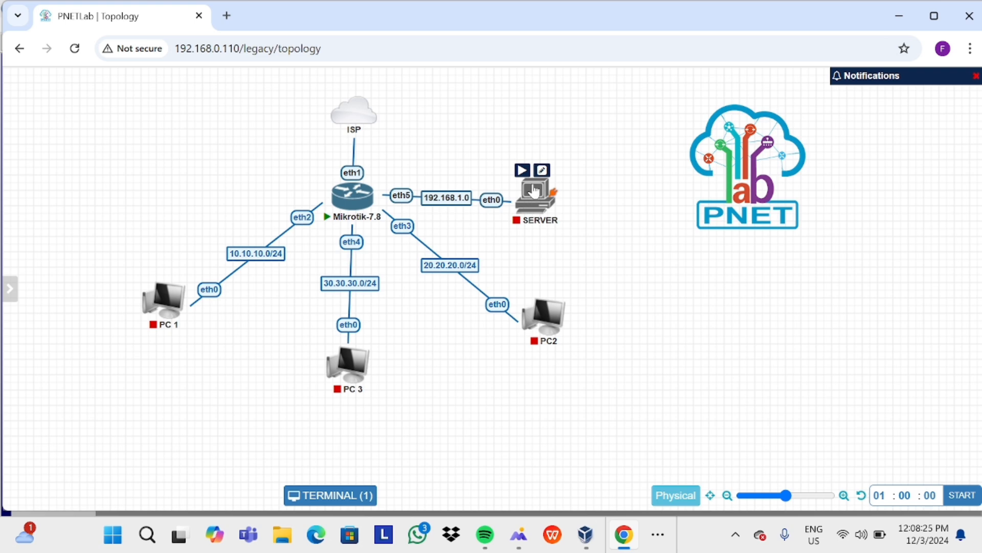
pyautogui.click(541, 188)
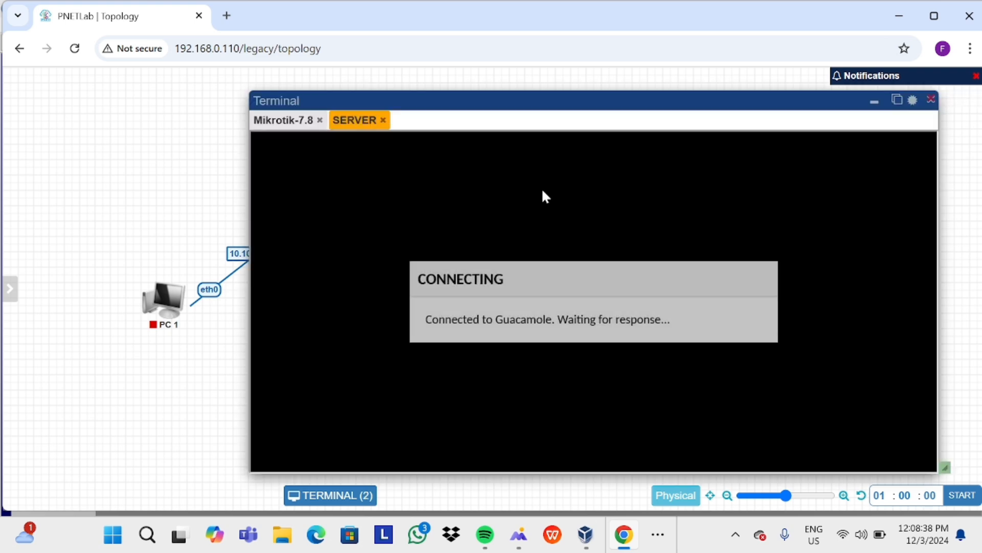
# - Assign the SERVER node the IP address 192.168.1.2/24 with gateway 192.168.1.1
pyautogui.write('ip ')
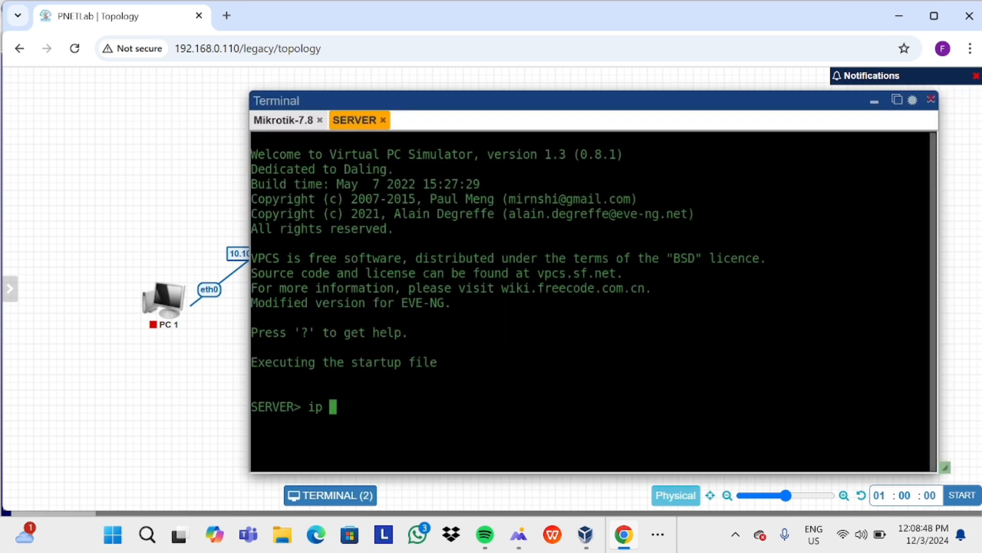
pyautogui.write('192.168.')
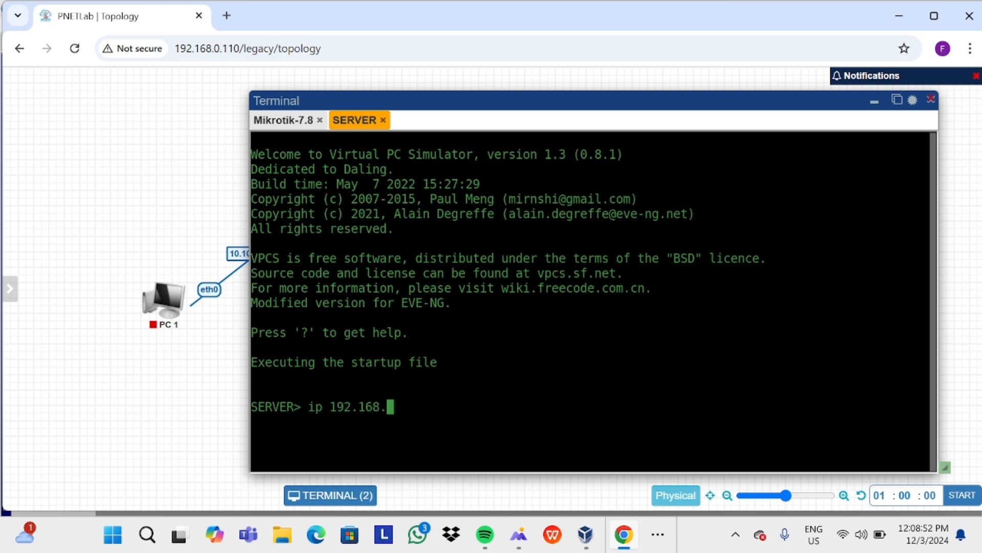
pyautogui.write('1.2/24 1')
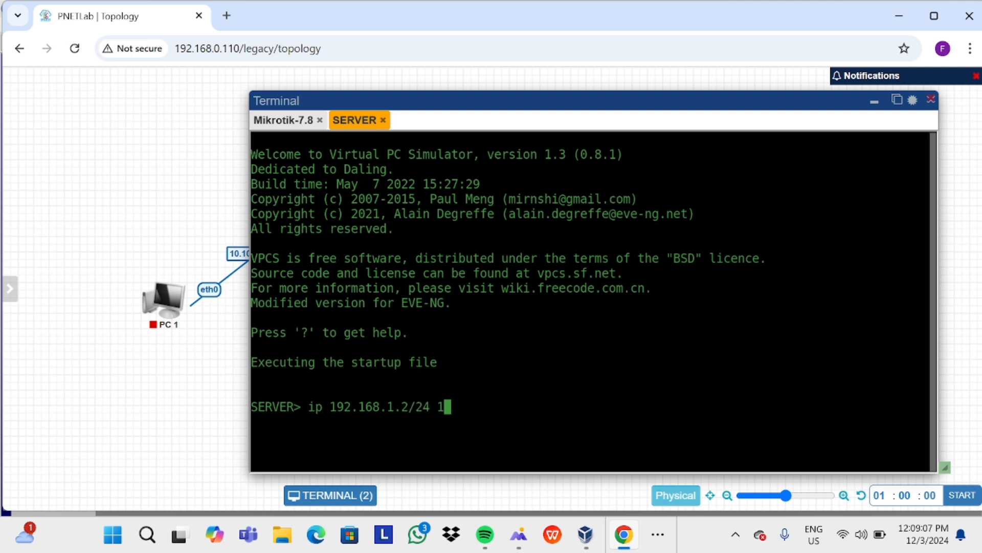
pyautogui.write('92.168.1.')
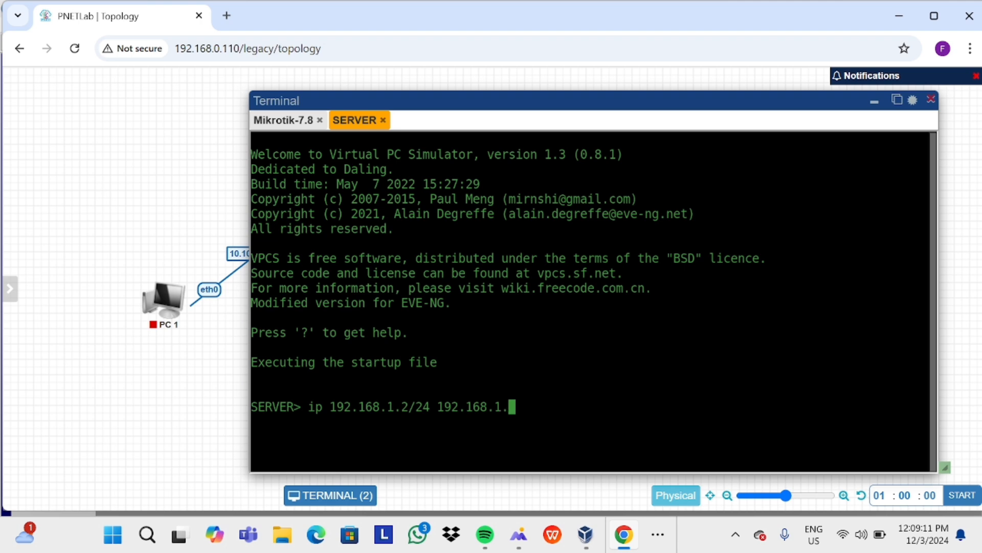
pyautogui.write('1')
pyautogui.press('Return')
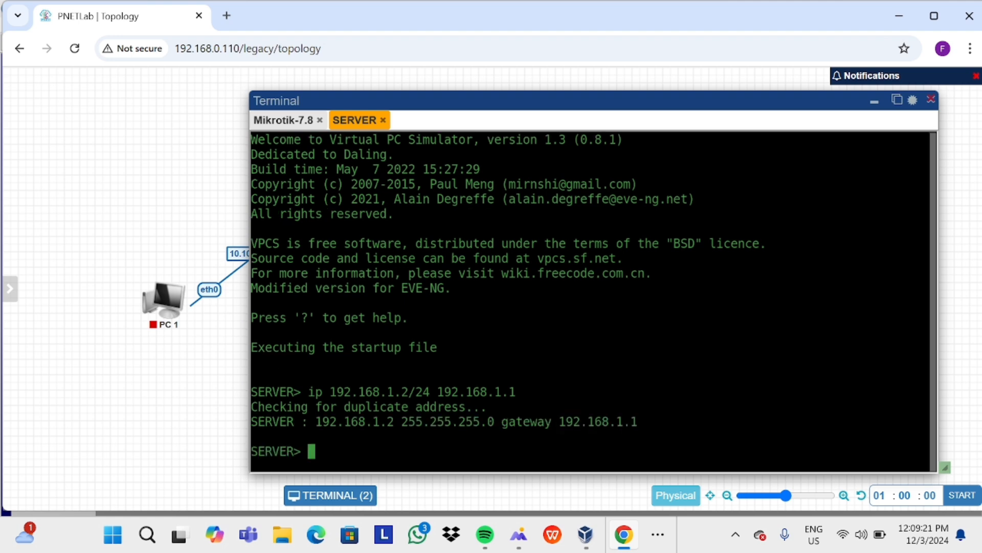
# - Display the SERVER node's IP configuration and ping its gateway at 192.168.1.1
pyautogui.write('show ip')
pyautogui.press('Return')
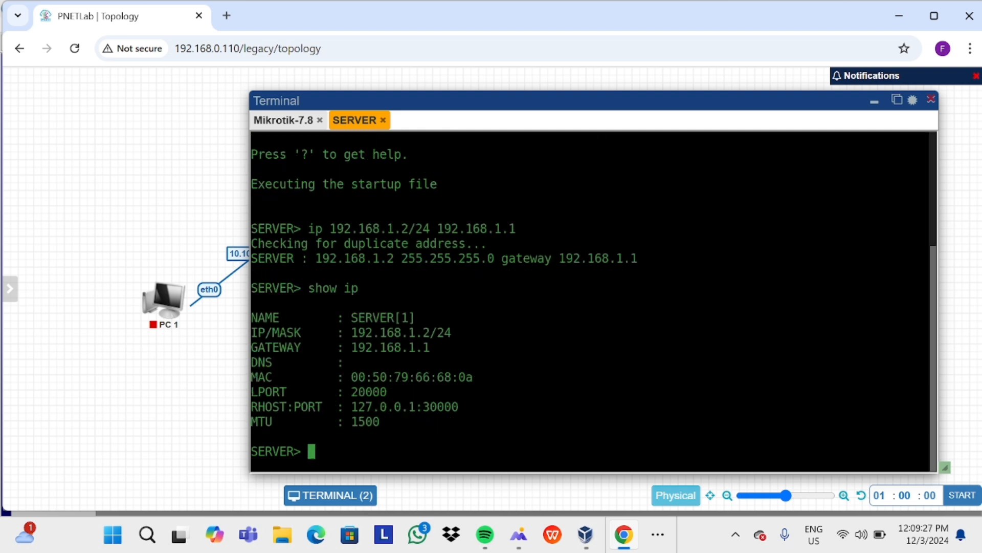
pyautogui.write('ping 192.')
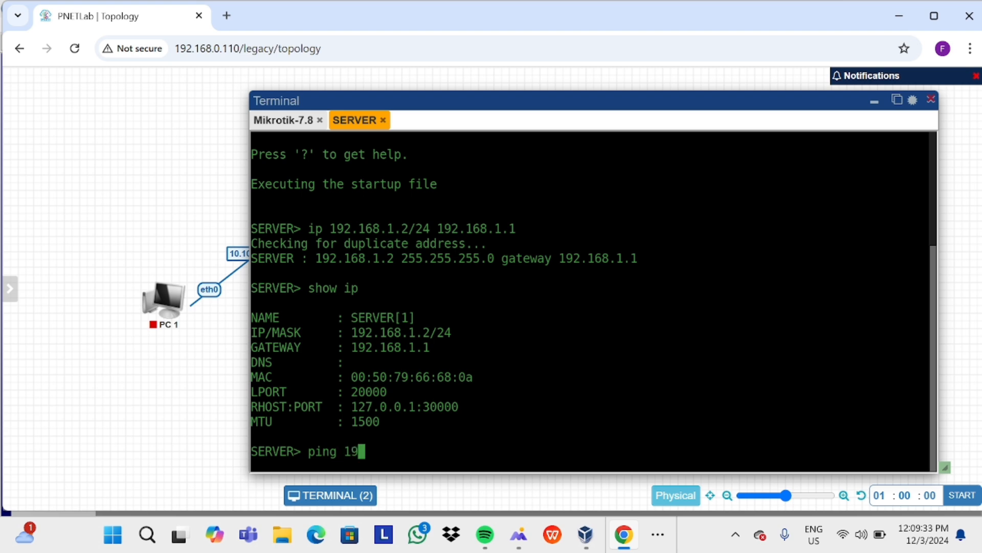
pyautogui.write('168.1.1')
pyautogui.press('Return')
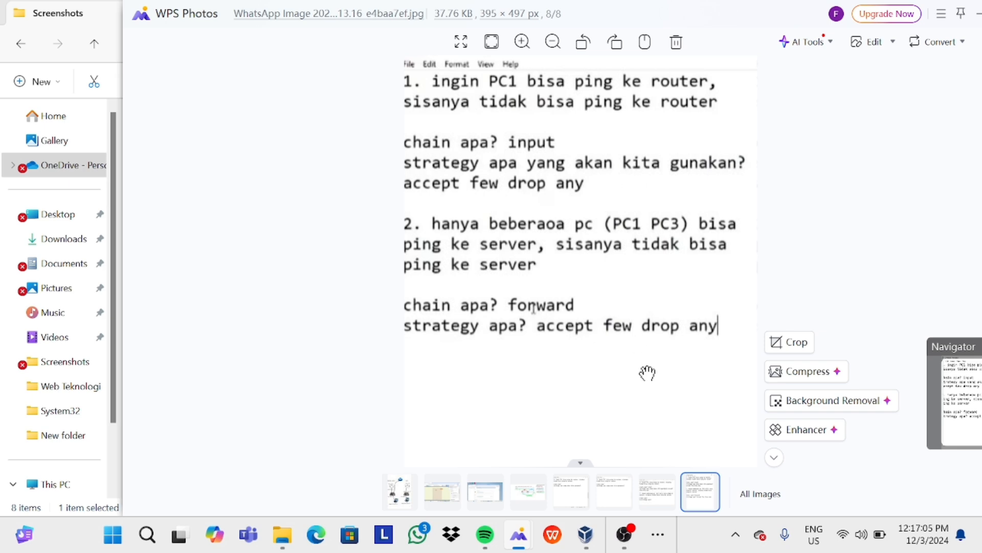
# - Switch to the PNETLab topology and start the PC 1, PC 3 and PC2 nodes
pyautogui.click(658, 534)
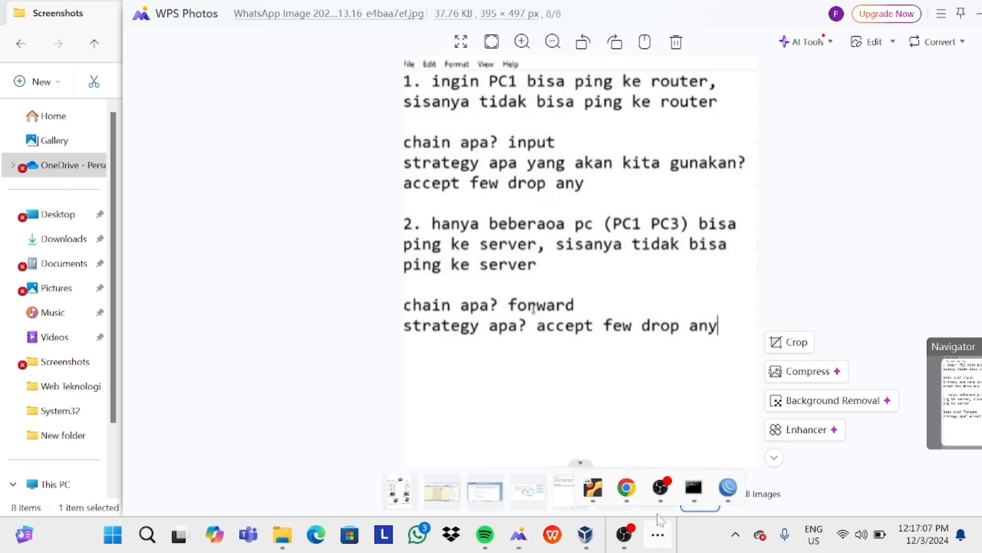
pyautogui.click(632, 496)
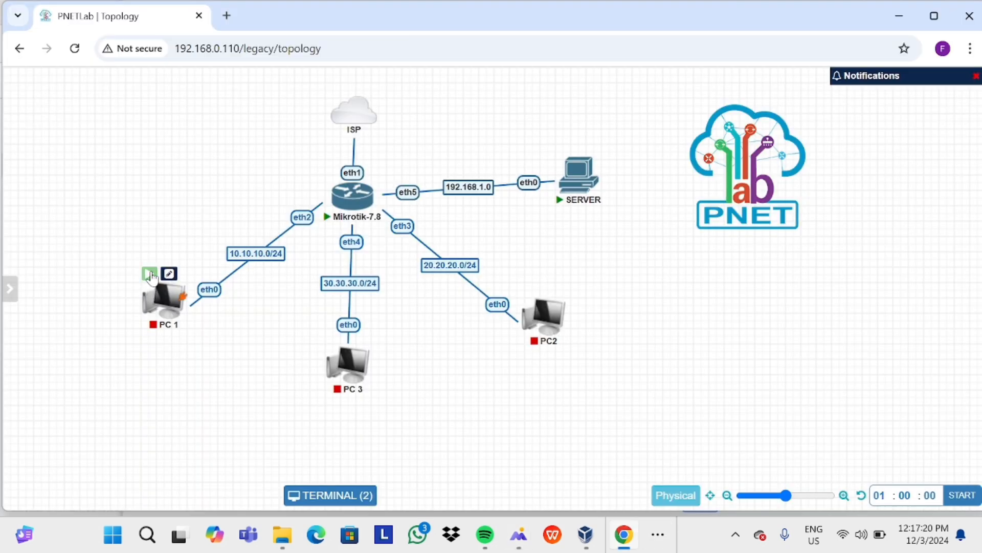
pyautogui.click(152, 277)
pyautogui.click(333, 337)
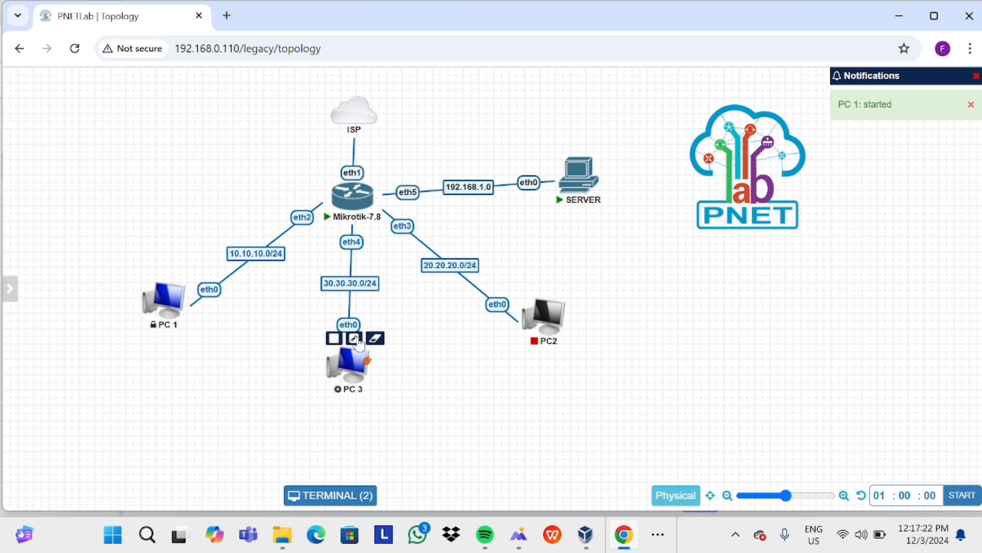
pyautogui.click(529, 292)
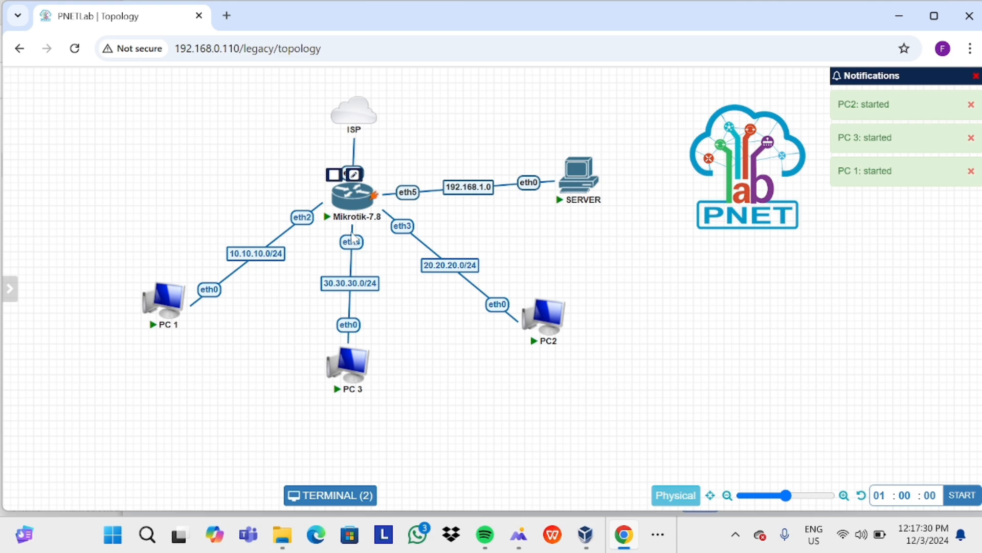
# - Display PC 1's IP configuration in its console and request an address for it through DHCP
pyautogui.click(172, 304)
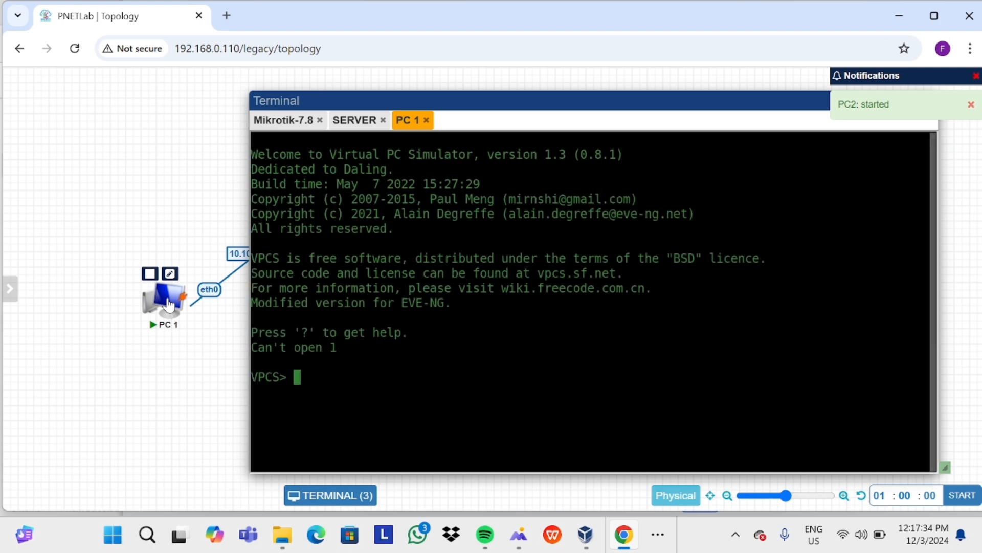
pyautogui.write('so')
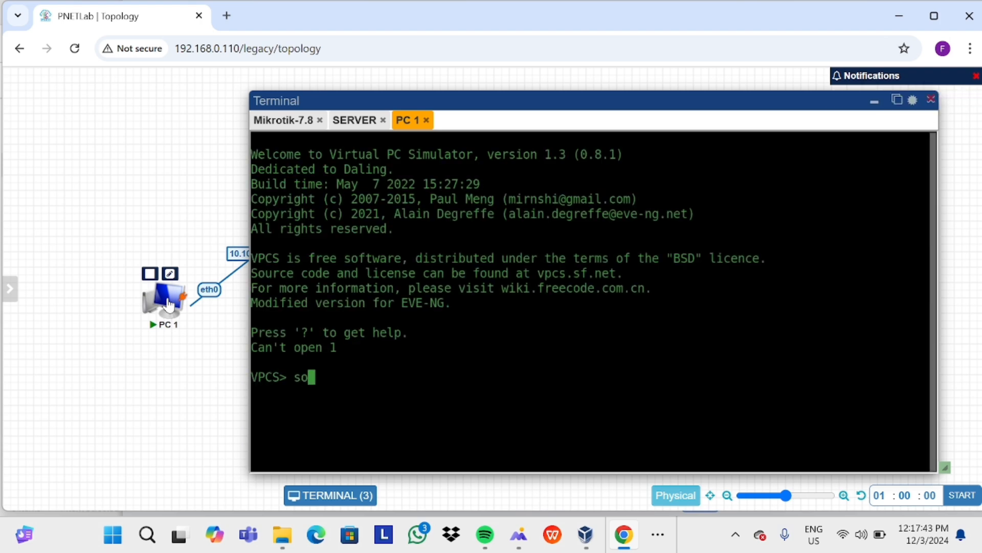
pyautogui.press('BackSpace')
pyautogui.write('how ip')
pyautogui.press('Return')
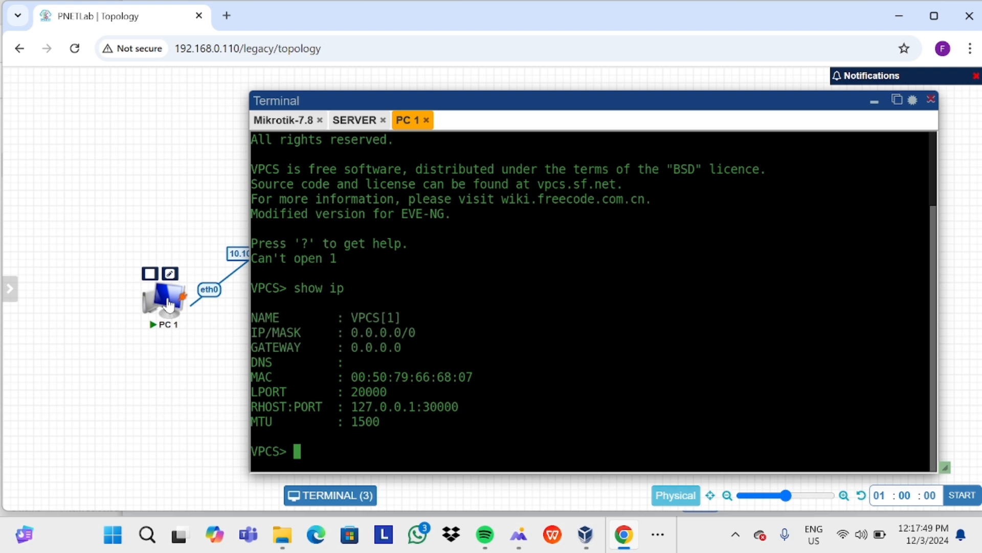
pyautogui.write('ip dhcp')
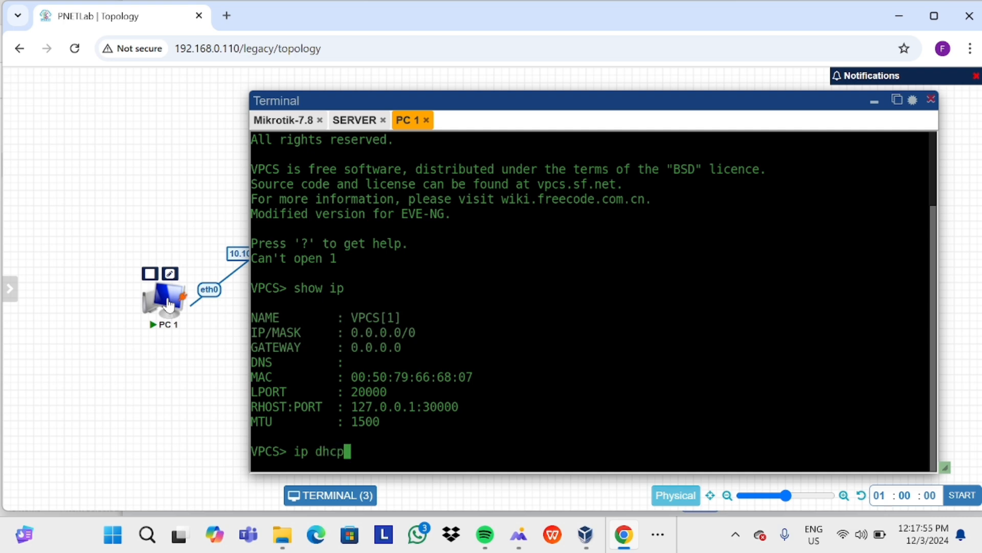
pyautogui.press('Return')
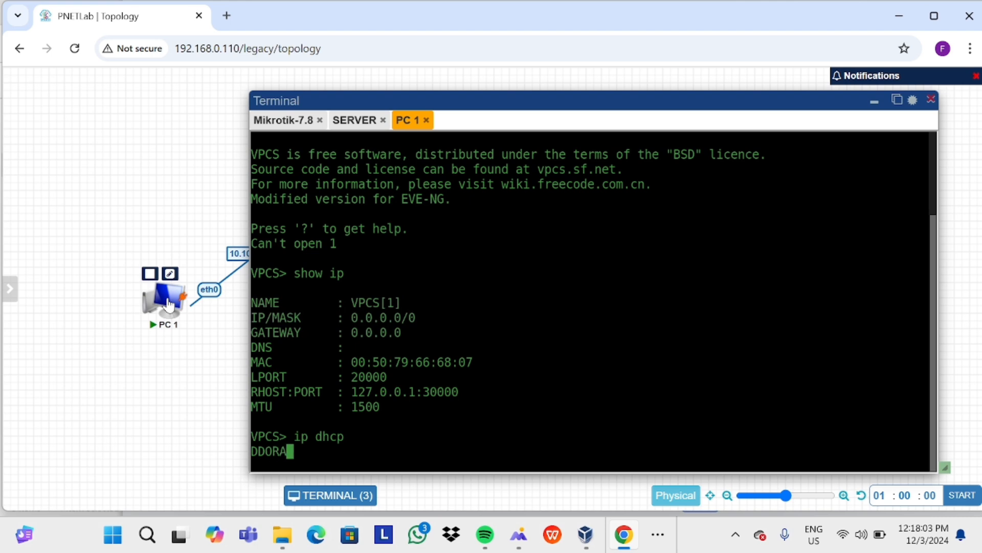
# - Open PC2's console and request an IP address for it through DHCP
pyautogui.click(554, 324)
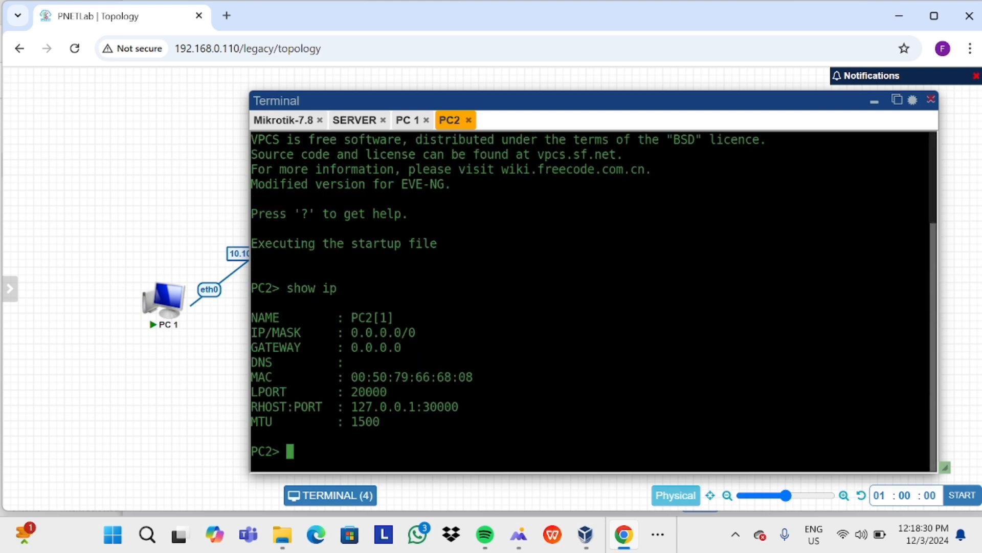
pyautogui.write('ip dhcp')
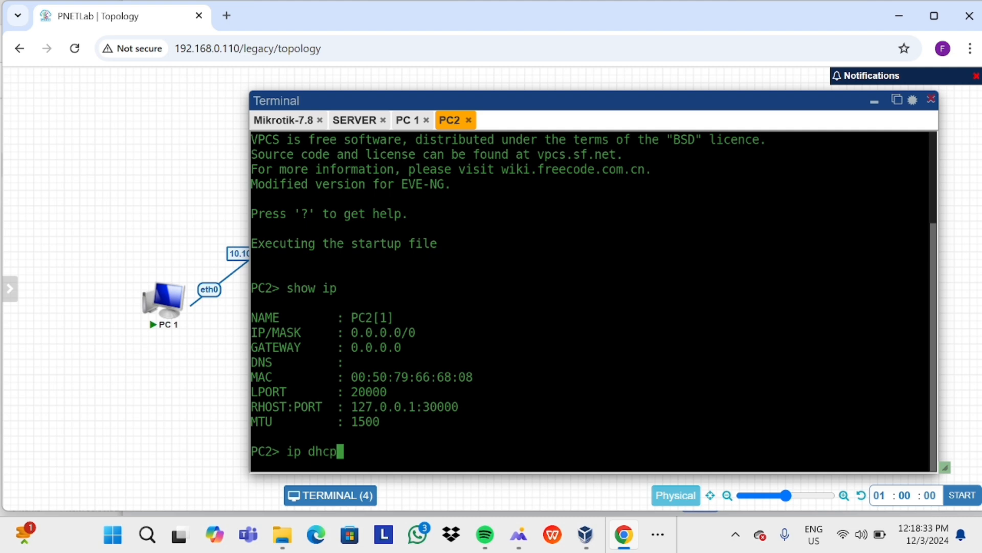
pyautogui.press('Return')
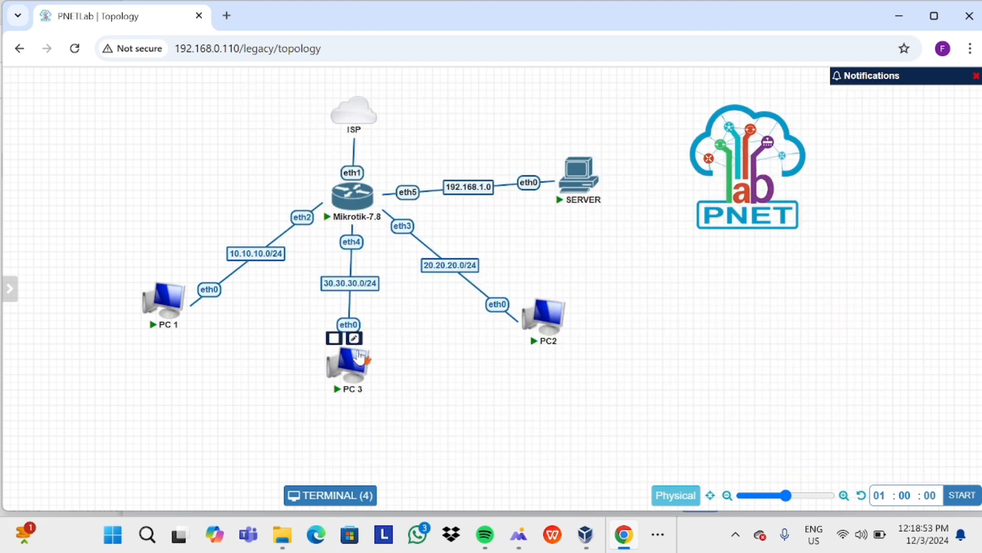
# - Open PC 3's console, display its IP configuration and request an address for it through DHCP
pyautogui.click(342, 368)
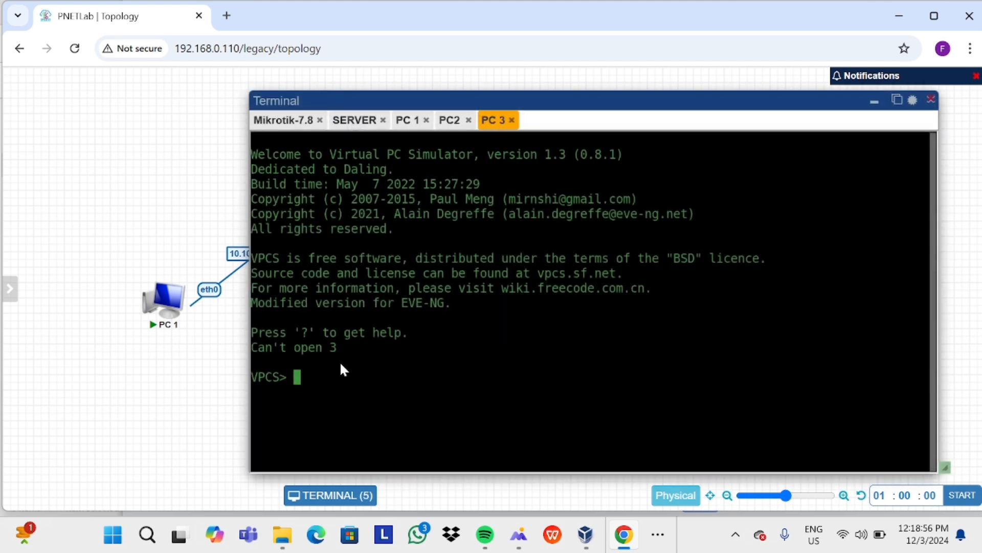
pyautogui.write('show ip')
pyautogui.press('Return')
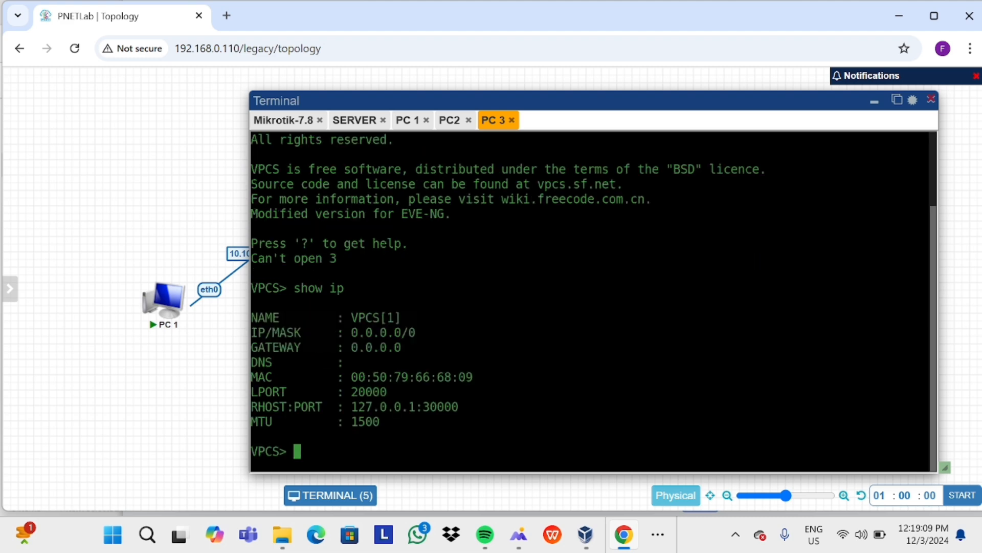
pyautogui.write('ip dhcp')
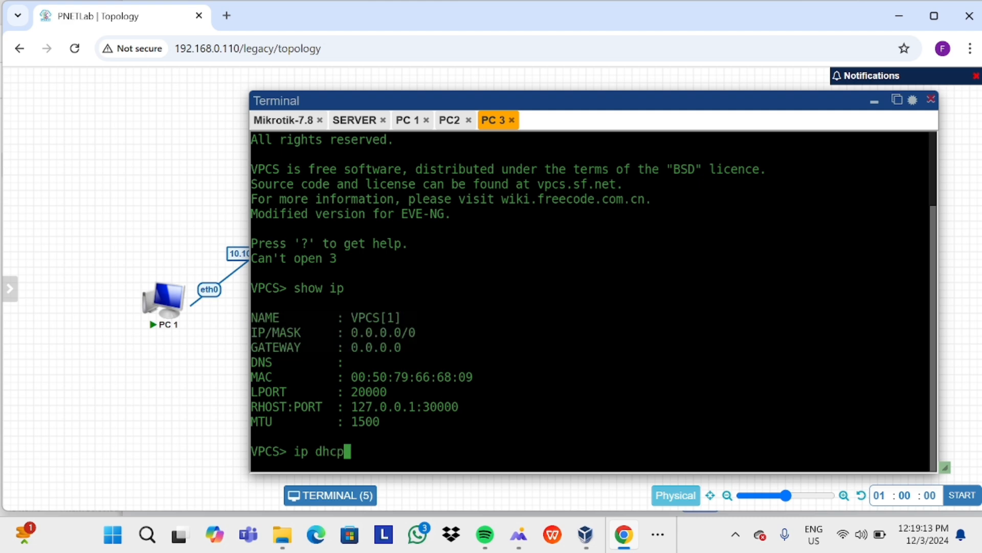
pyautogui.press('Return')
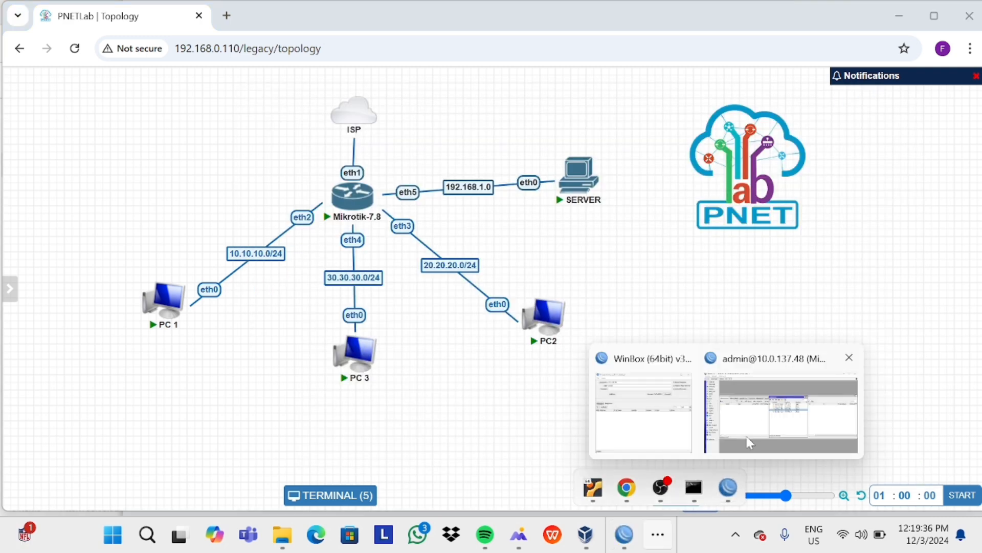
# - Switch to the router's WinBox session and start a new firewall filter rule on the forward chain
pyautogui.click(757, 413)
pyautogui.click(33, 184)
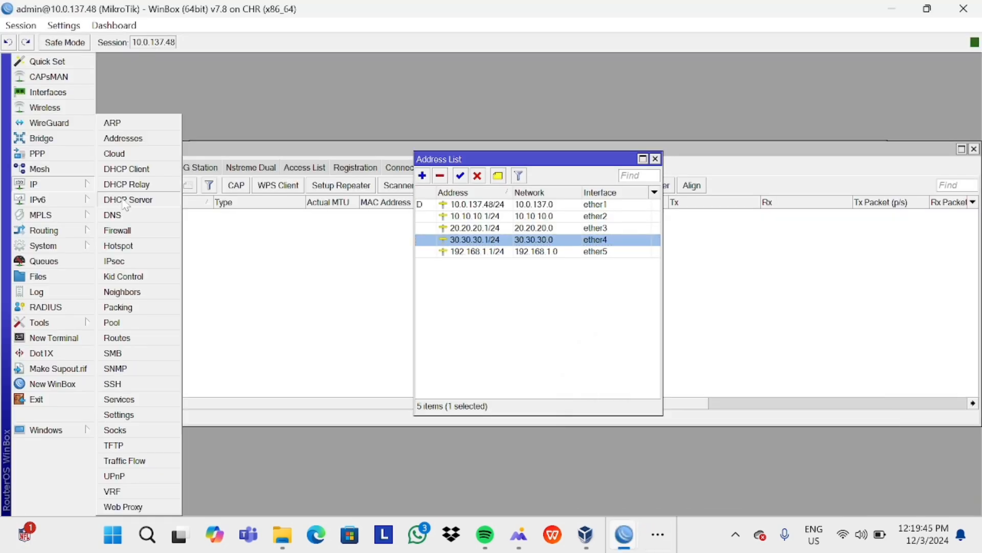
pyautogui.click(153, 231)
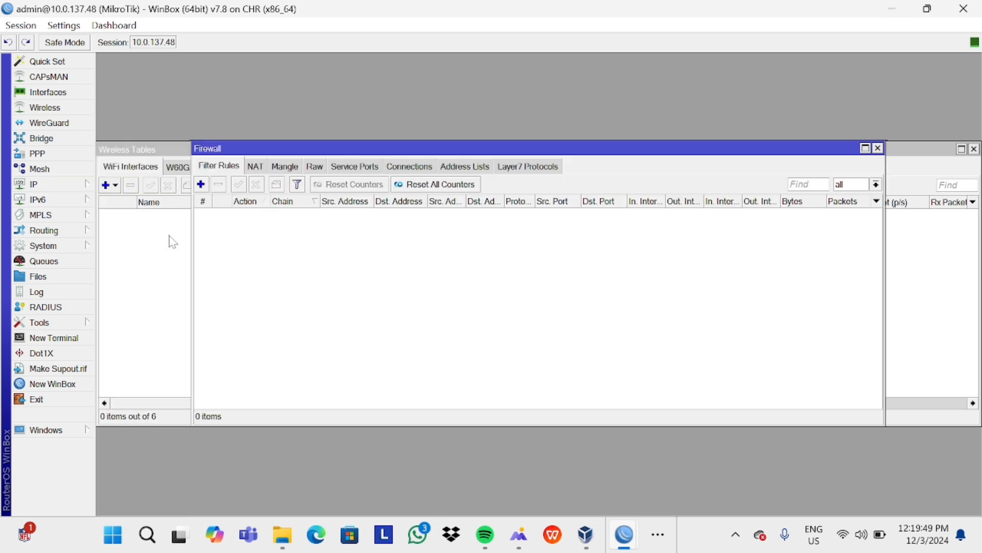
pyautogui.click(202, 184)
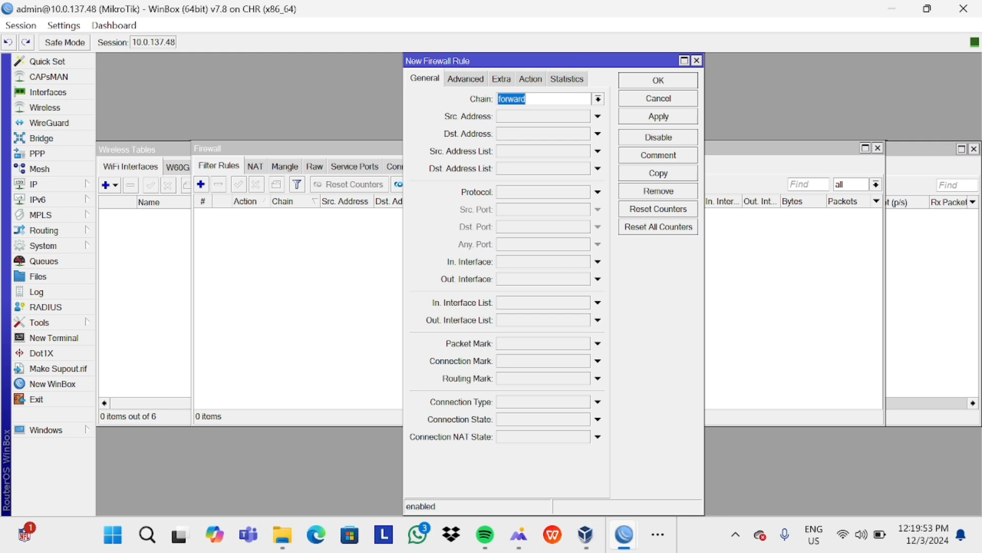
pyautogui.click(596, 101)
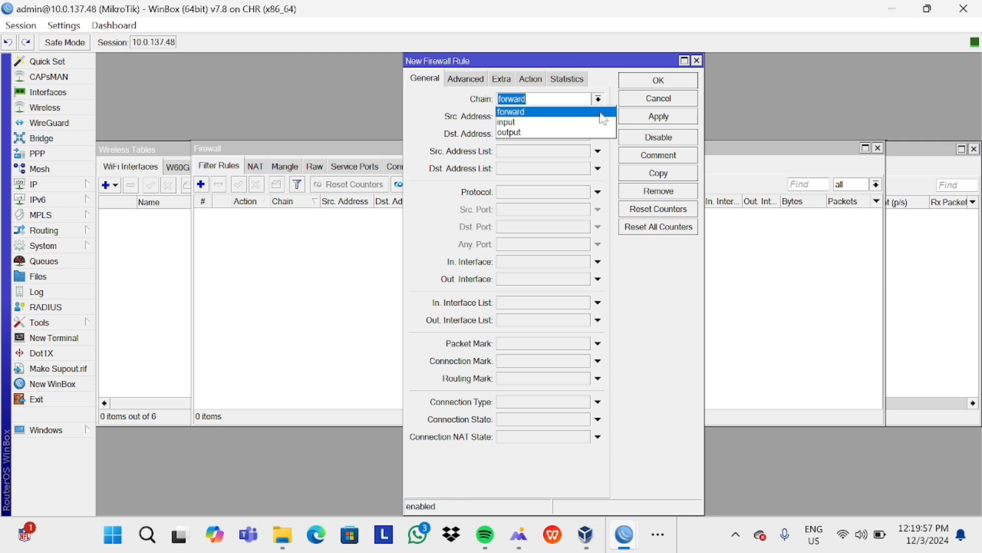
pyautogui.click(603, 112)
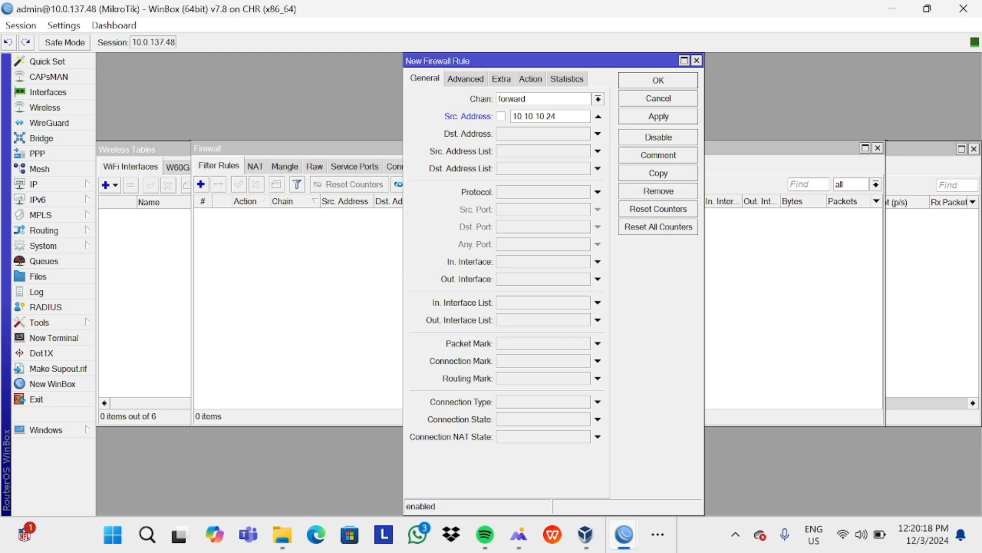
# - Set the new rule's source address to 10.10.10.254 and its destination address to 192.168.1.2
pyautogui.press('BackSpace')
pyautogui.press('BackSpace')
pyautogui.write('254')
pyautogui.click(564, 135)
pyautogui.write('19')
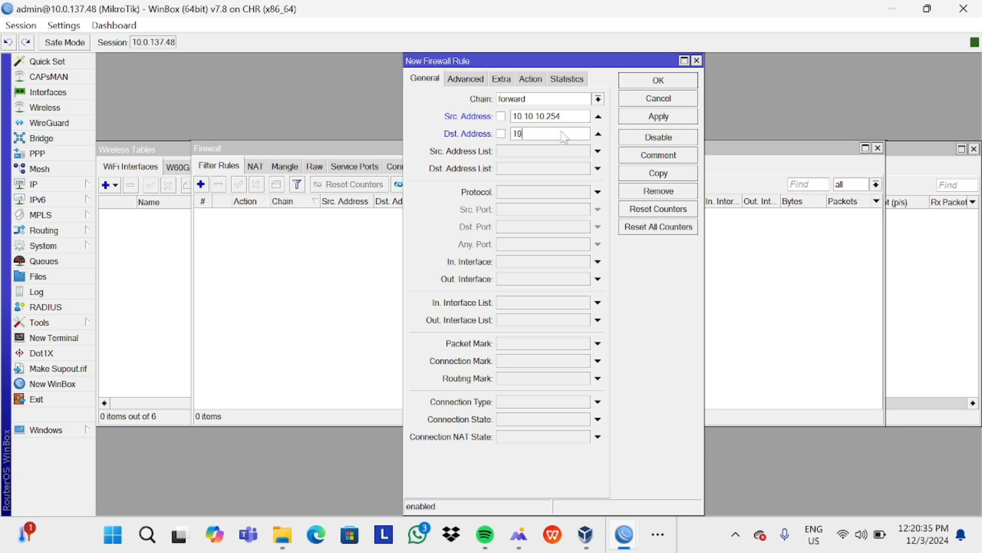
pyautogui.write('2.168.1.2')
# - Set the rule's protocol to icmp and its action to accept, and save the rule
pyautogui.click(598, 192)
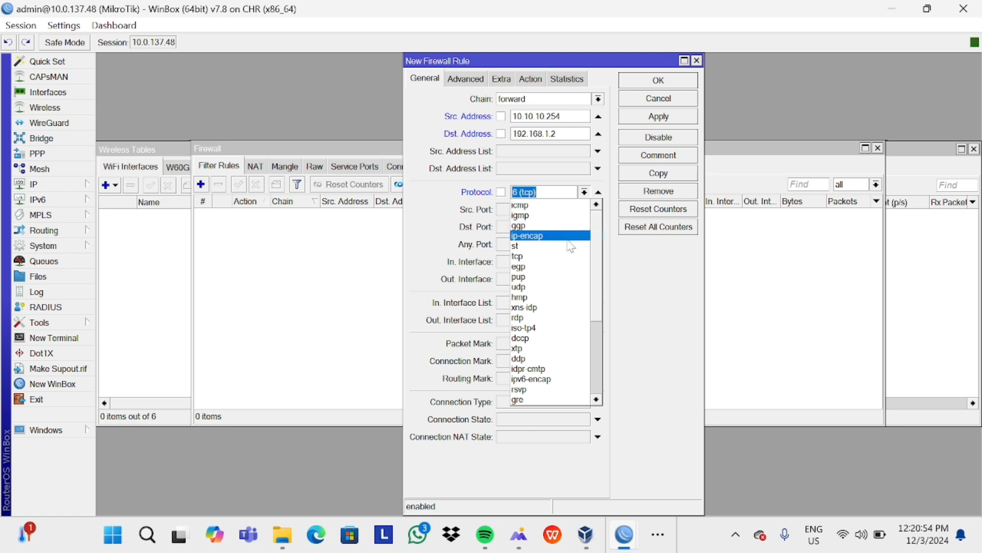
pyautogui.click(572, 201)
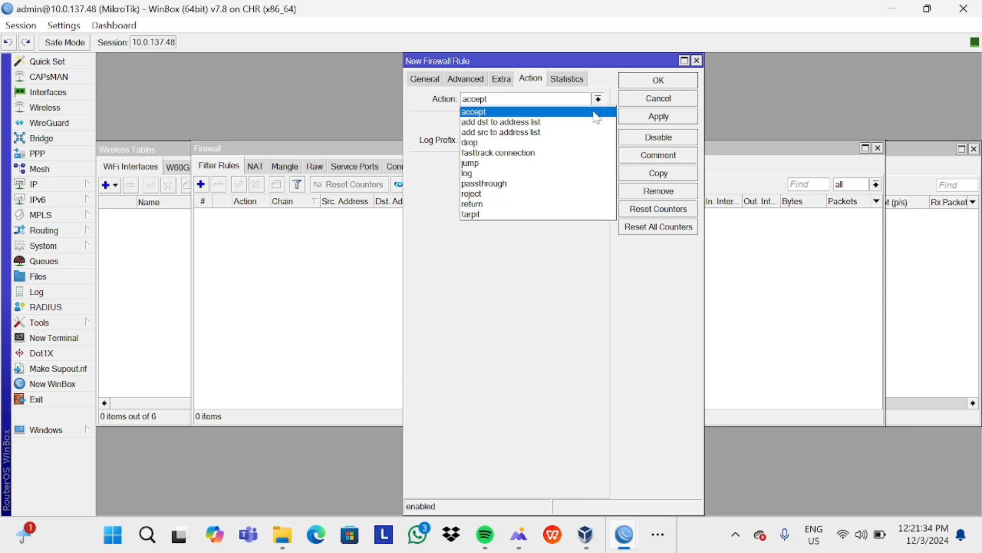
pyautogui.click(595, 113)
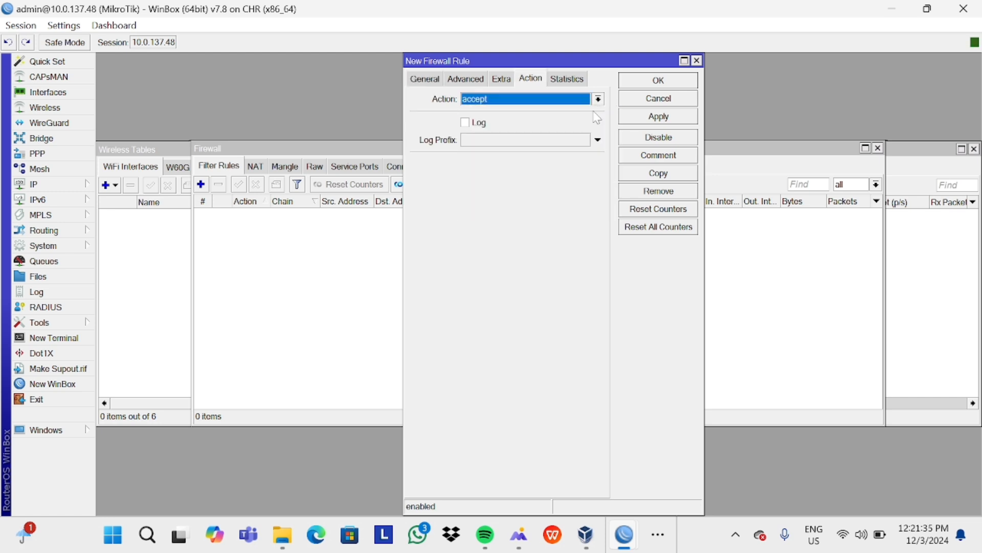
pyautogui.click(662, 117)
pyautogui.click(661, 82)
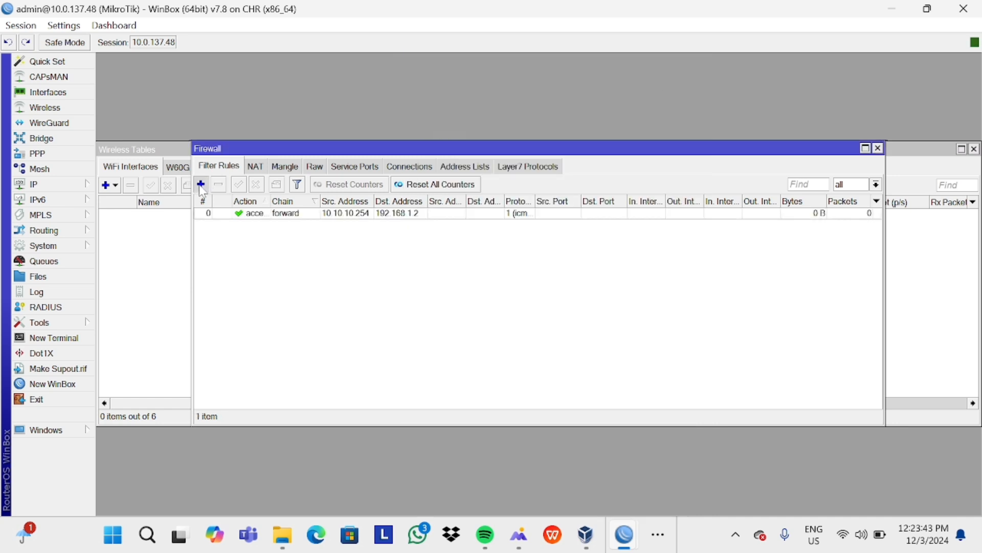
# - Start another forward filter rule with source address 30.30.30.254 and destination address 192.168.1.2
pyautogui.click(202, 185)
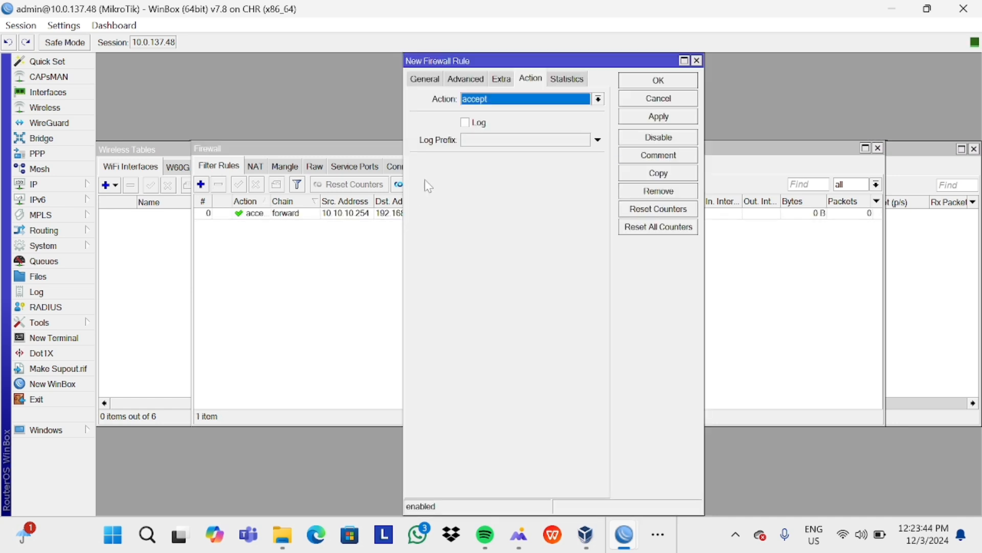
pyautogui.click(427, 79)
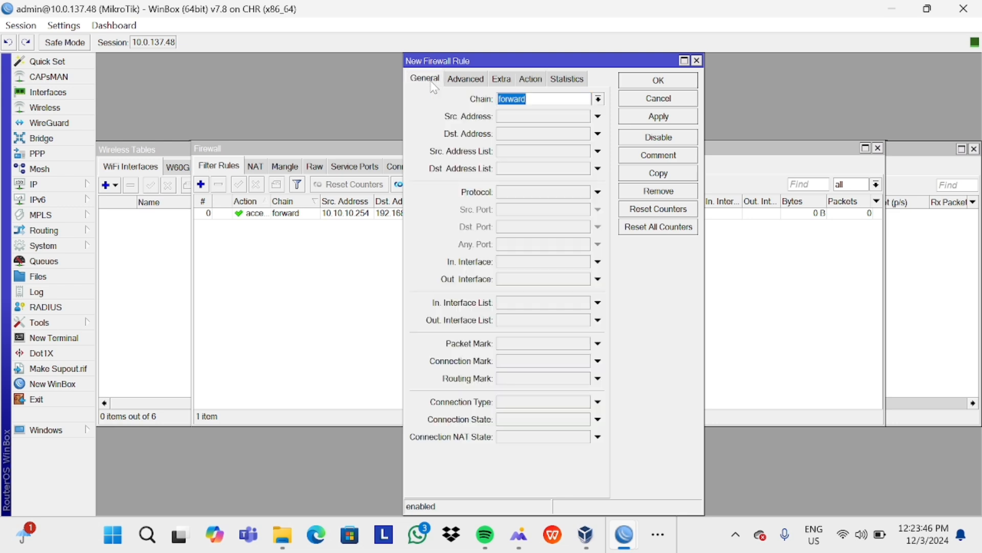
pyautogui.click(529, 121)
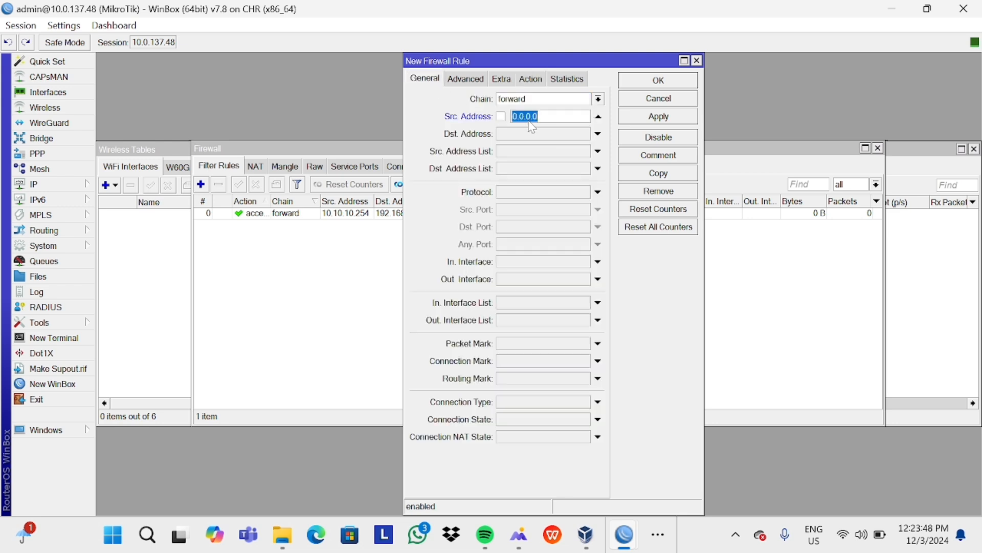
pyautogui.press('BackSpace')
pyautogui.write('30.30.30.254')
pyautogui.click(535, 136)
pyautogui.write('1')
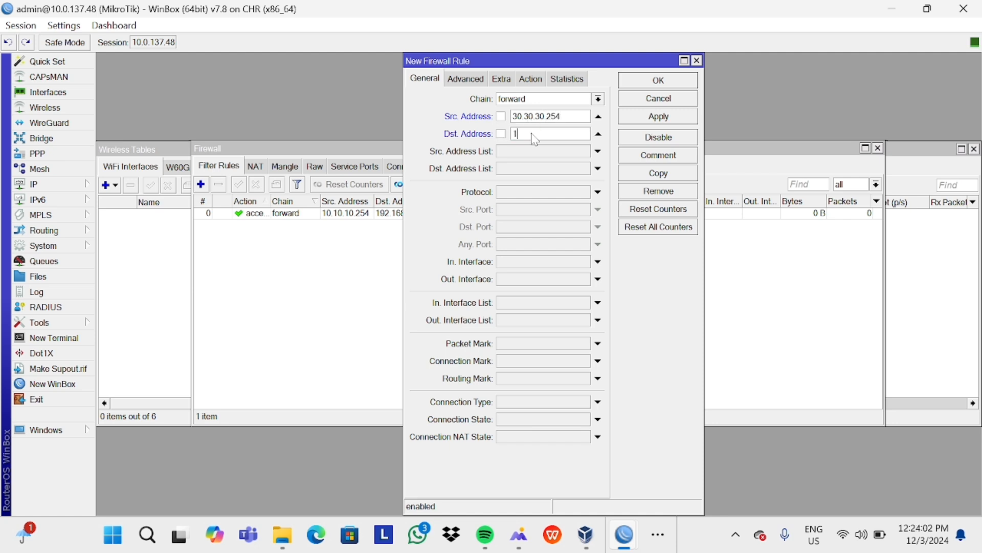
pyautogui.write('92.168.1.2')
# - Match the icmp protocol in the 30.30.30.254 rule, set its action to accept and save it
pyautogui.click(586, 193)
pyautogui.click(585, 193)
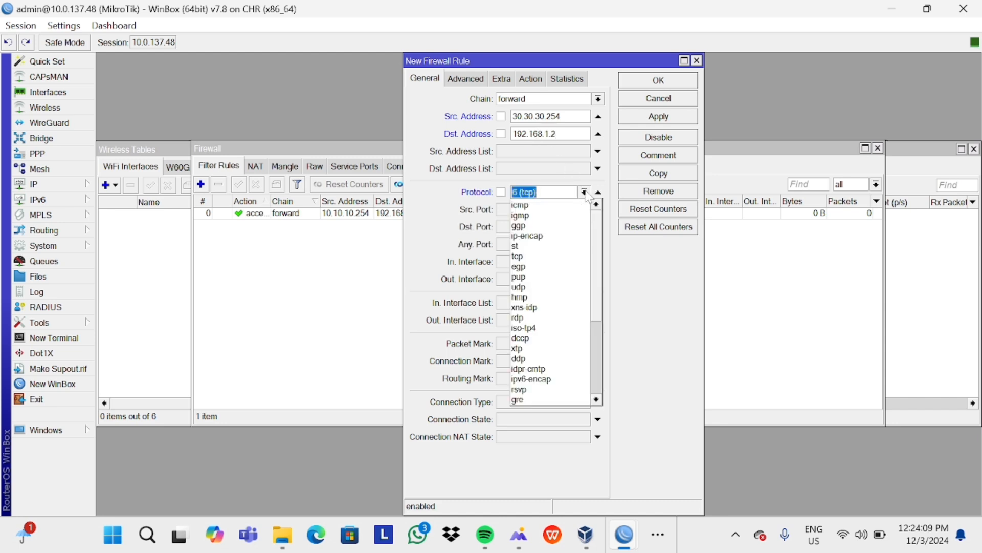
pyautogui.click(533, 206)
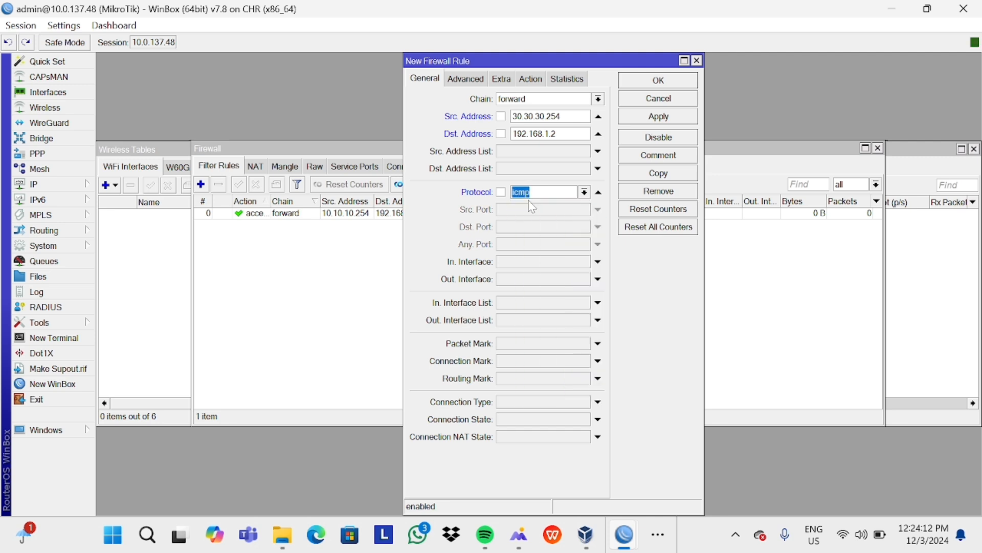
pyautogui.click(530, 78)
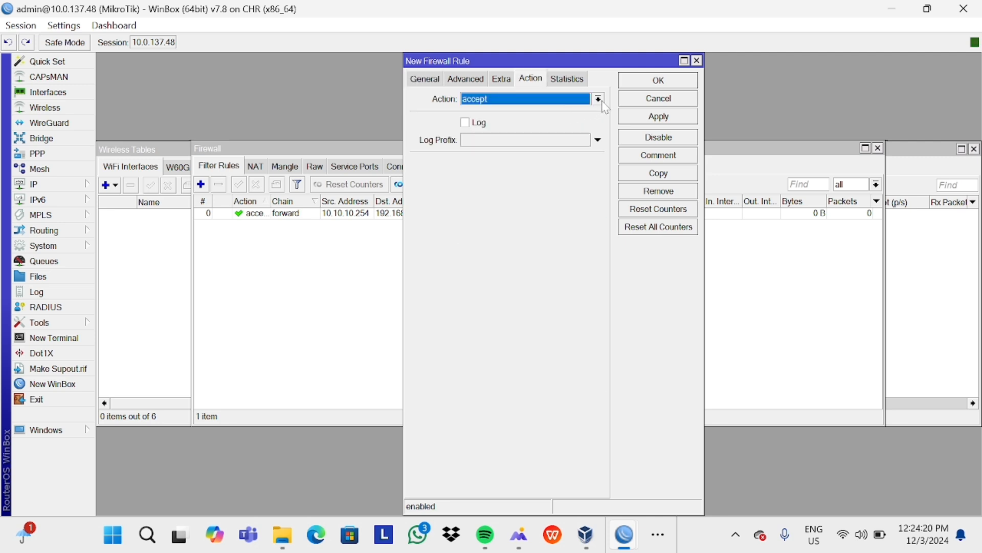
pyautogui.click(599, 99)
pyautogui.click(552, 112)
pyautogui.click(634, 81)
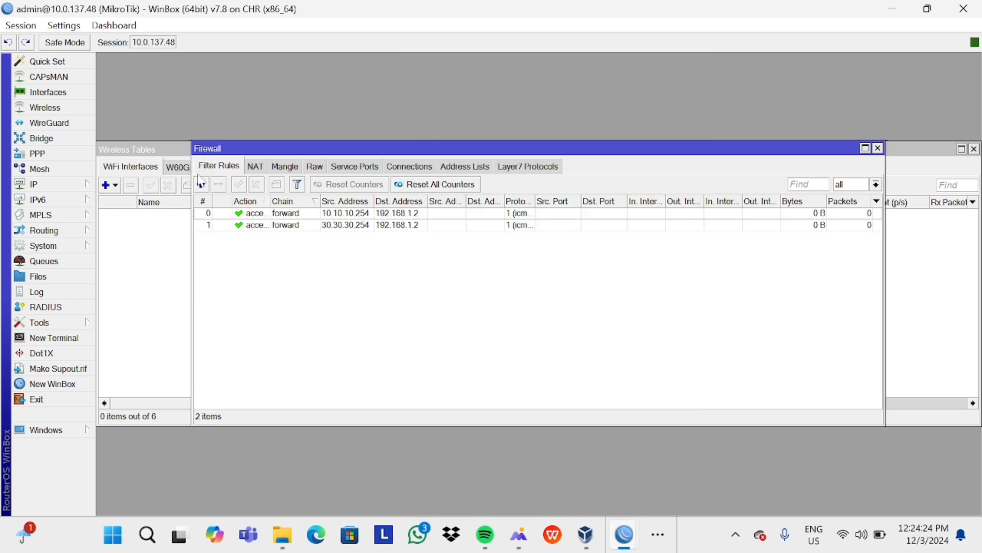
# - Start a third forward filter rule matching the icmp protocol to destination address 192.168.1.2, without a source address
pyautogui.click(202, 185)
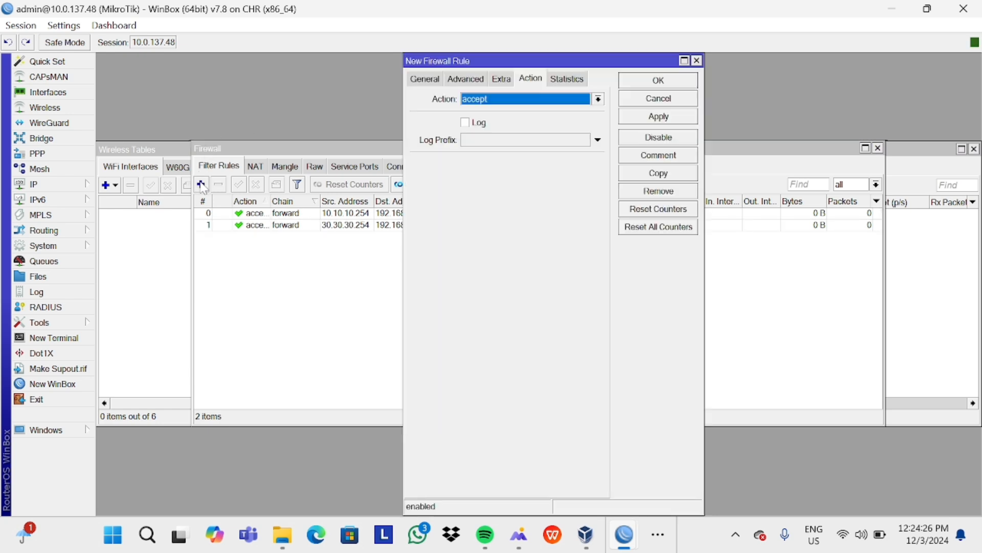
pyautogui.click(433, 81)
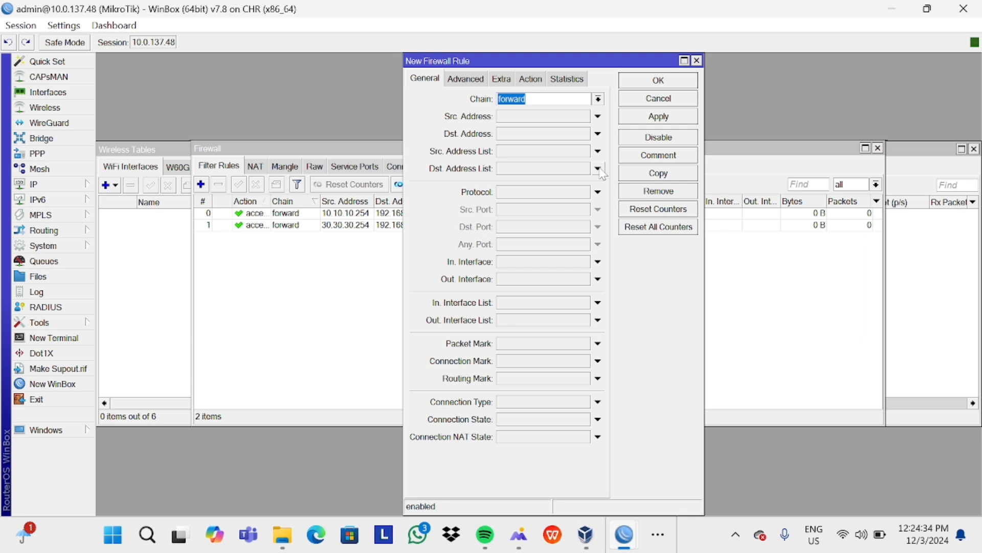
pyautogui.click(544, 156)
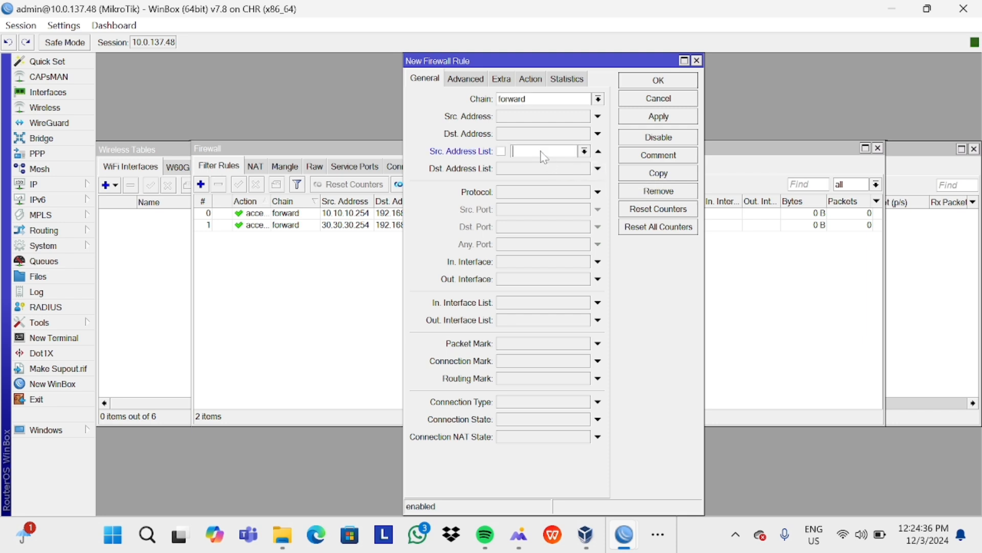
pyautogui.click(535, 135)
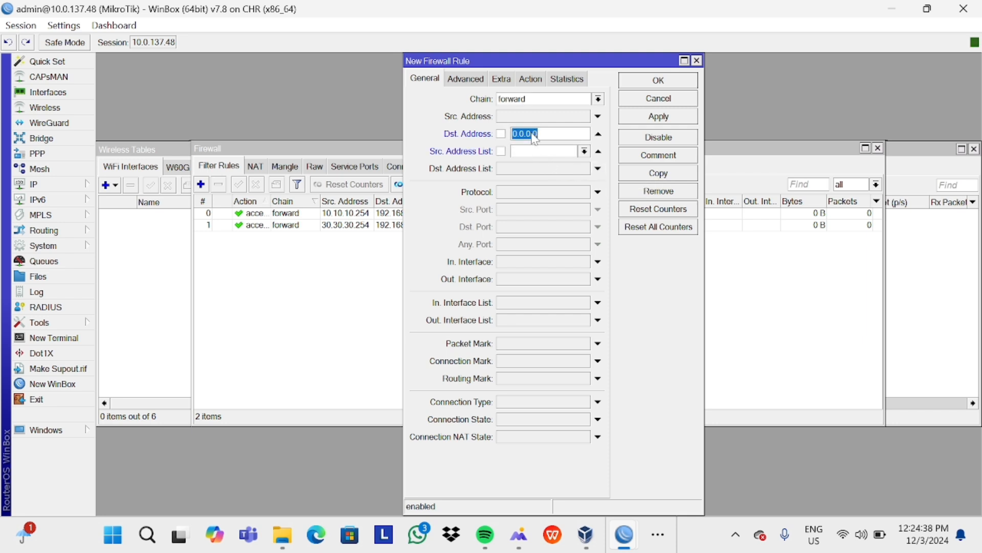
pyautogui.write('192.168')
pyautogui.write('.1.2')
pyautogui.click(598, 192)
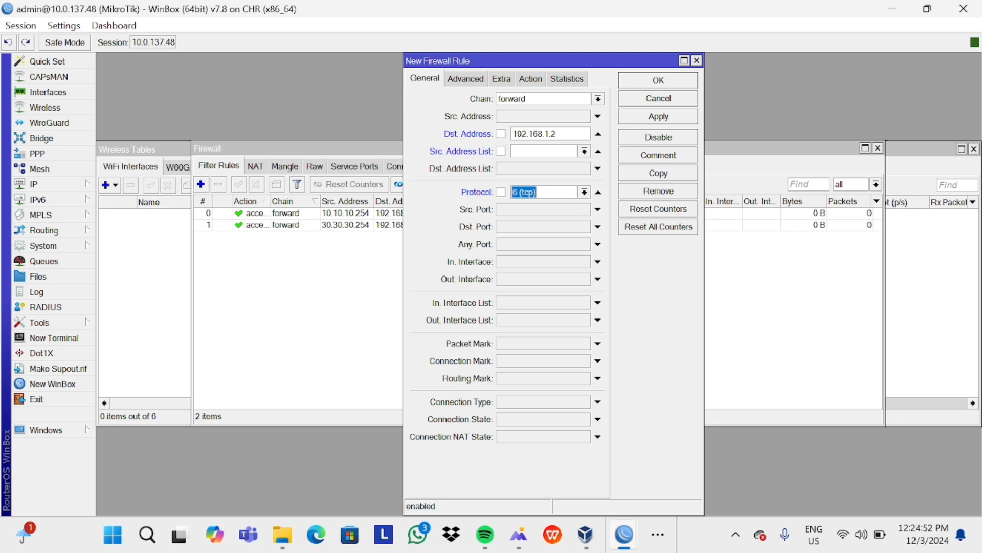
pyautogui.click(584, 192)
pyautogui.click(540, 209)
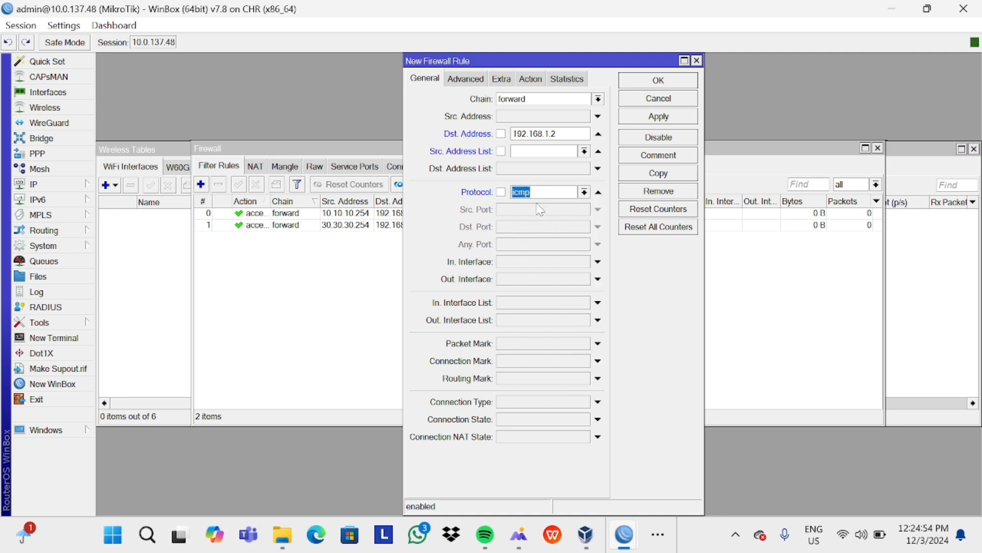
# - Set the third rule's action to drop and save the rule
pyautogui.click(530, 79)
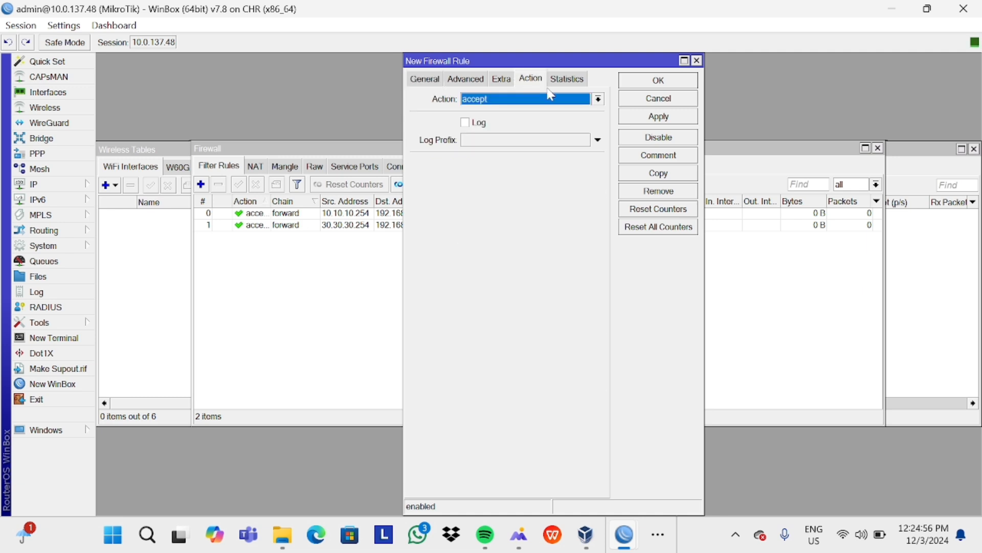
pyautogui.click(598, 98)
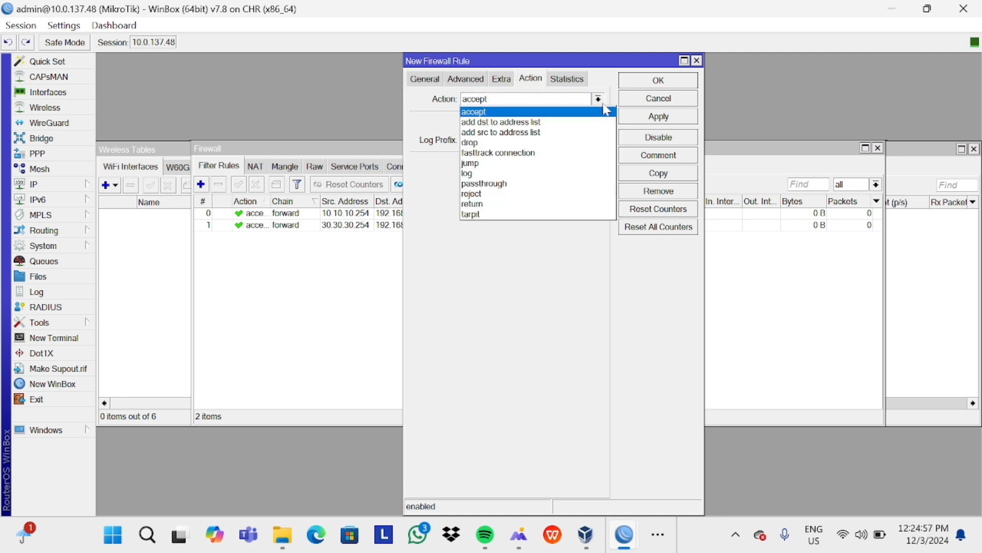
pyautogui.click(525, 144)
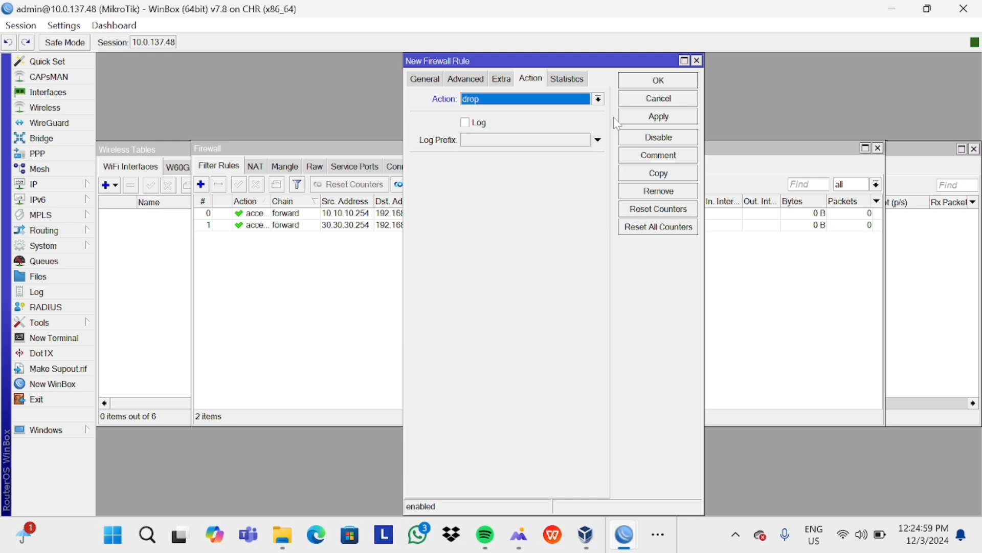
pyautogui.click(648, 117)
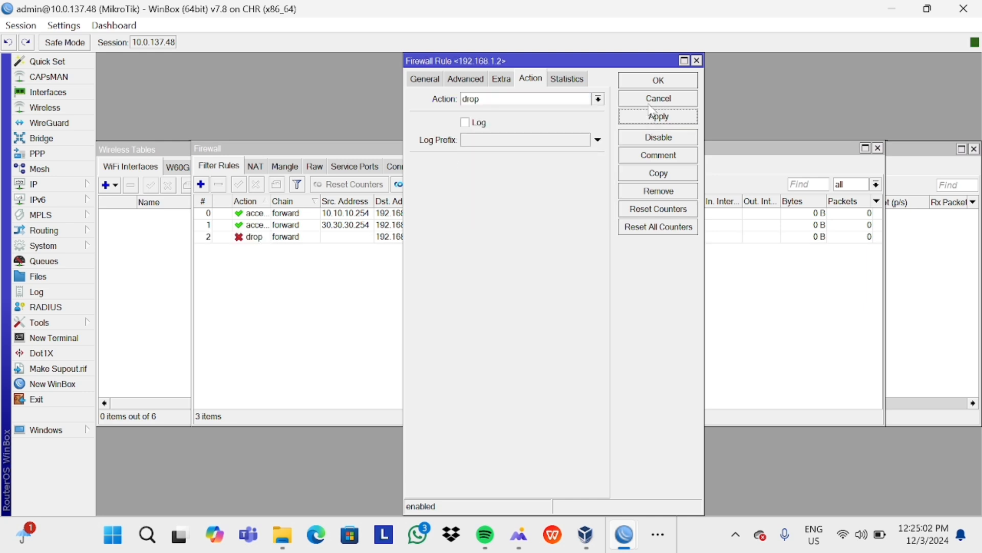
pyautogui.click(662, 81)
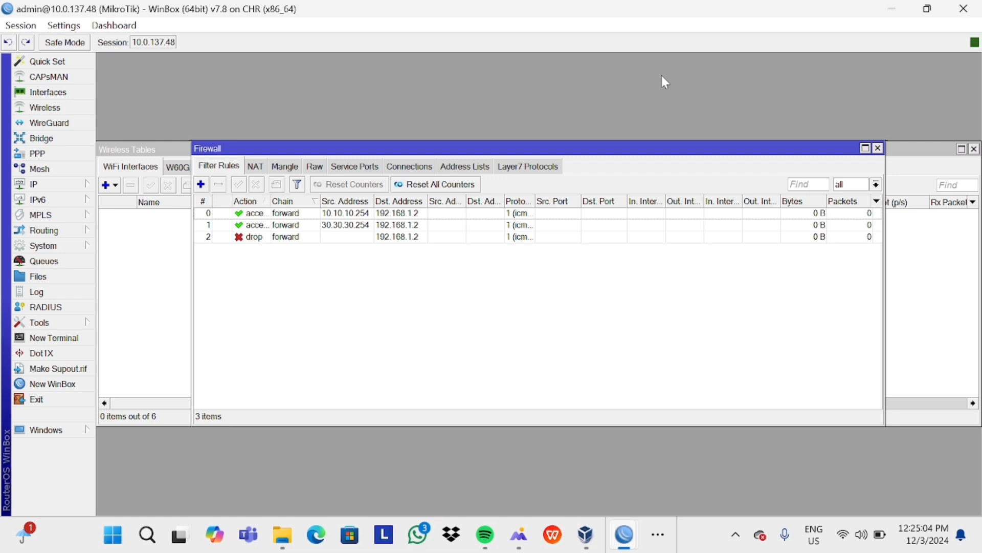
# - Switch to the PNETLab topology in Chrome and ping 192.168.1.2 from PC 1's terminal
pyautogui.click(650, 542)
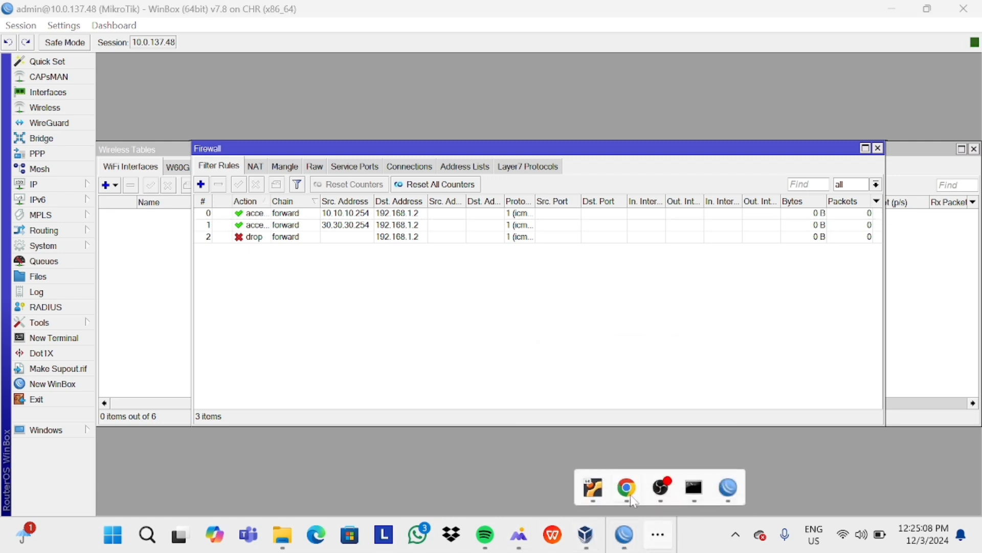
pyautogui.click(631, 498)
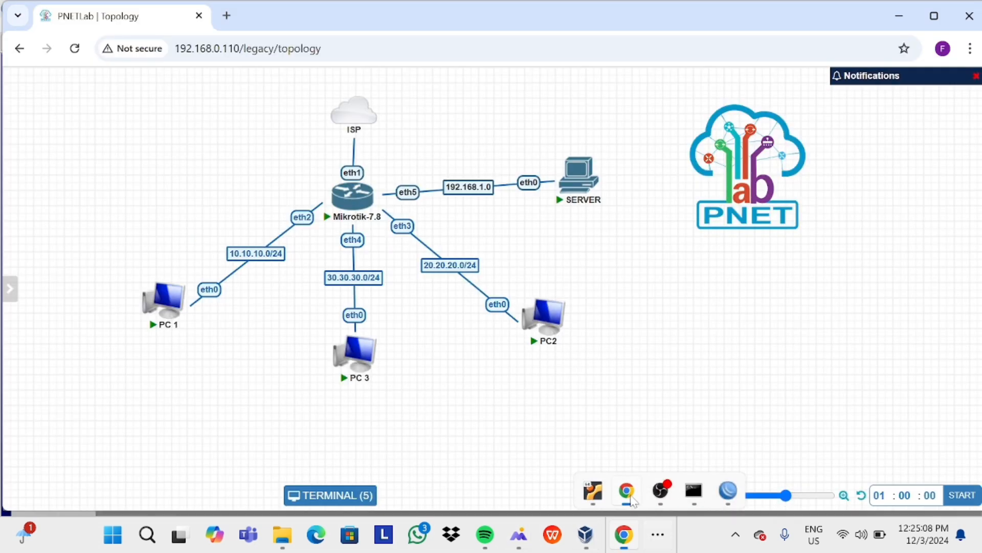
pyautogui.click(164, 301)
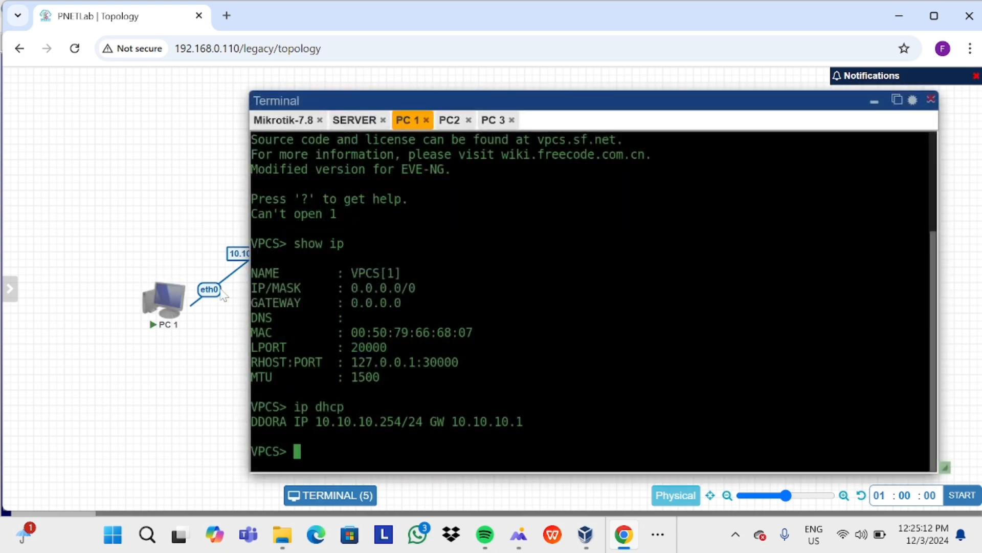
pyautogui.write('ping ')
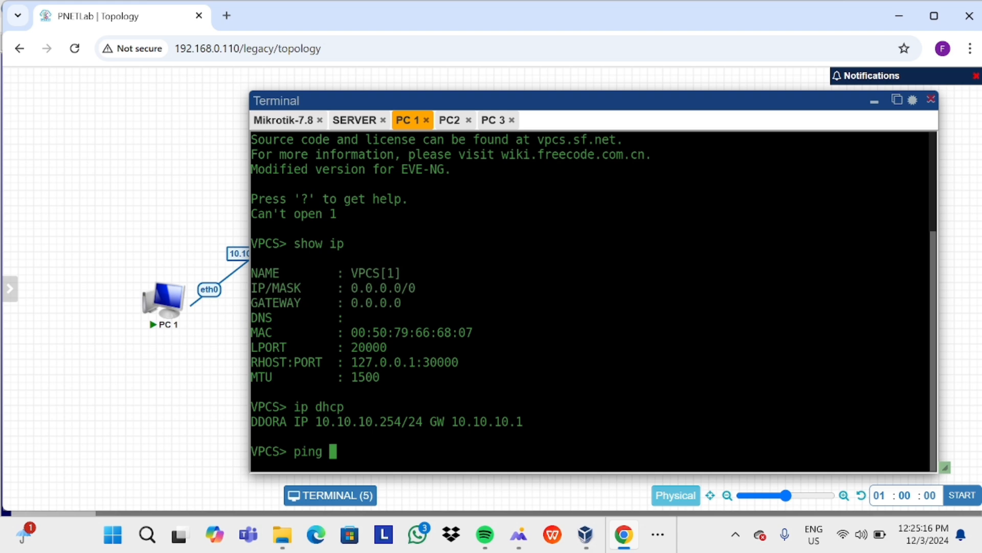
pyautogui.write('192.168.')
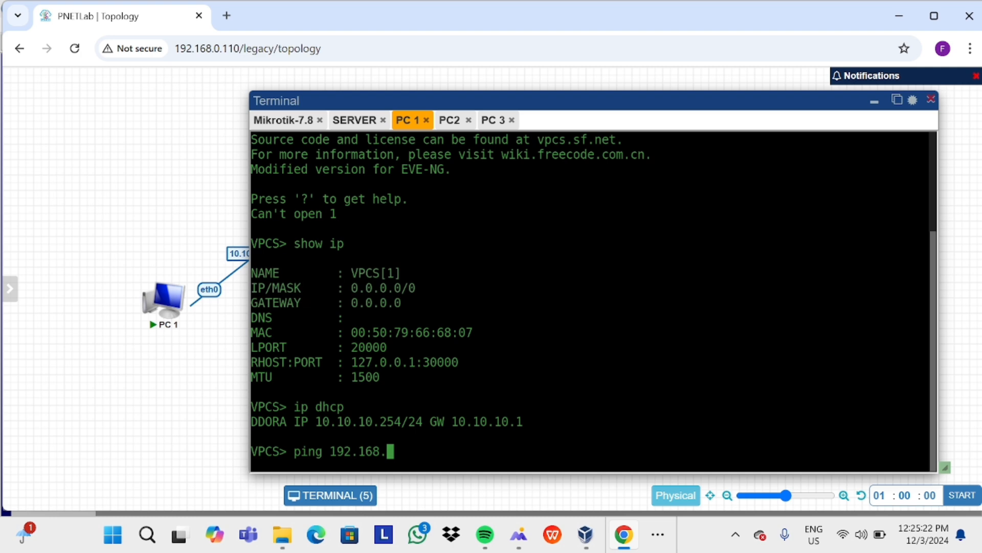
pyautogui.write('1.2')
pyautogui.press('Return')
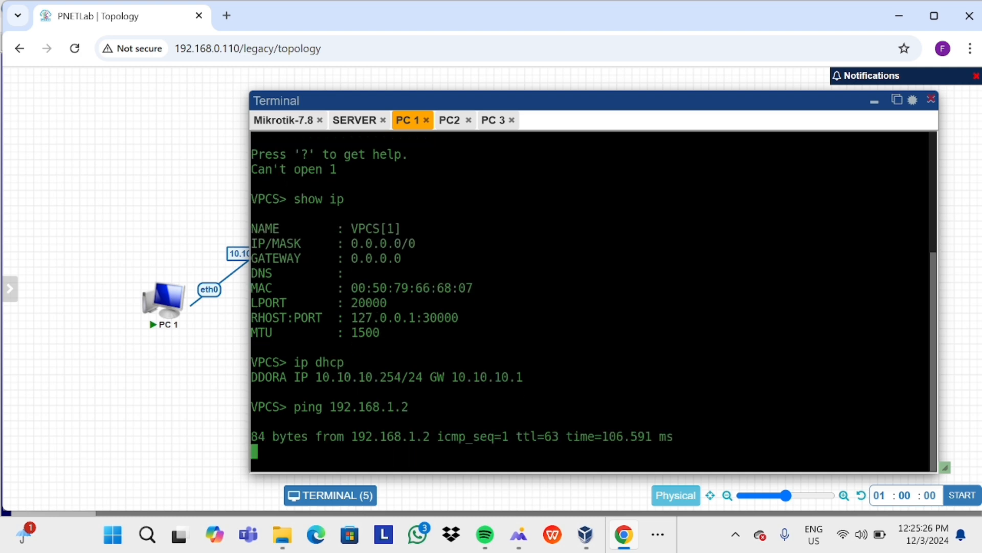
# - Ping the server address 192.168.1.2 from PC2's terminal
pyautogui.click(457, 122)
pyautogui.write('pin')
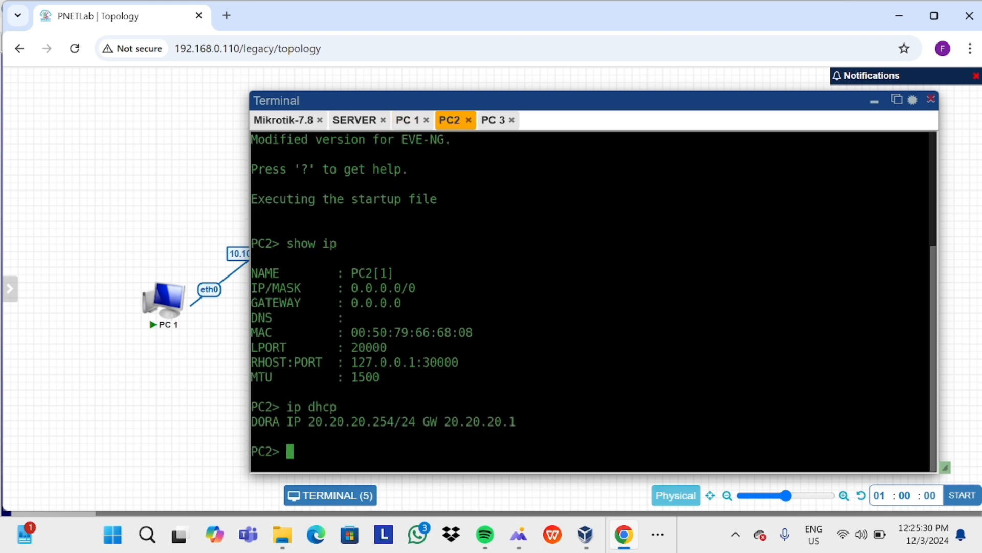
pyautogui.write('g 19')
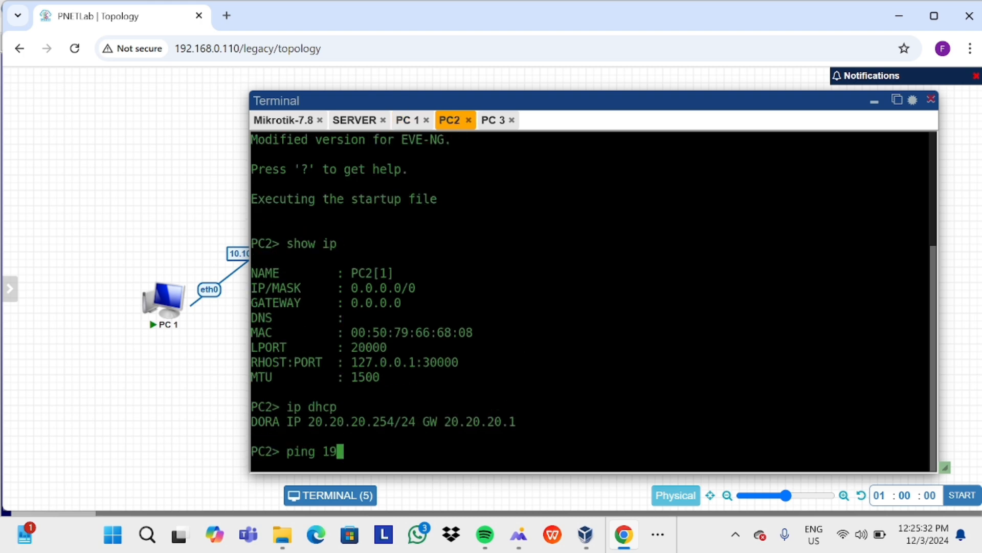
pyautogui.write('2.168.1.2')
pyautogui.press('Return')
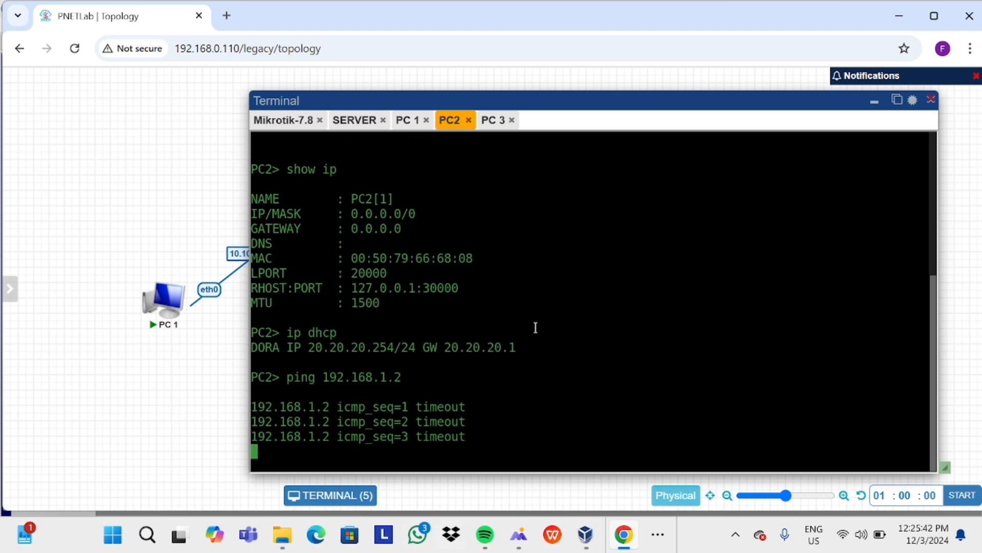
# - Ping the server address 192.168.1.2 from PC 3's terminal
pyautogui.click(492, 122)
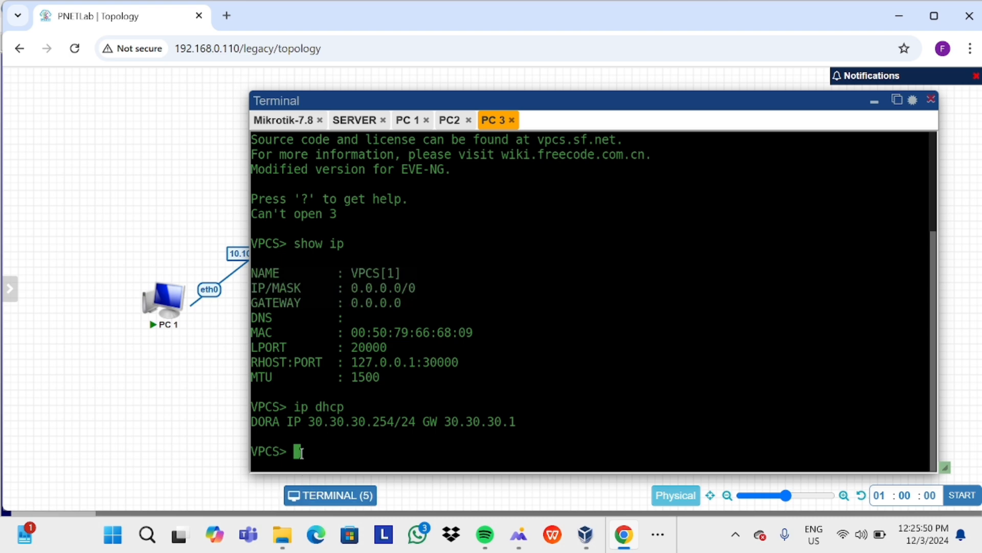
pyautogui.write('ping 192.1')
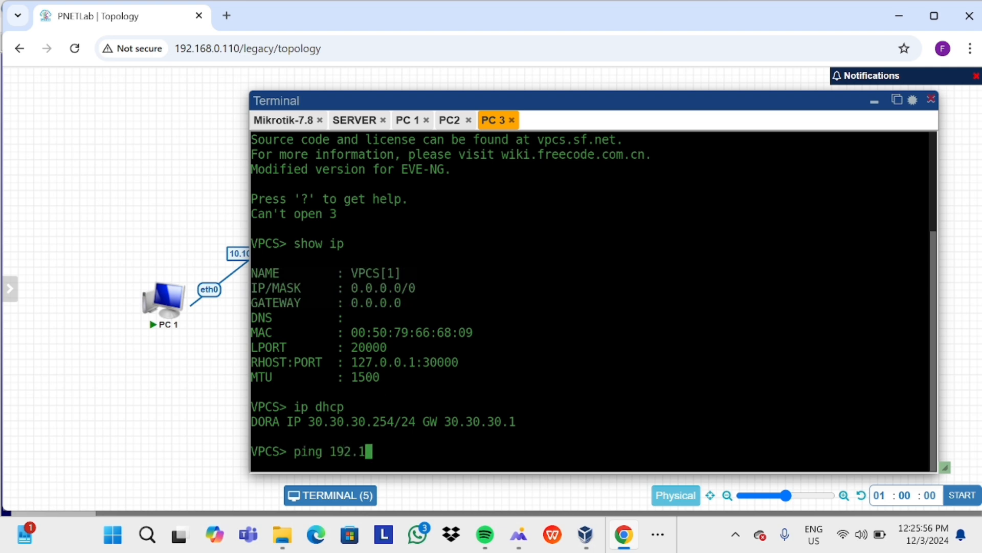
pyautogui.write('68.1.2')
pyautogui.press('Return')
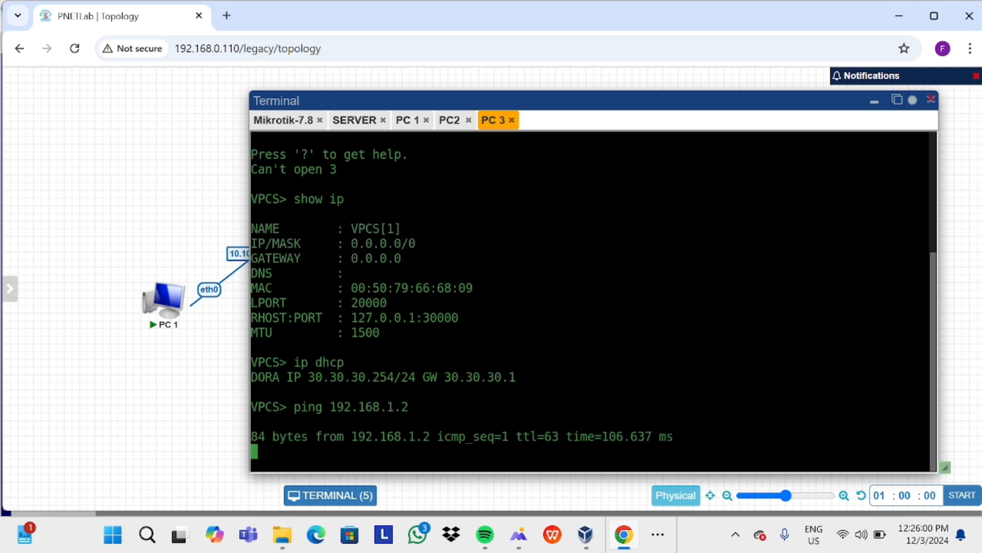
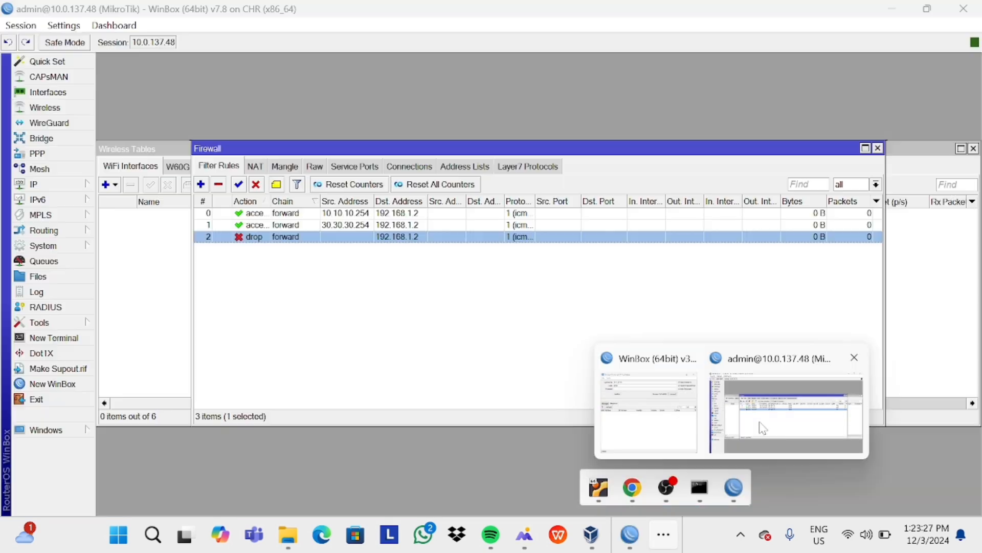
# - Return to the MikroTik session in WinBox and disable all three forward filter rules
pyautogui.click(790, 409)
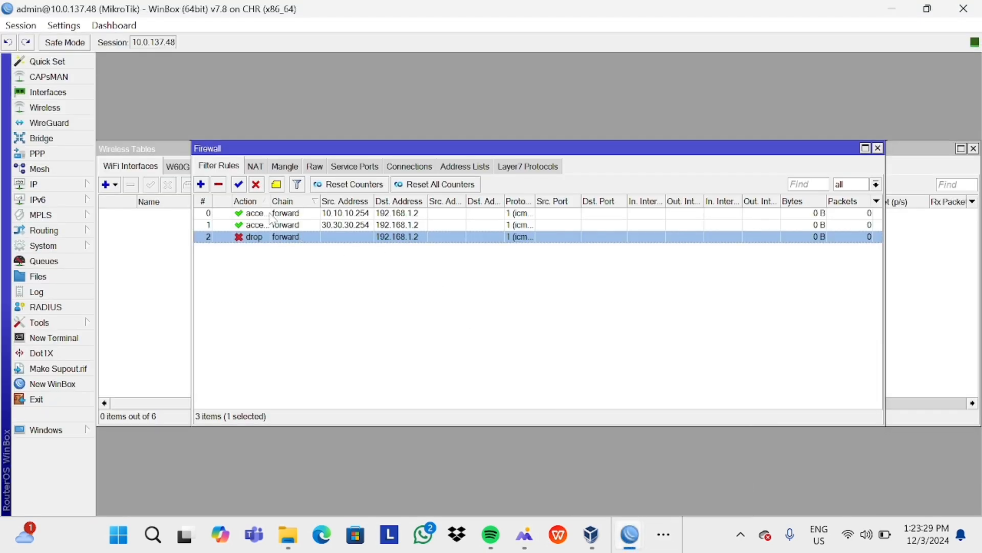
pyautogui.click(273, 214)
pyautogui.click(256, 184)
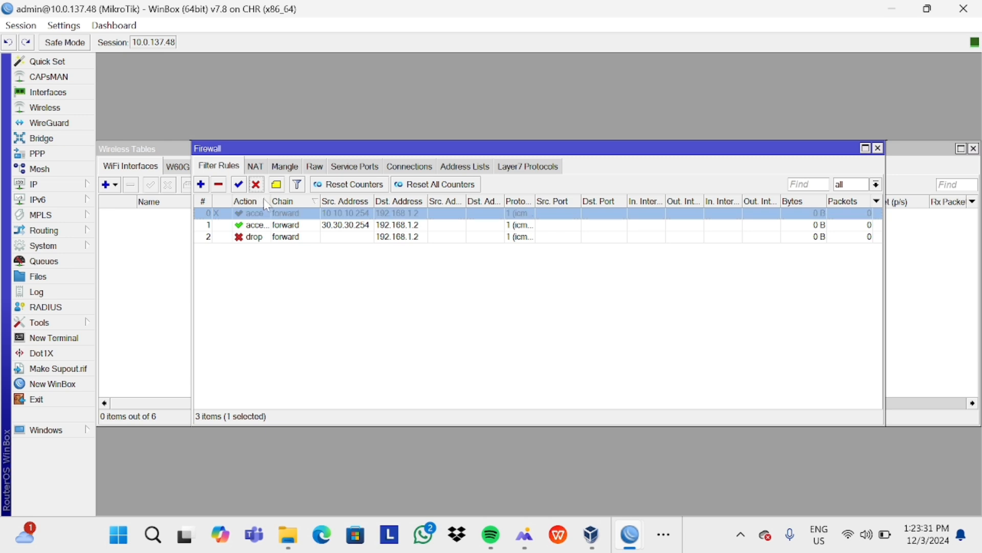
pyautogui.click(271, 225)
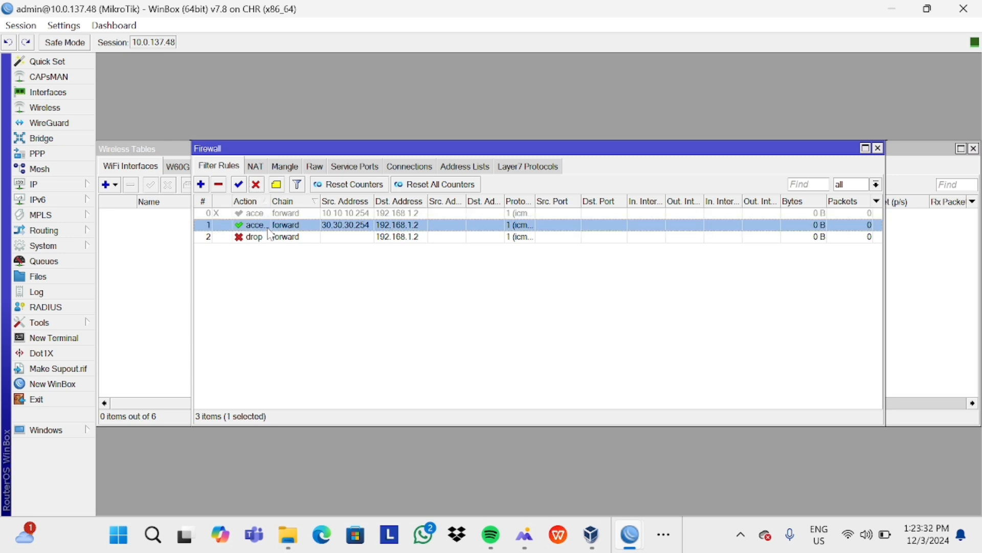
pyautogui.click(256, 185)
pyautogui.click(266, 238)
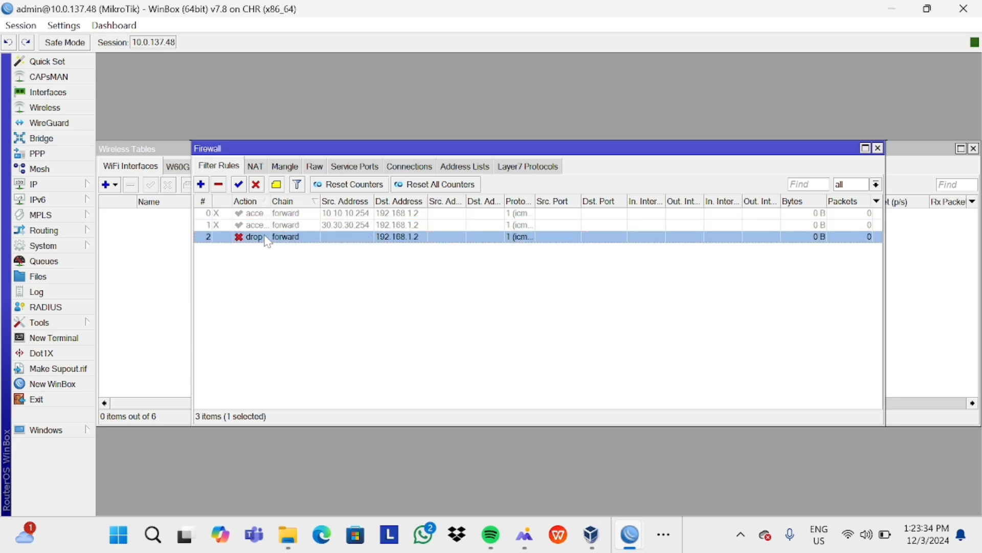
pyautogui.click(257, 184)
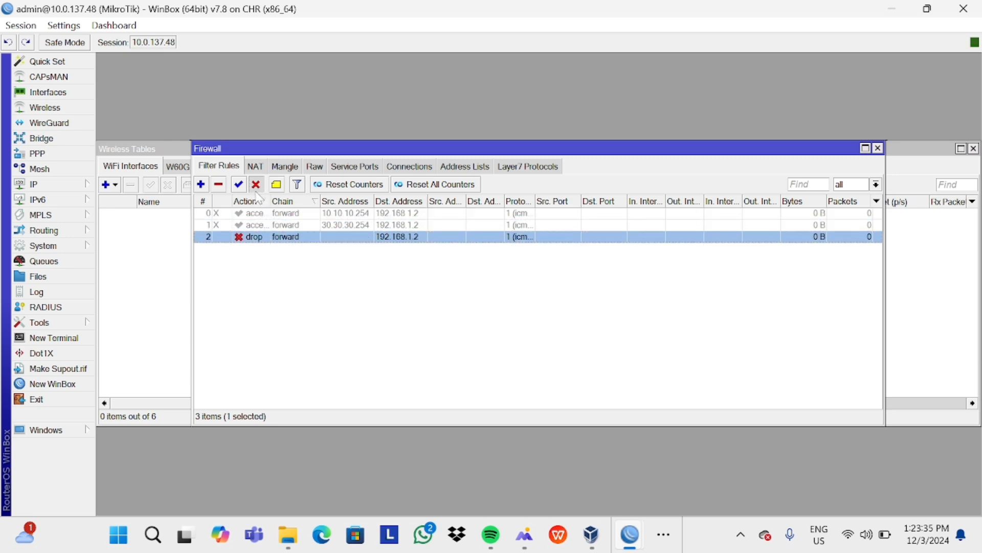
# - Start a new output-chain filter rule matching the icmp protocol to destination address 10.10.10.254
pyautogui.click(201, 184)
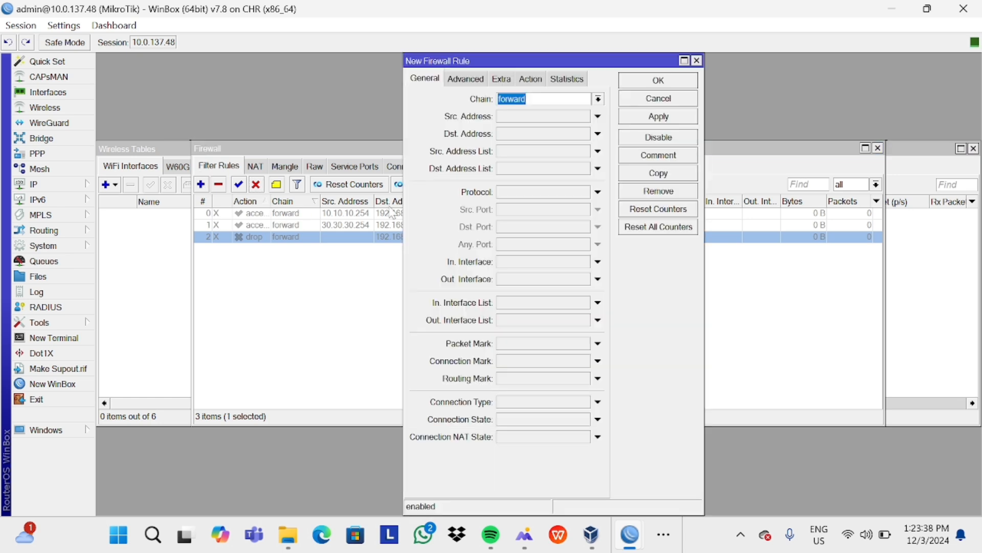
pyautogui.click(530, 133)
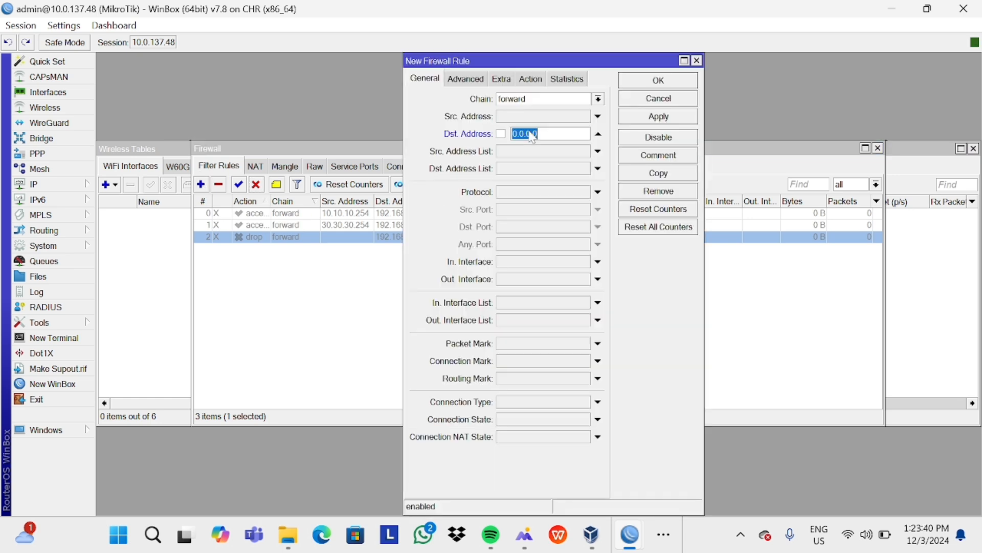
pyautogui.click(598, 99)
pyautogui.click(563, 132)
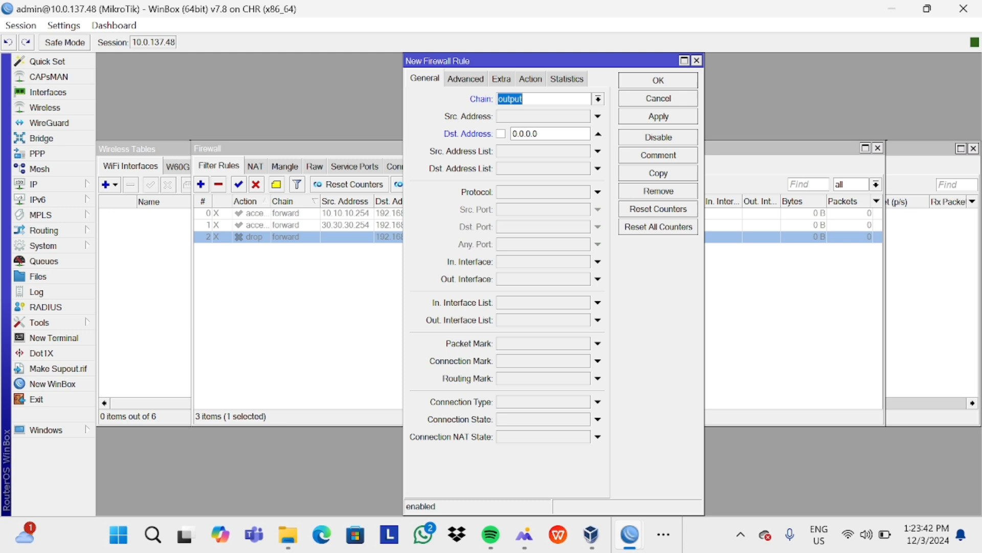
pyautogui.click(545, 151)
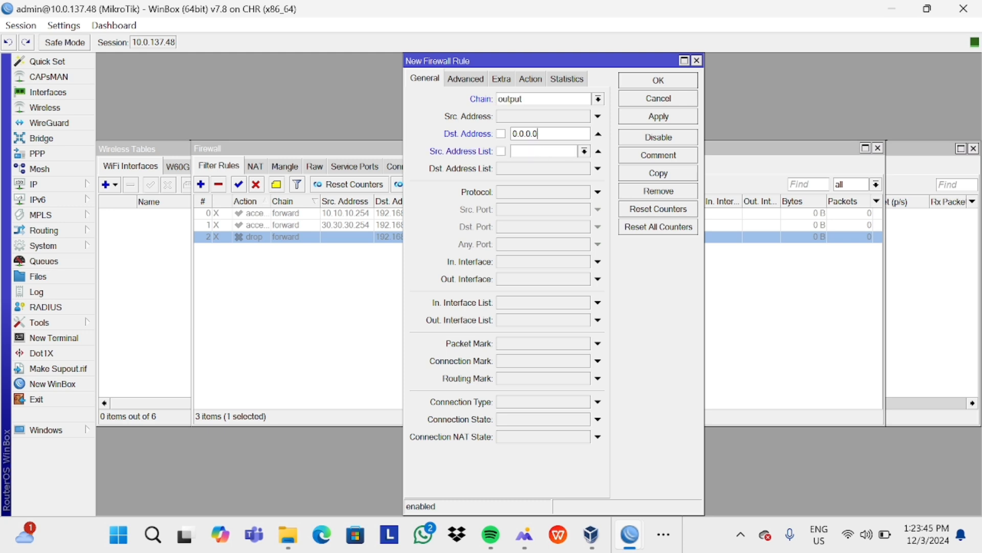
pyautogui.click(586, 153)
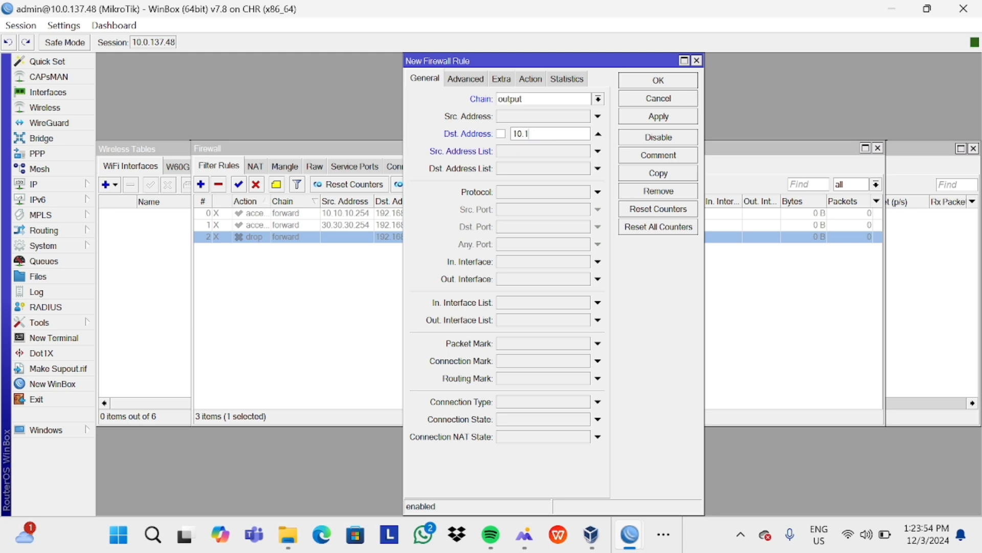
pyautogui.write('0.10.254')
pyautogui.click(598, 192)
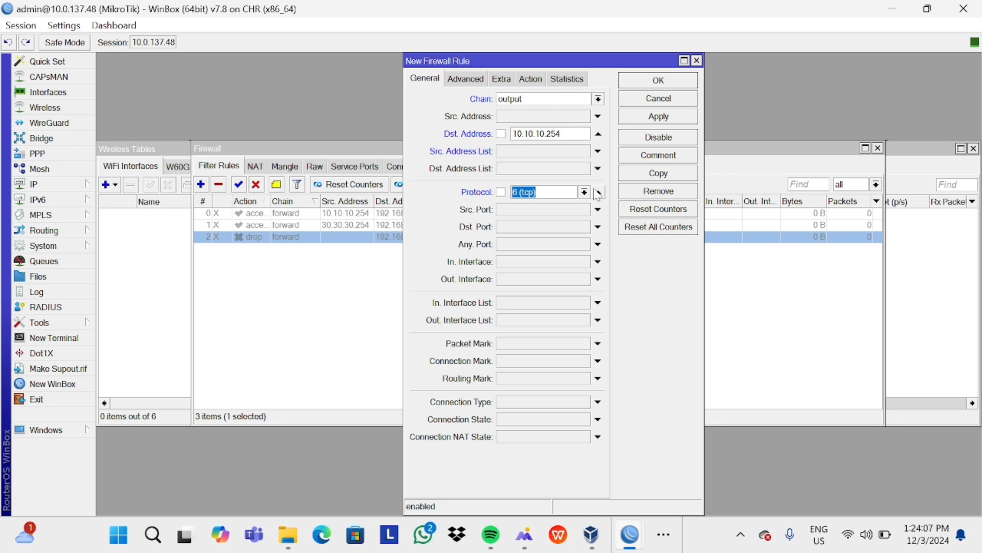
pyautogui.click(583, 194)
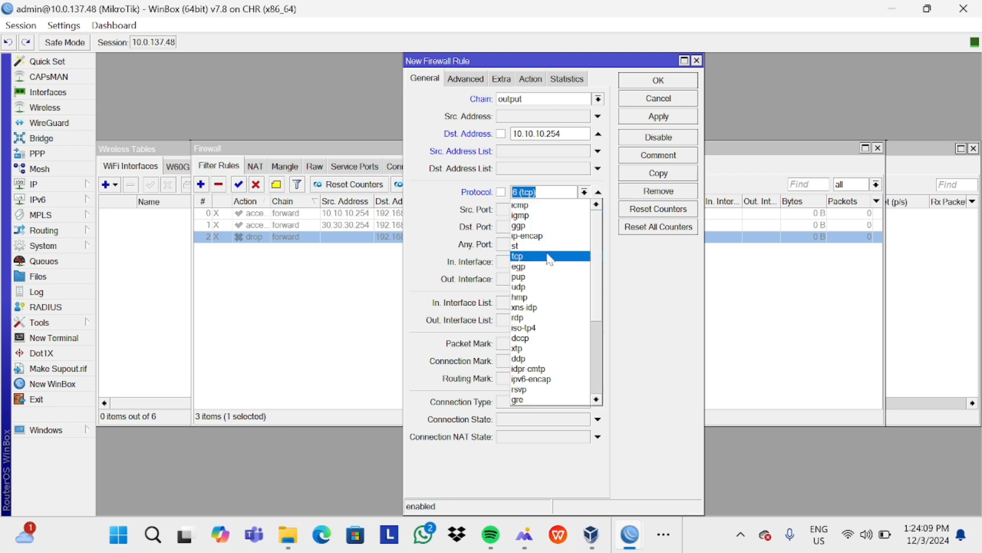
pyautogui.click(521, 205)
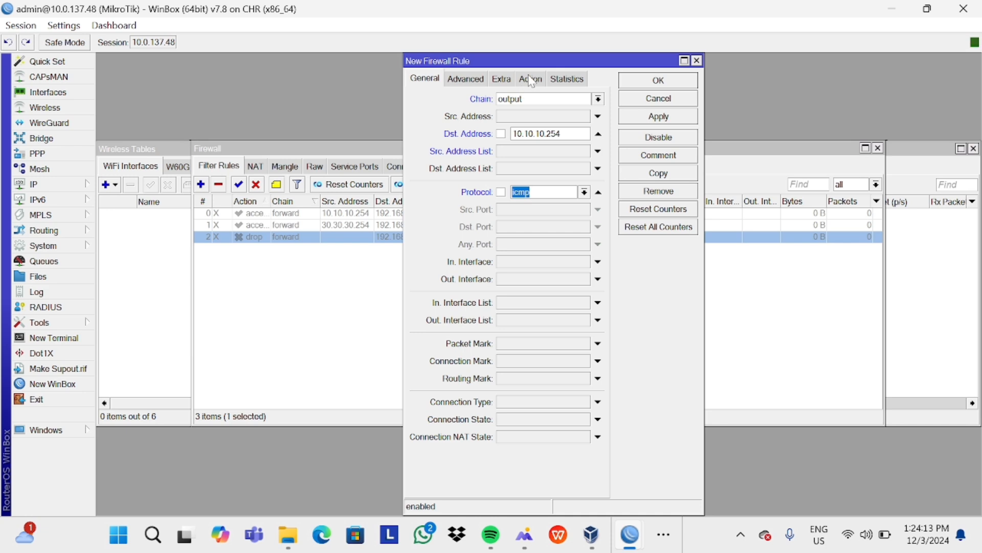
# - Set the action of the 10.10.10.254 output rule to drop and save the rule
pyautogui.click(531, 80)
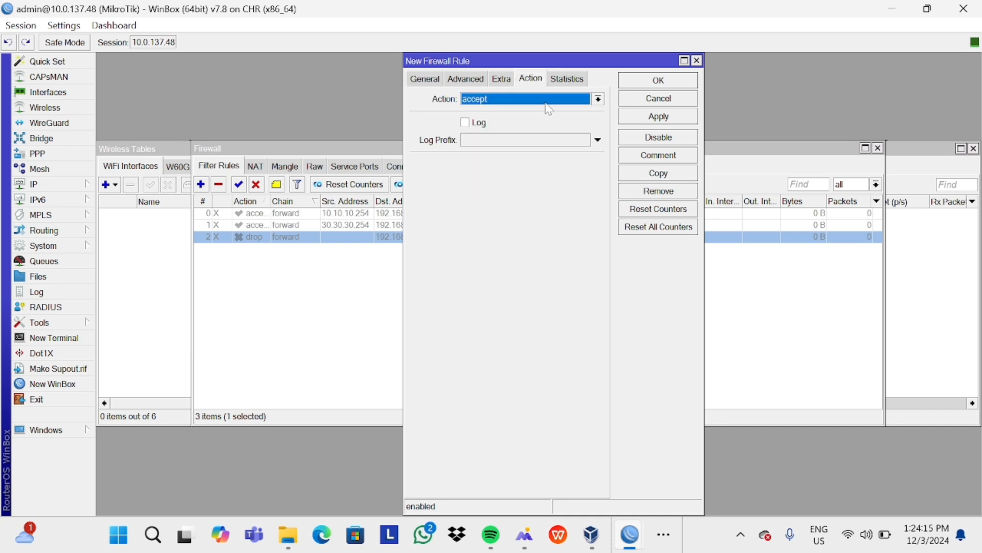
pyautogui.click(599, 99)
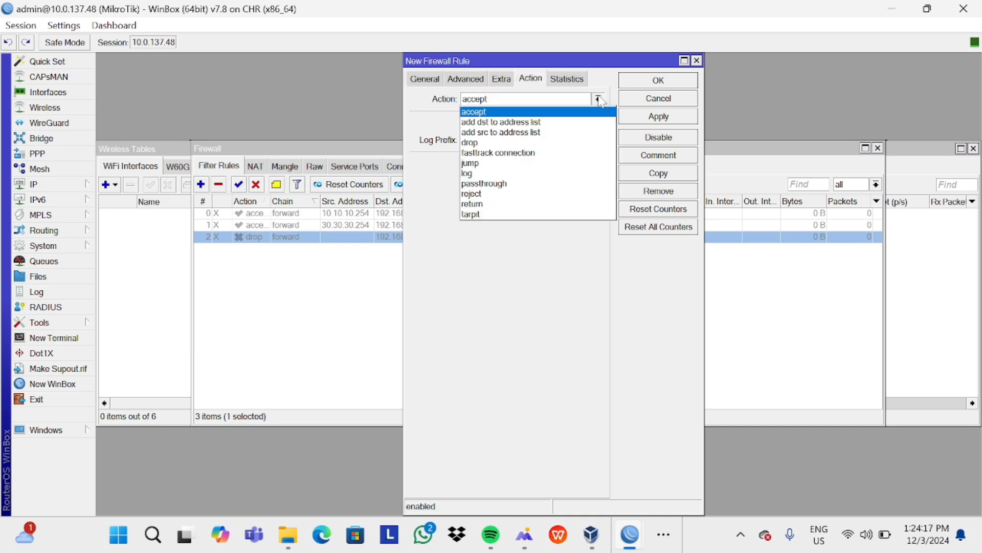
pyautogui.click(550, 143)
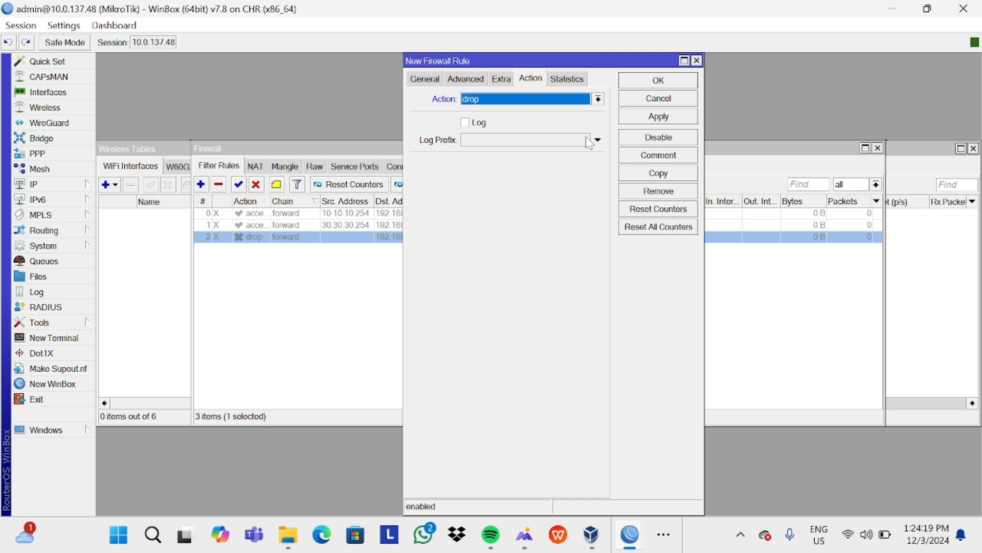
pyautogui.click(635, 119)
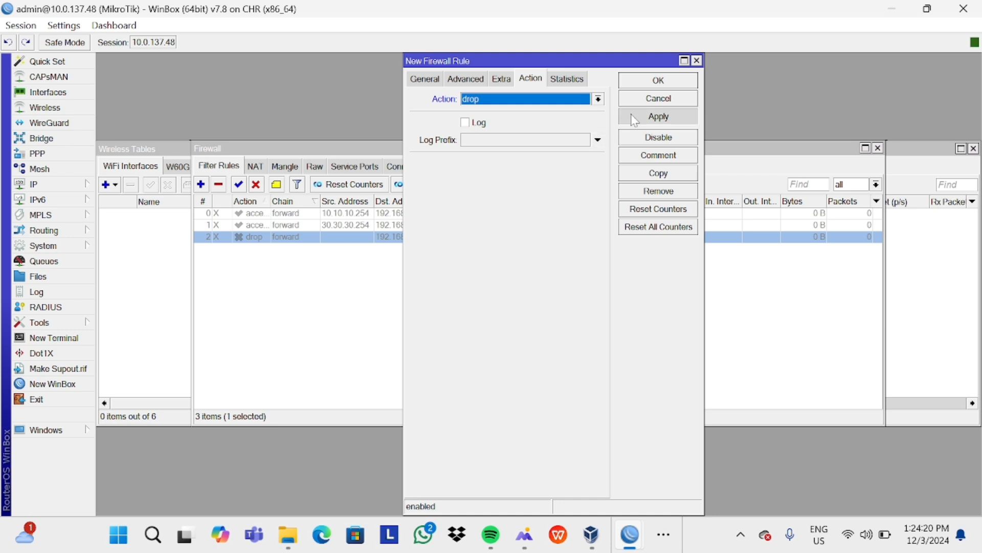
pyautogui.click(637, 82)
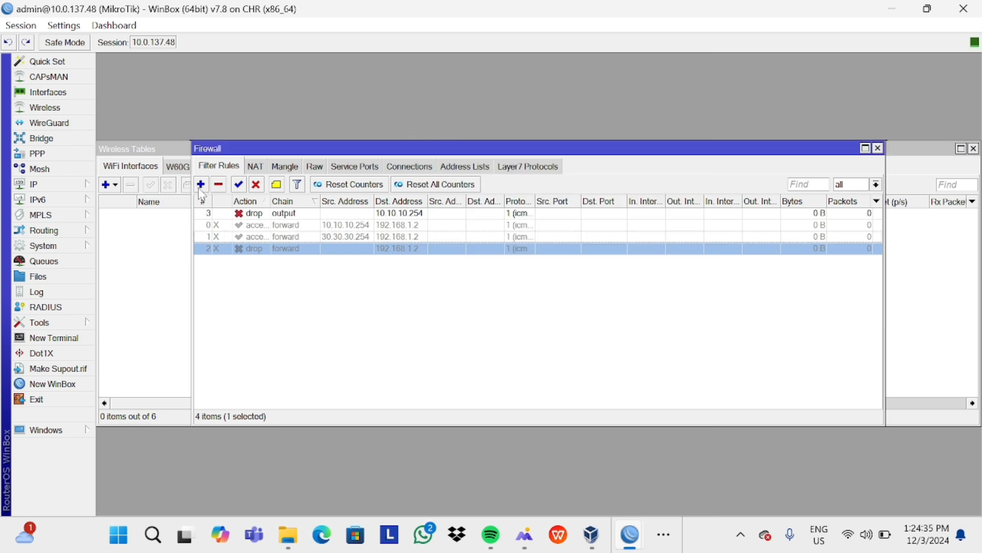
# - Start a new output-chain filter rule matching the icmp protocol to destination address 30.30.30.254
pyautogui.click(201, 190)
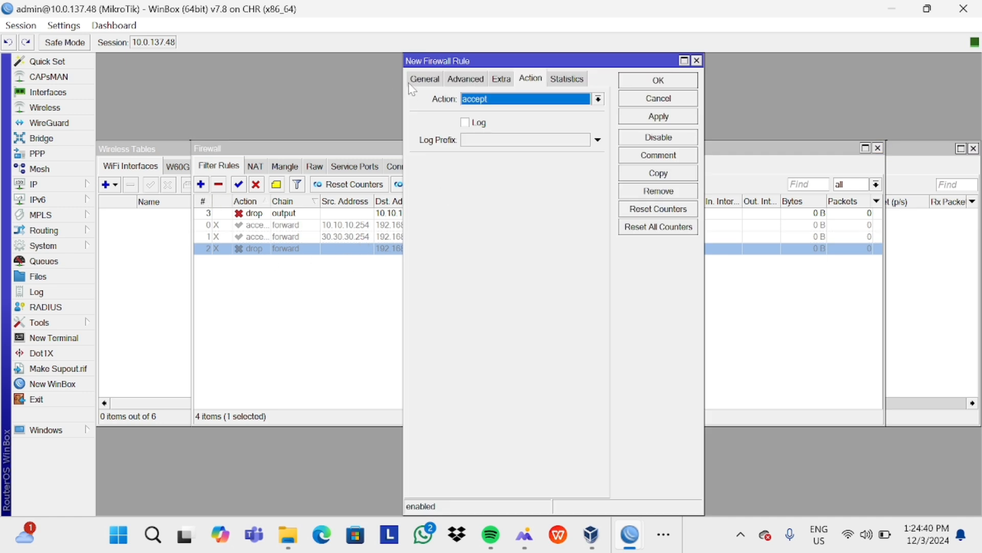
pyautogui.click(431, 79)
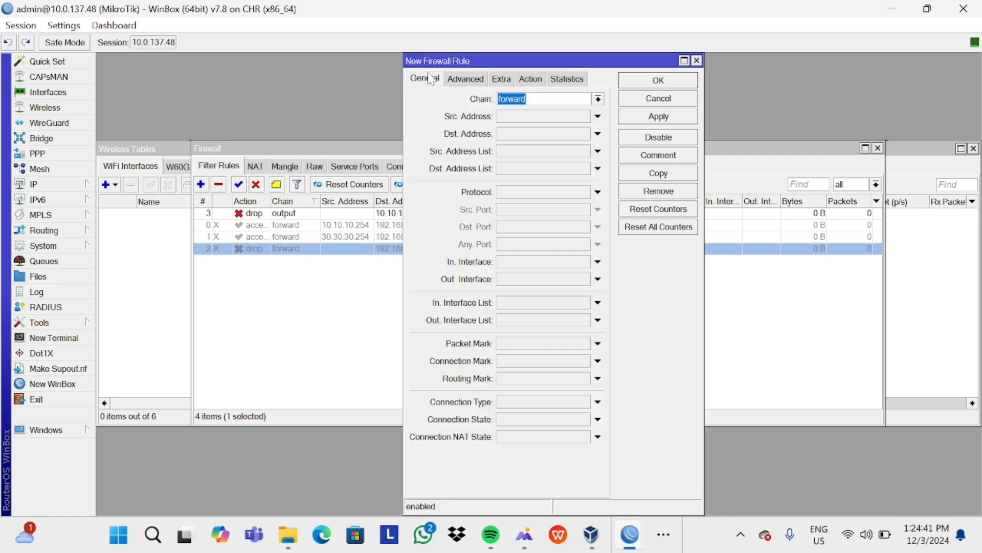
pyautogui.click(598, 100)
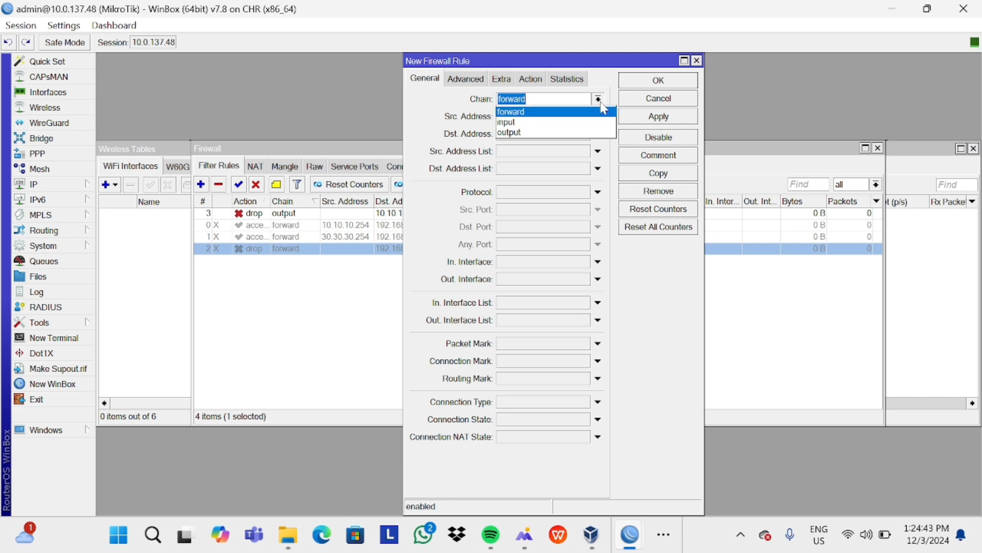
pyautogui.click(524, 137)
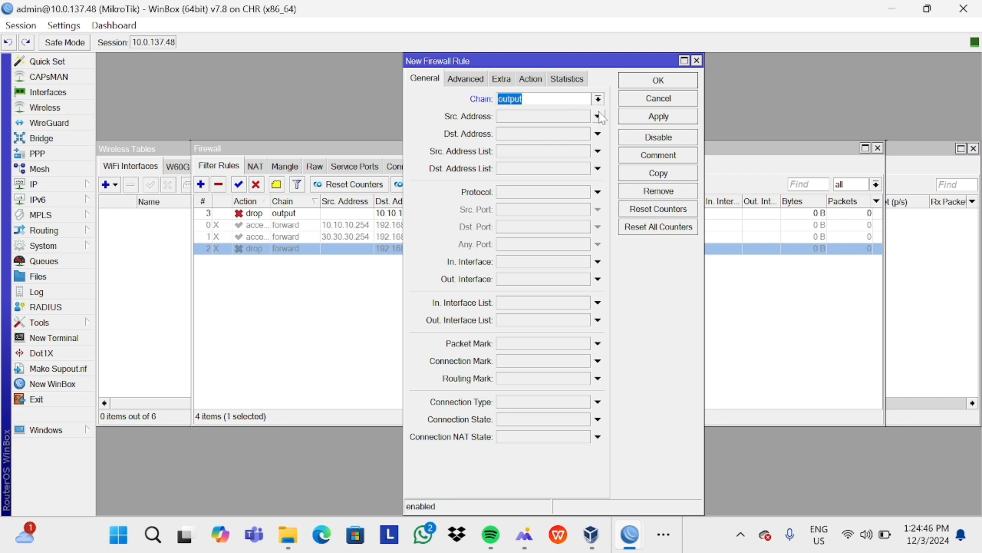
pyautogui.click(573, 134)
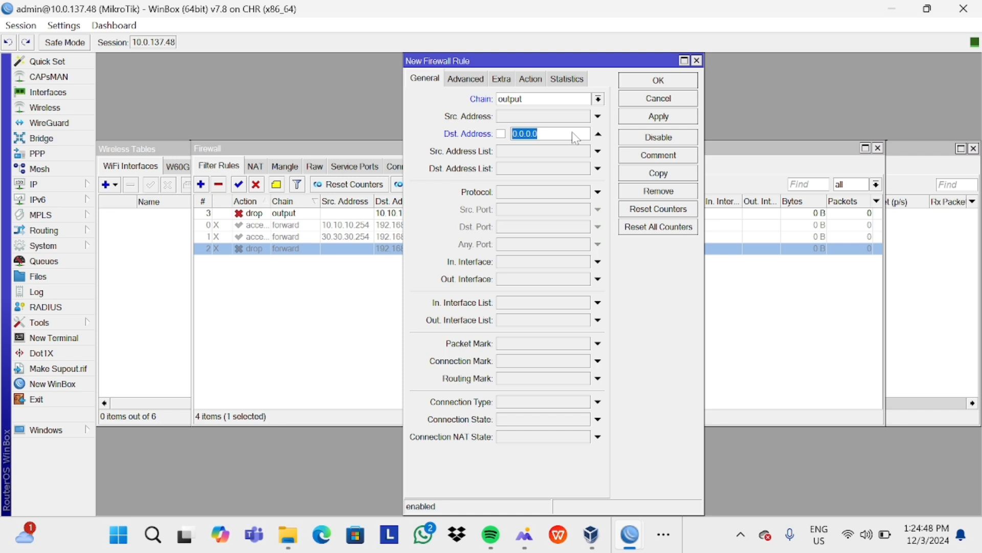
pyautogui.write('30.30.3')
pyautogui.click(598, 151)
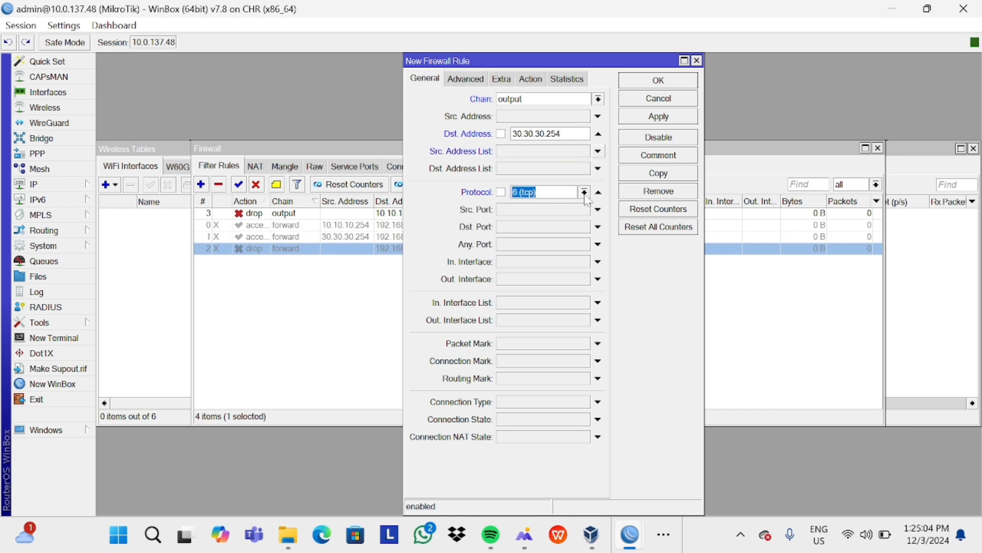
pyautogui.click(584, 193)
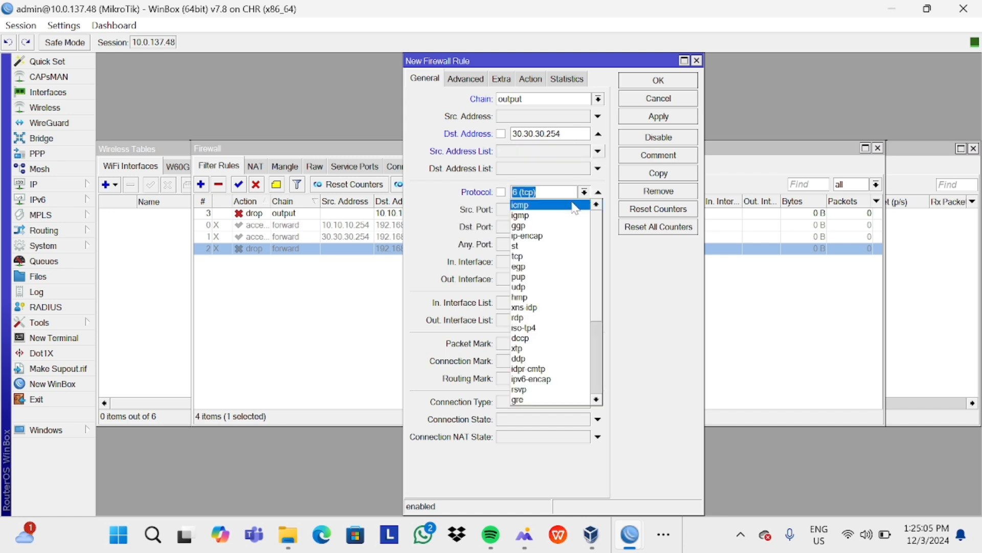
pyautogui.click(575, 205)
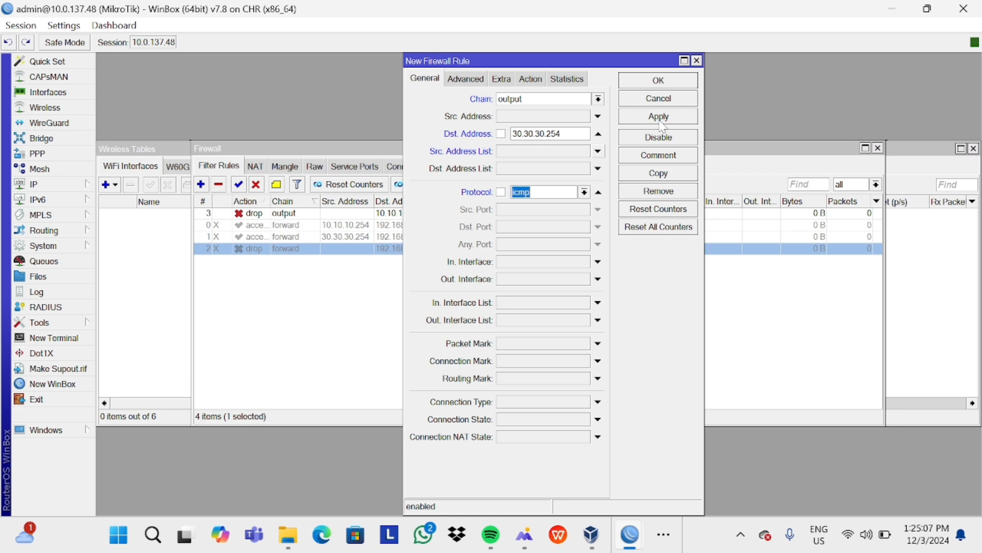
# - Set the action of the 30.30.30.254 output rule to drop and save the rule
pyautogui.click(537, 84)
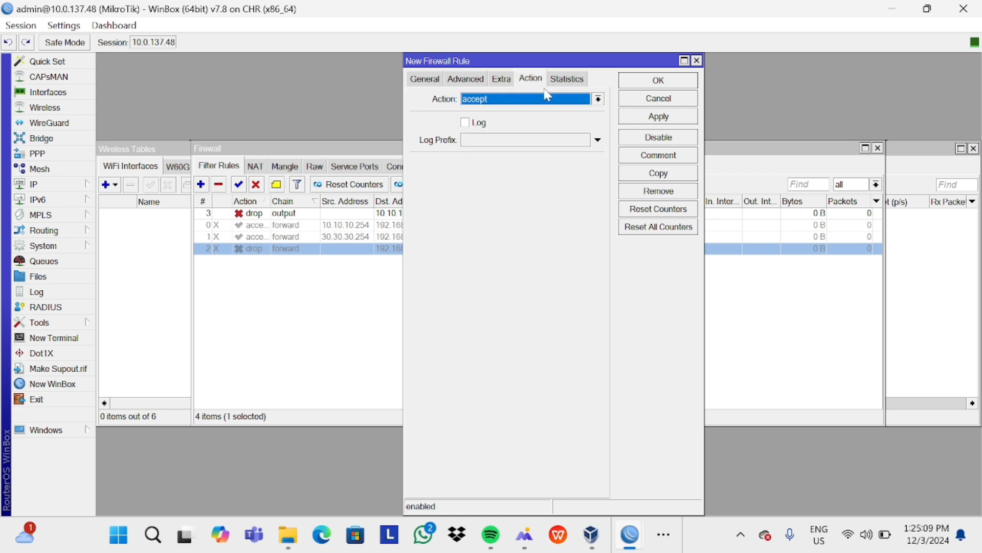
pyautogui.click(598, 98)
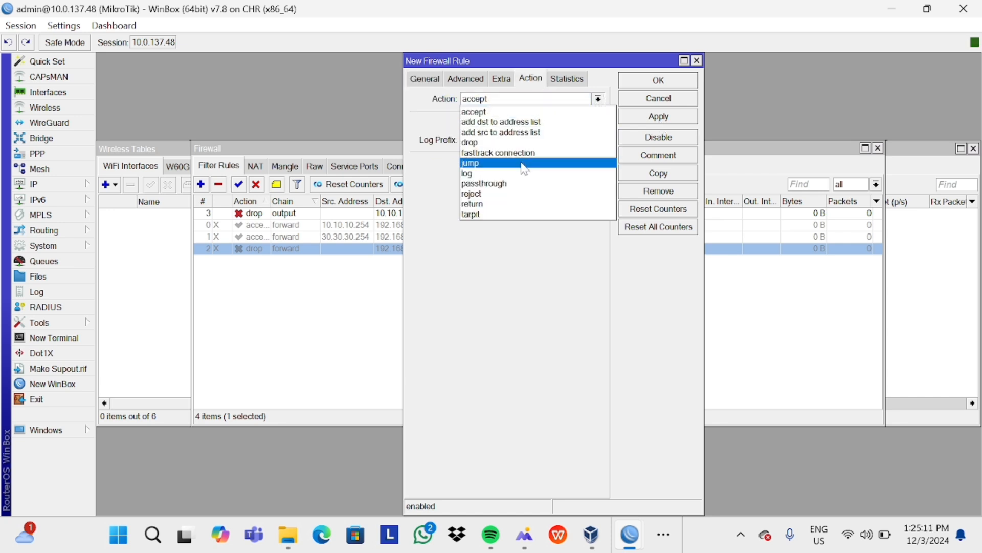
pyautogui.click(514, 143)
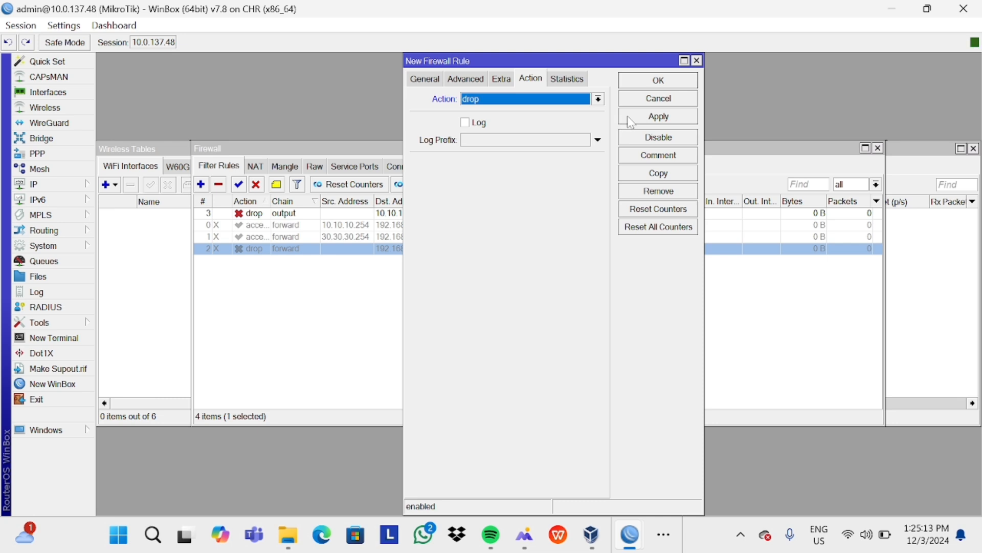
pyautogui.click(631, 119)
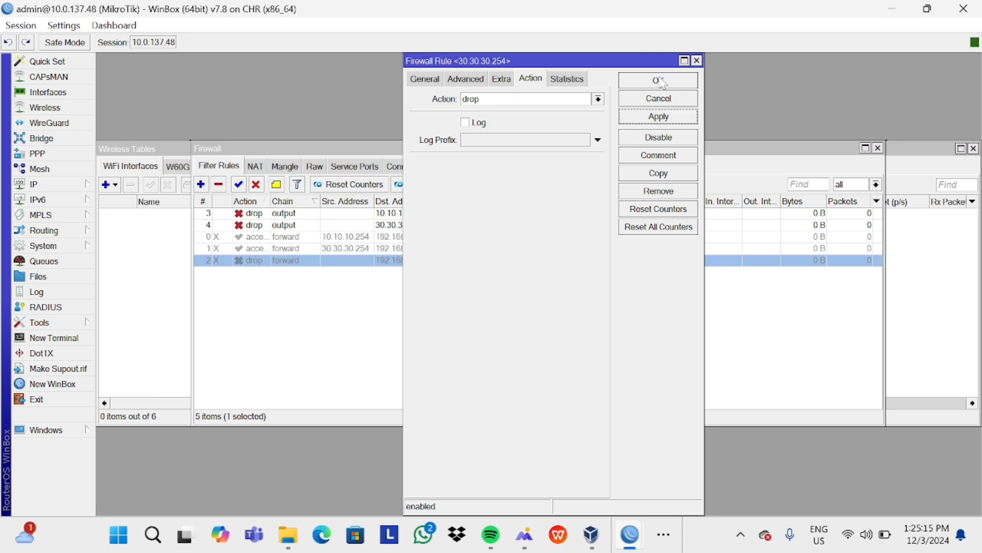
pyautogui.click(659, 80)
# - Add an output-chain filter rule that accepts the icmp protocol to any destination, and save it
pyautogui.click(201, 184)
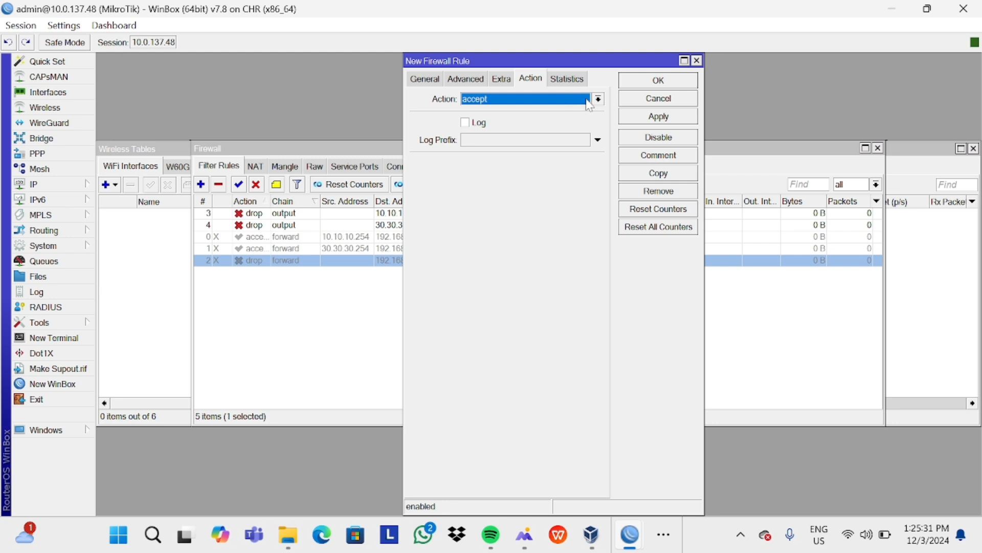
pyautogui.click(428, 80)
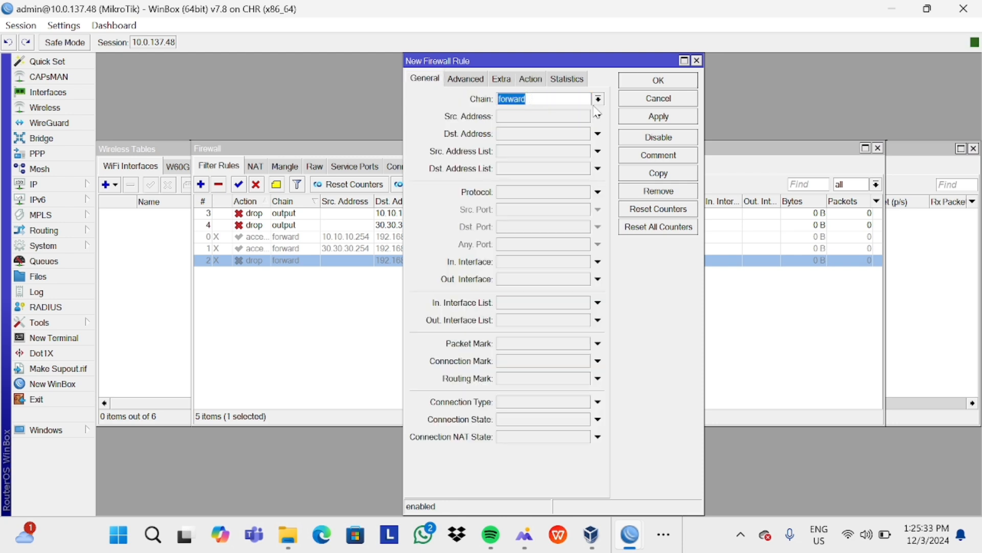
pyautogui.click(599, 99)
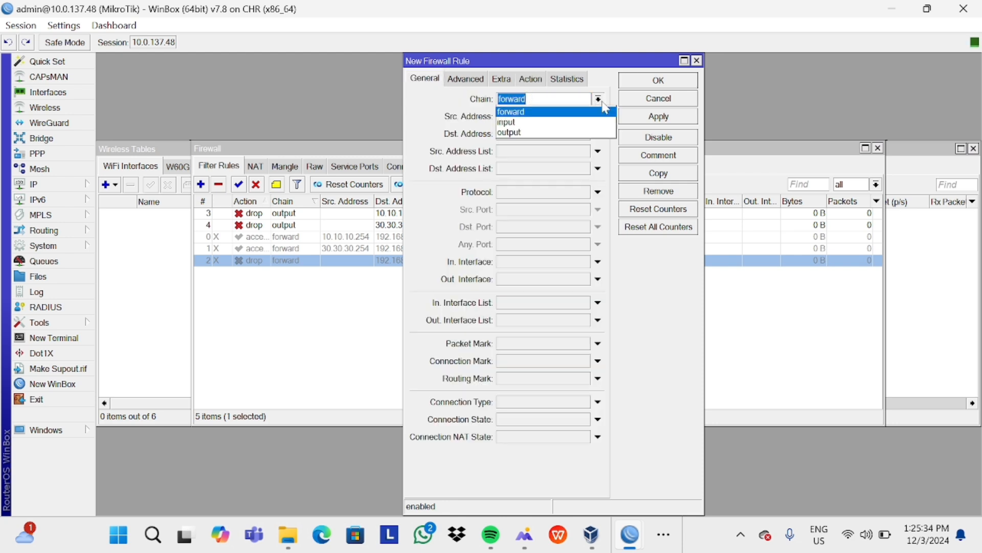
pyautogui.click(546, 133)
pyautogui.click(598, 192)
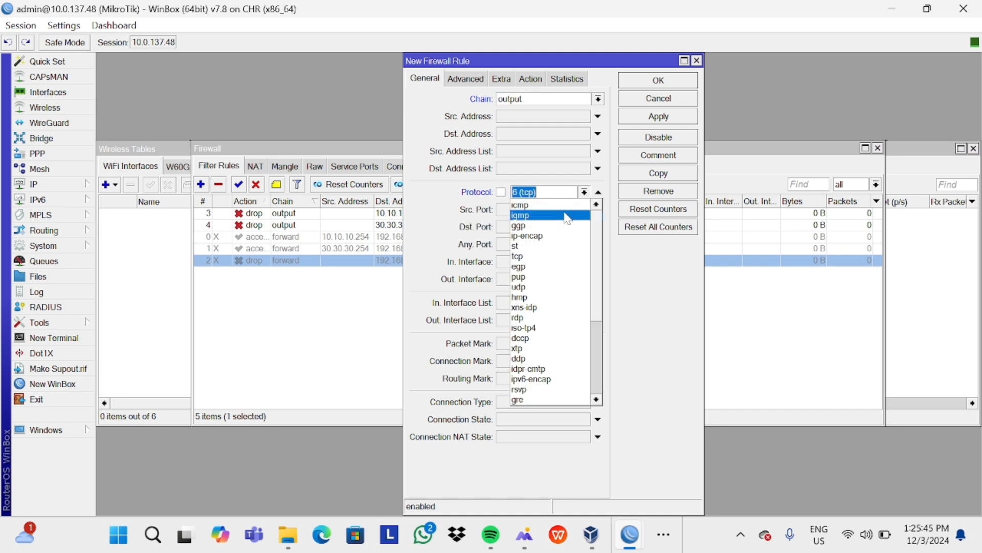
pyautogui.click(567, 207)
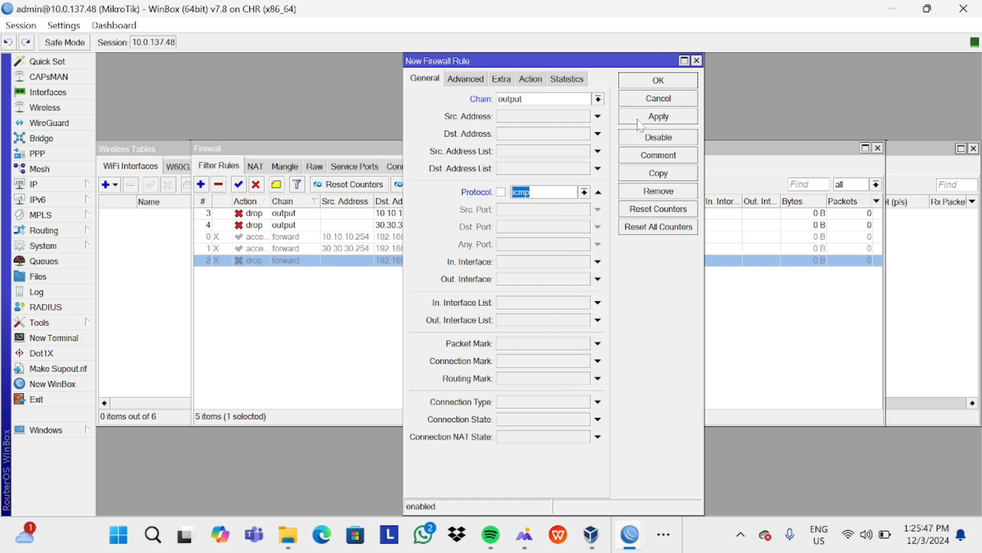
pyautogui.click(531, 78)
pyautogui.click(663, 82)
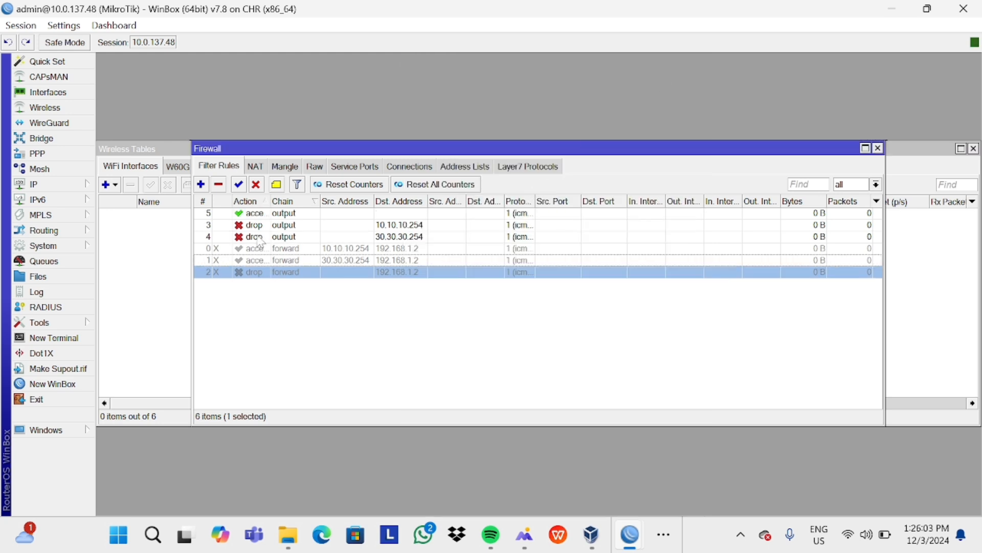
# - Disable the three output-chain rules: the drops to 30.30.30.254 and 10.10.10.254 and the general icmp accept
pyautogui.click(261, 239)
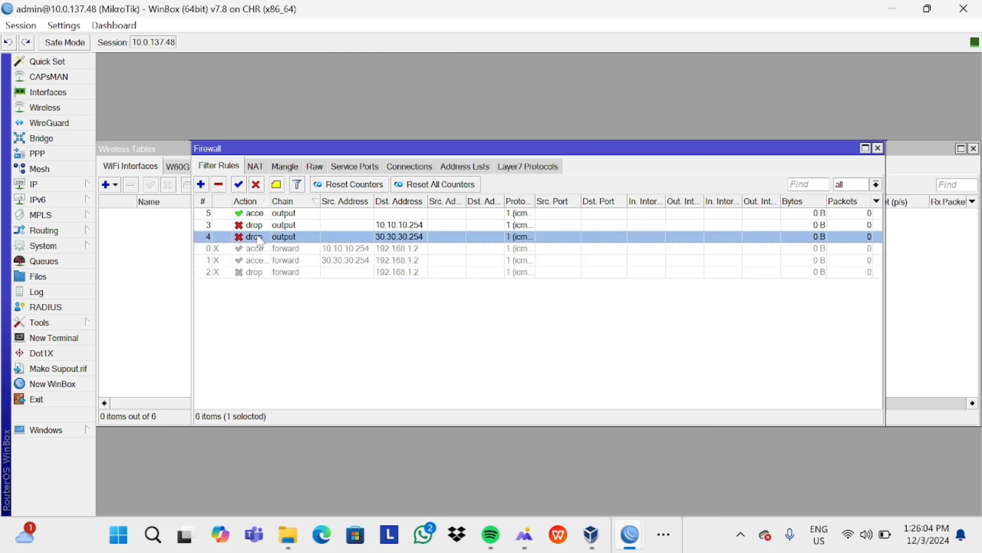
pyautogui.click(259, 185)
pyautogui.click(259, 226)
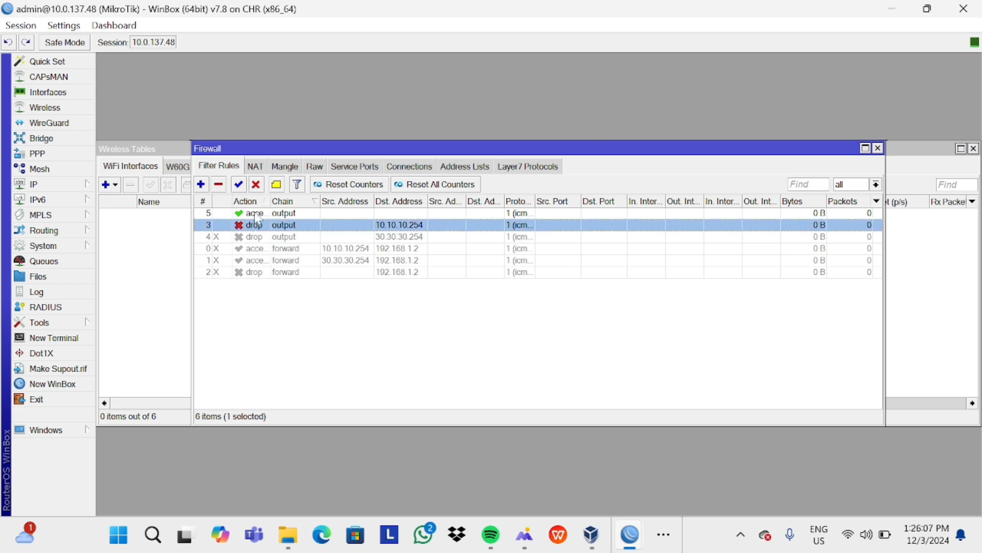
pyautogui.click(258, 185)
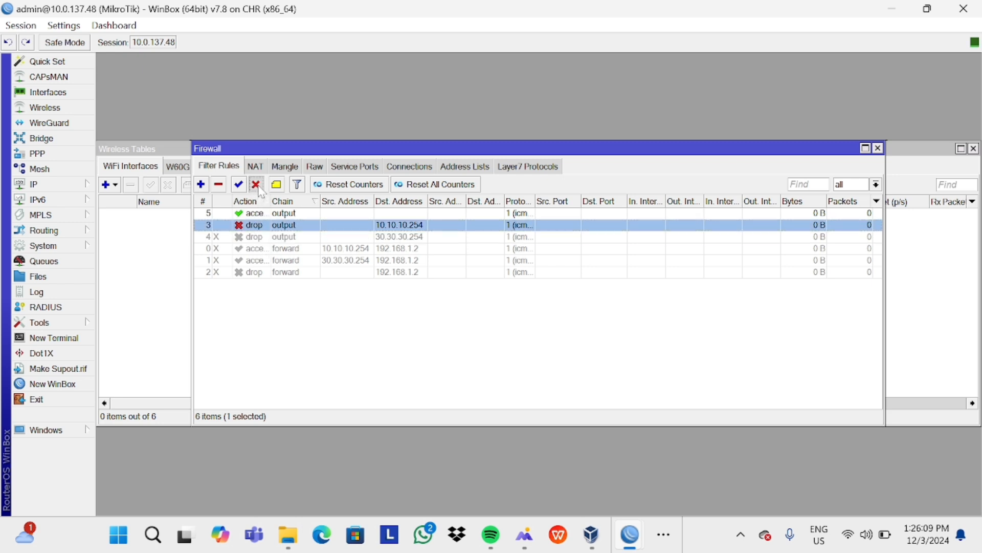
pyautogui.click(272, 213)
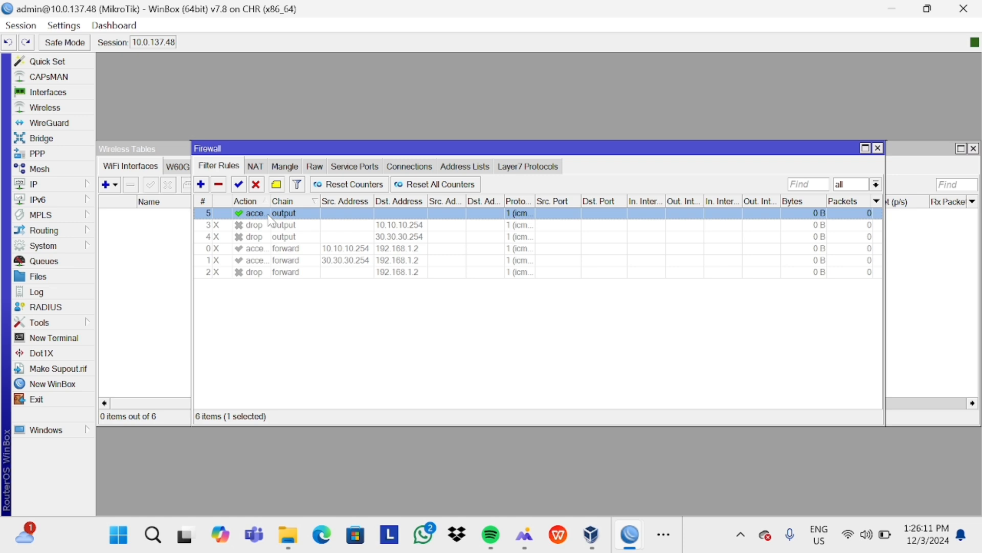
pyautogui.click(258, 185)
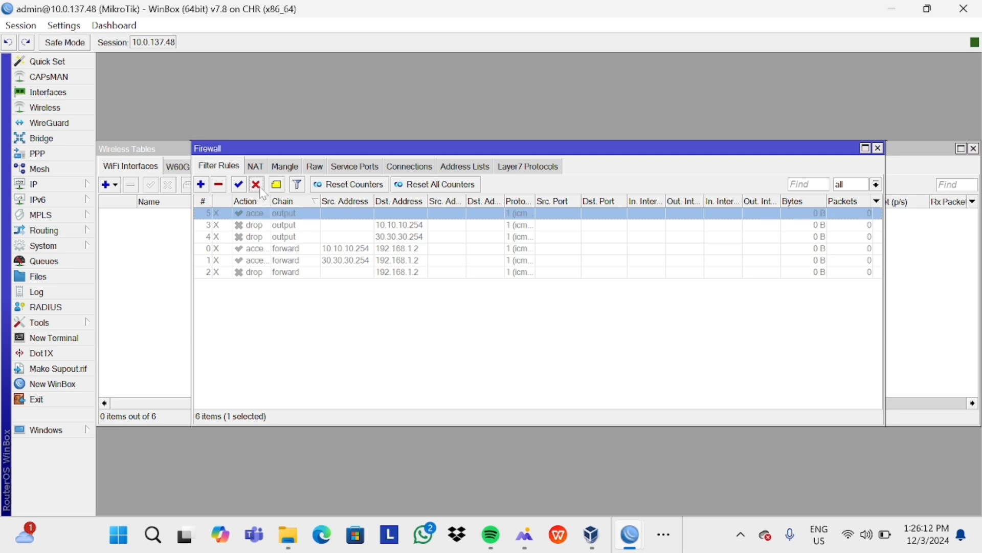
# - Enable the three output-chain rules again and sort the filter list by rule number
pyautogui.click(261, 237)
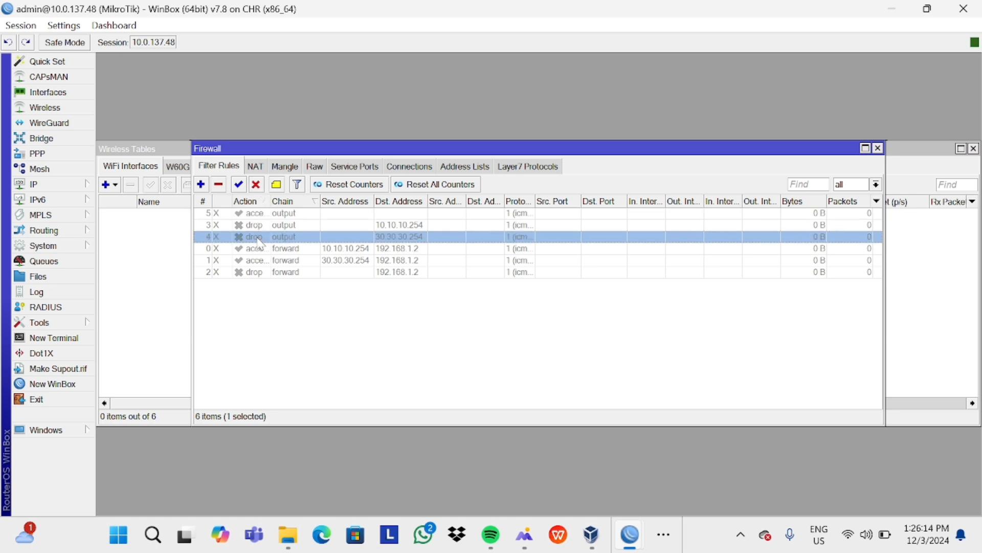
pyautogui.click(239, 185)
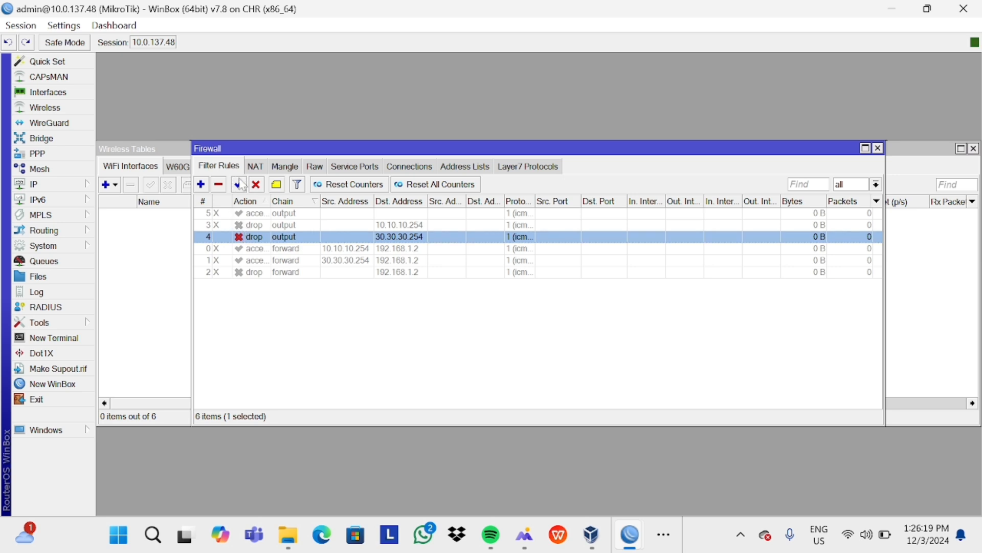
pyautogui.click(255, 226)
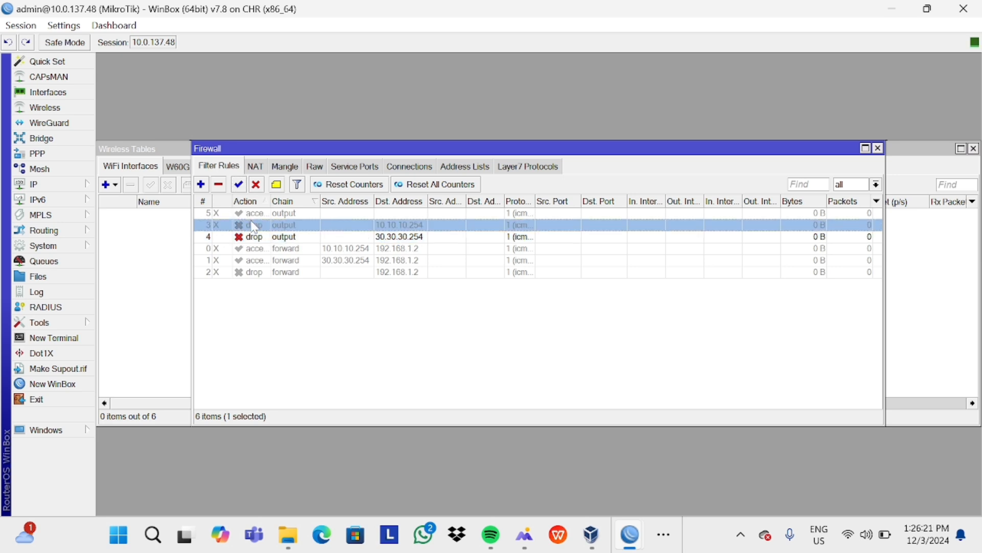
pyautogui.click(239, 185)
pyautogui.click(248, 215)
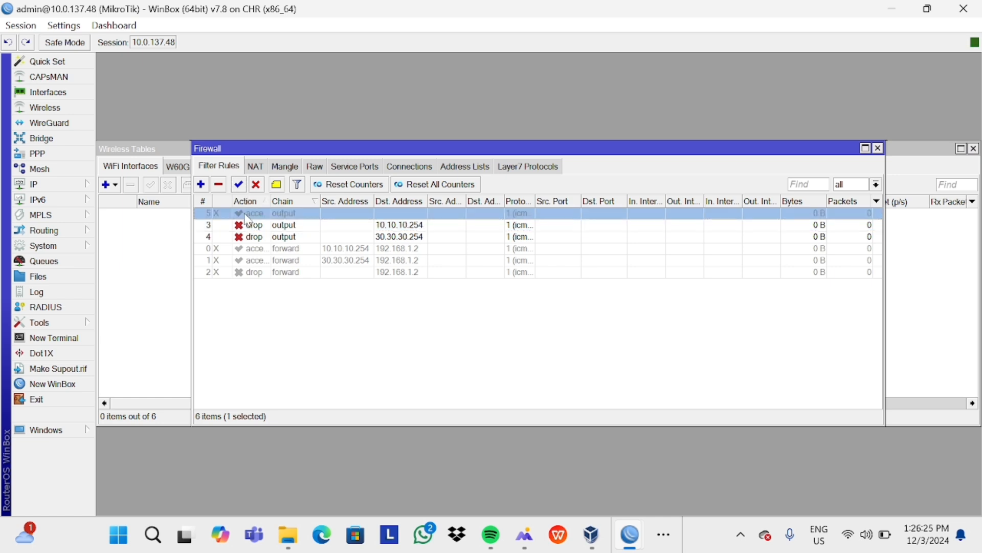
pyautogui.click(239, 185)
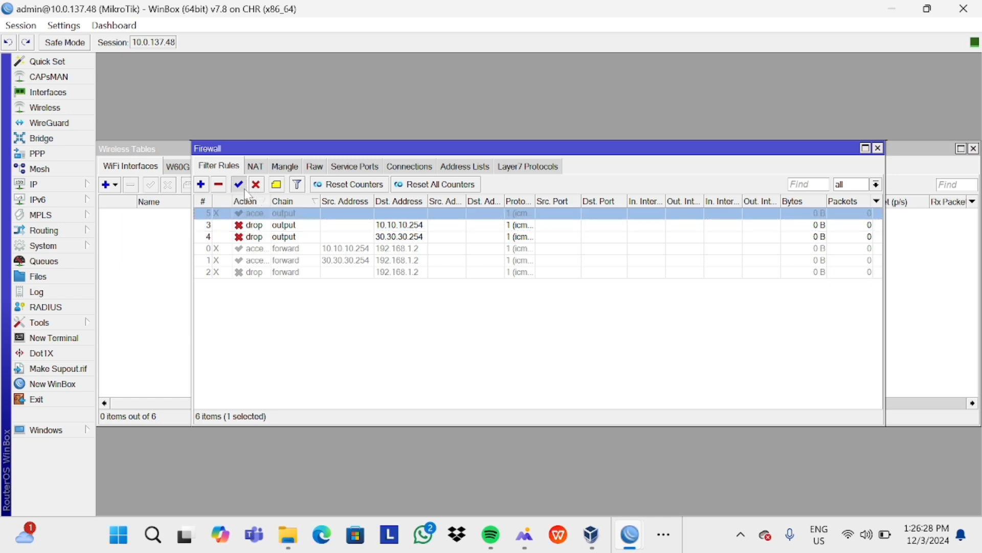
pyautogui.click(204, 201)
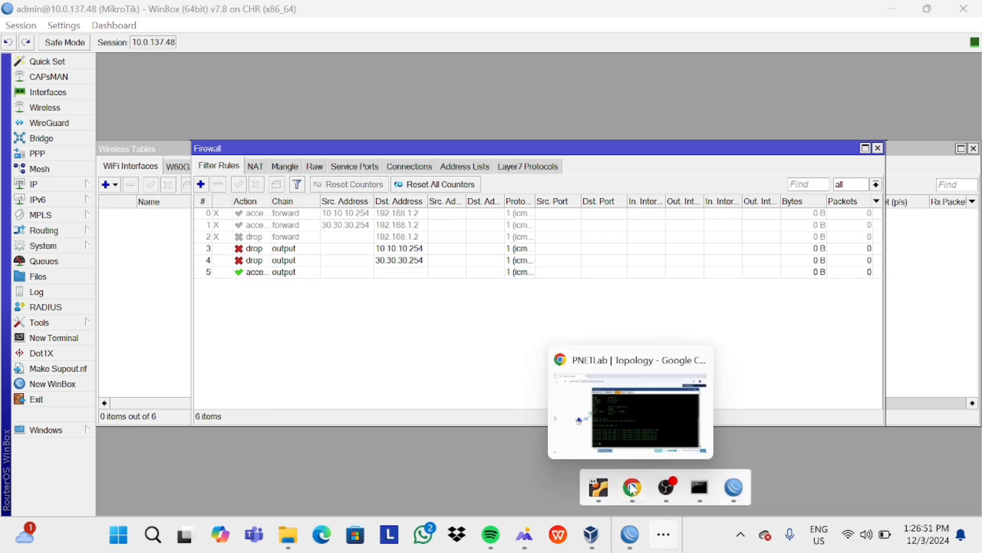
# - View the Mikrotik-7.8 console in PNETLab, and ping 20.20.20.254 from a new router terminal in WinBox
pyautogui.click(632, 488)
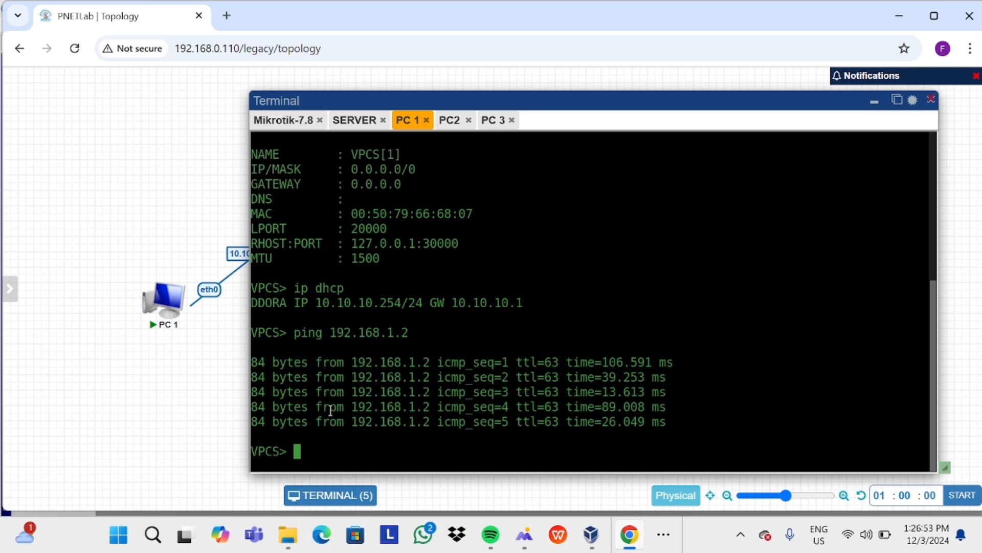
pyautogui.click(277, 120)
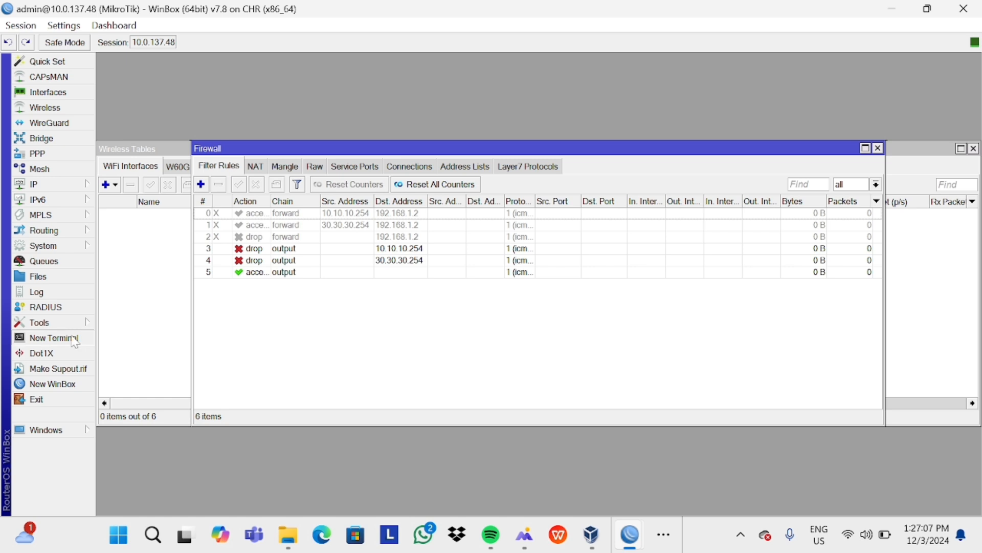
pyautogui.click(72, 339)
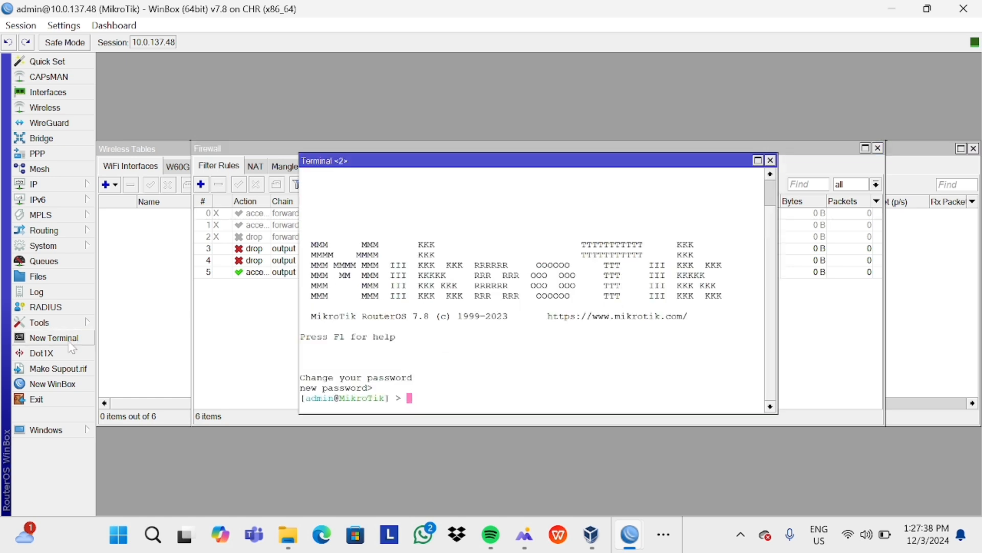
pyautogui.write('ping 20.20.20.2')
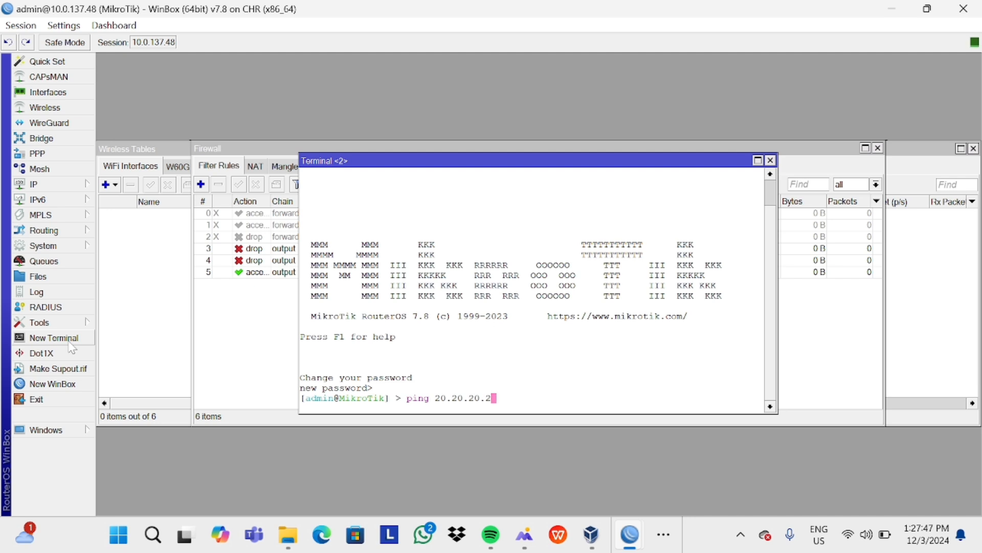
pyautogui.write('54')
pyautogui.press('Return')
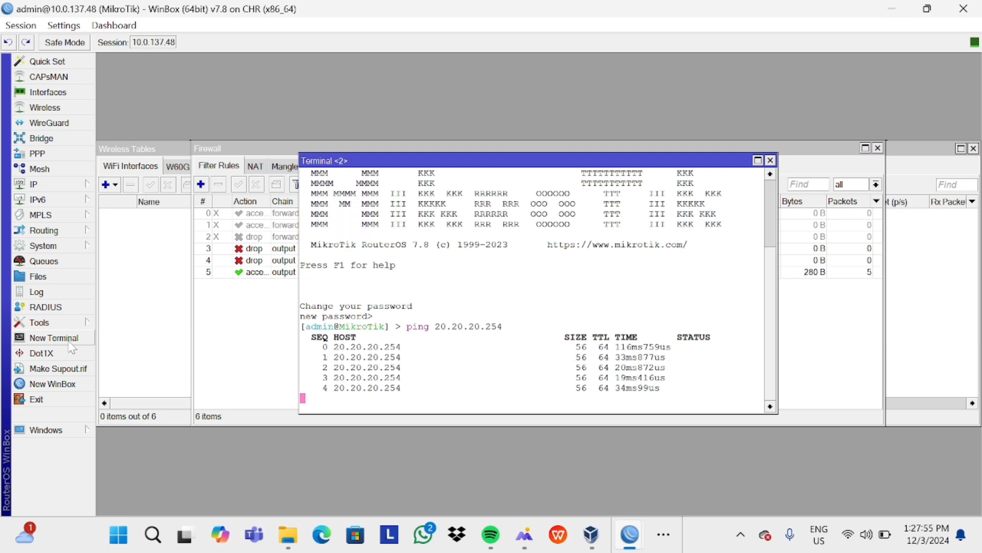
# - Open another router terminal, ping 20.20.20.254 and 192.168.1.2 from it, and stop each ping
pyautogui.click(66, 340)
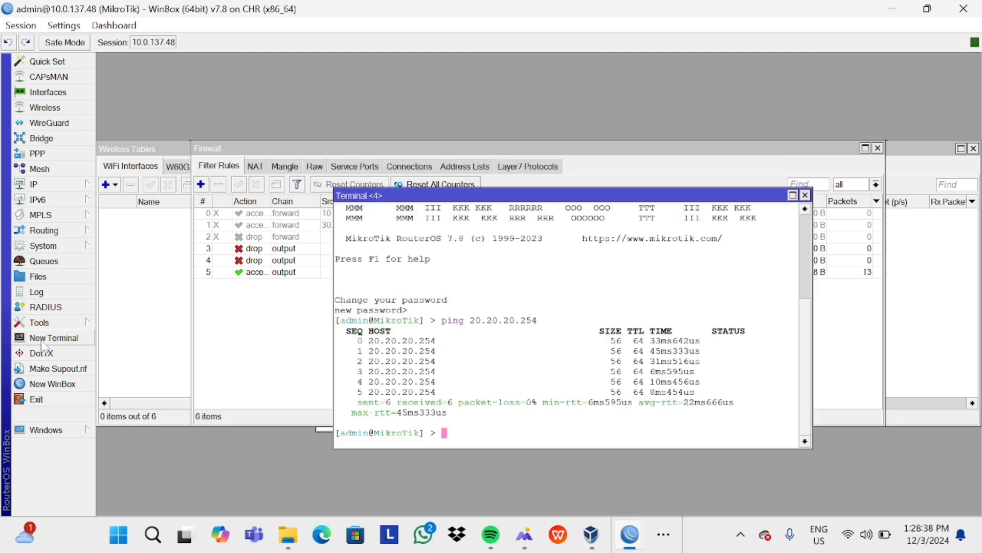
pyautogui.write('ping')
pyautogui.write('192.168')
pyautogui.write('.1.2')
pyautogui.press('Return')
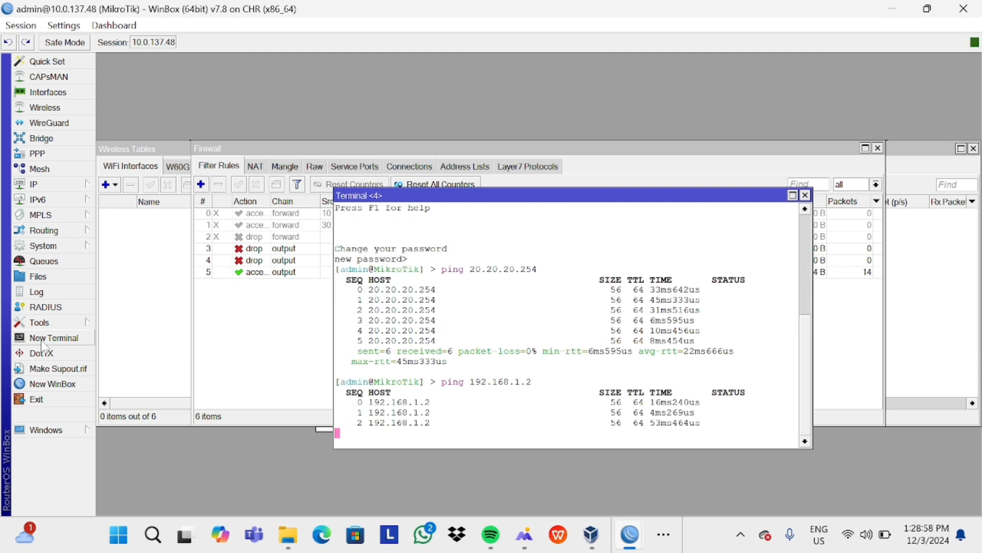
pyautogui.hotkey('ctrl', 'c')
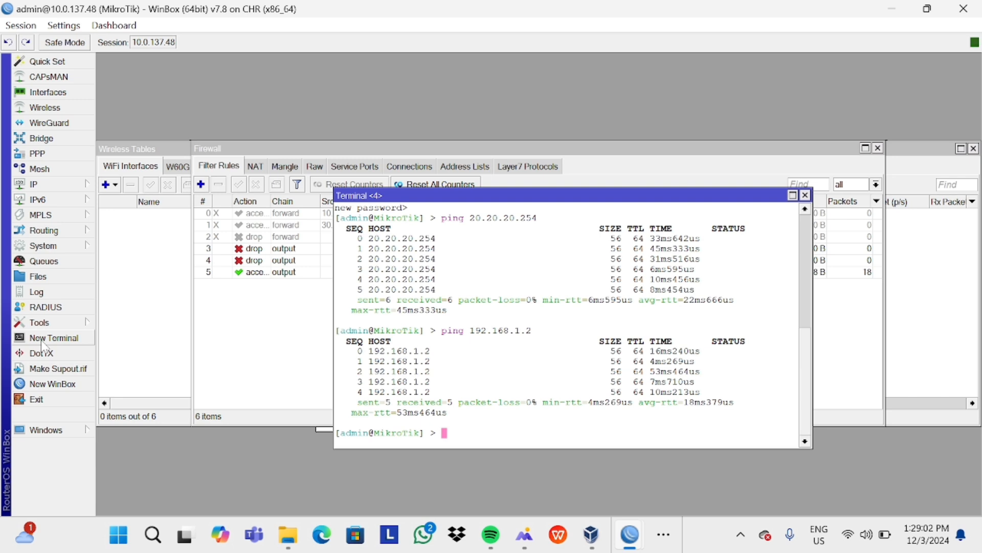
# - Ping 10.10.10.254 from the router terminal, and stop the ping after several packets
pyautogui.write('ping ')
pyautogui.write('10.10')
pyautogui.write('.10')
pyautogui.write('.')
pyautogui.write('1')
pyautogui.write('54')
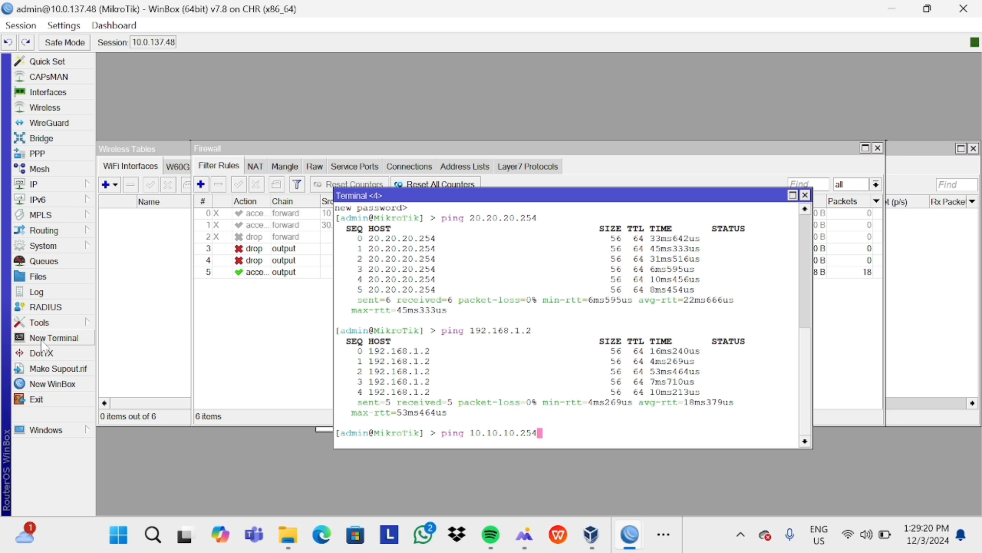
pyautogui.press('Return')
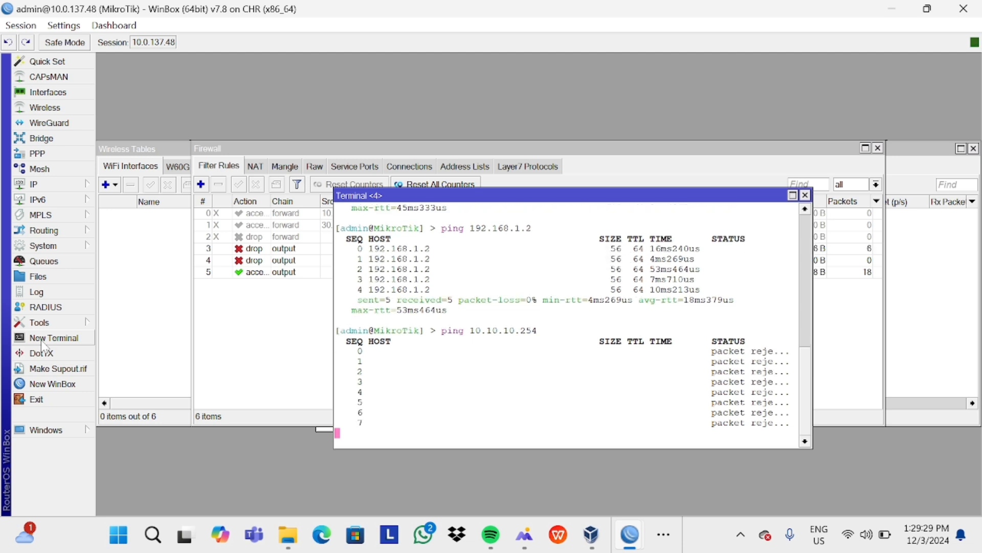
pyautogui.hotkey('ctrl', 'c')
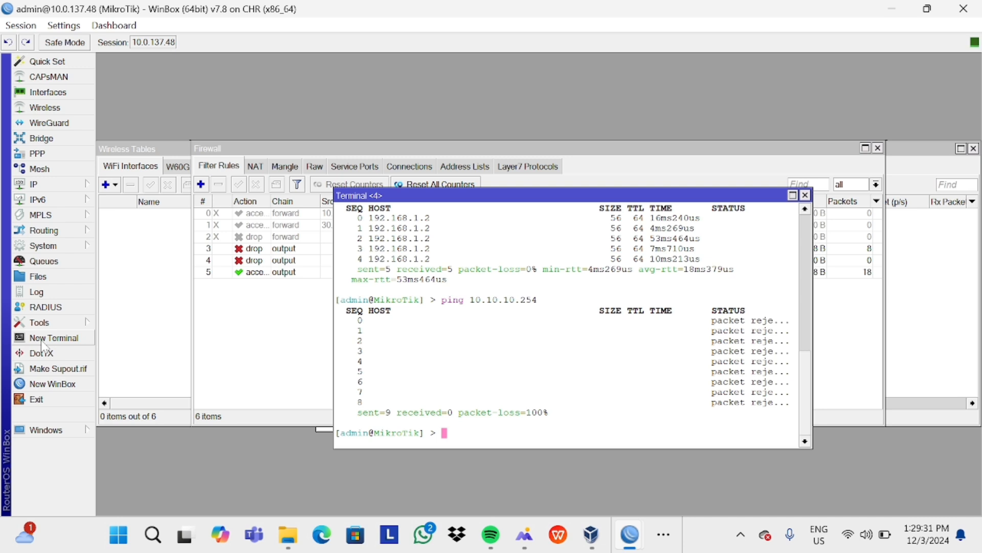
# - Ping 30.30.30.254 from the router terminal to test the second output drop rule, and stop the ping
pyautogui.write('ping 30.30.30.')
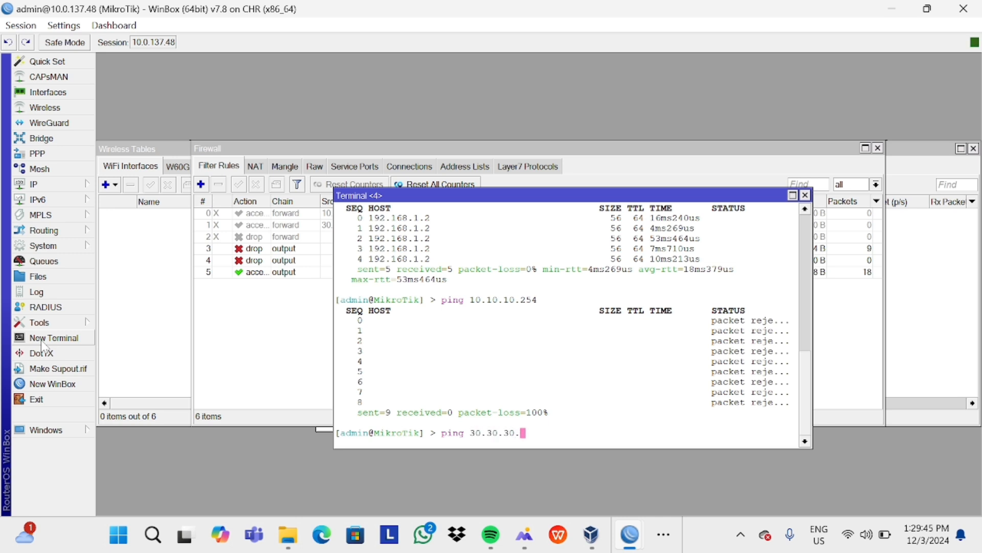
pyautogui.write('254')
pyautogui.press('Return')
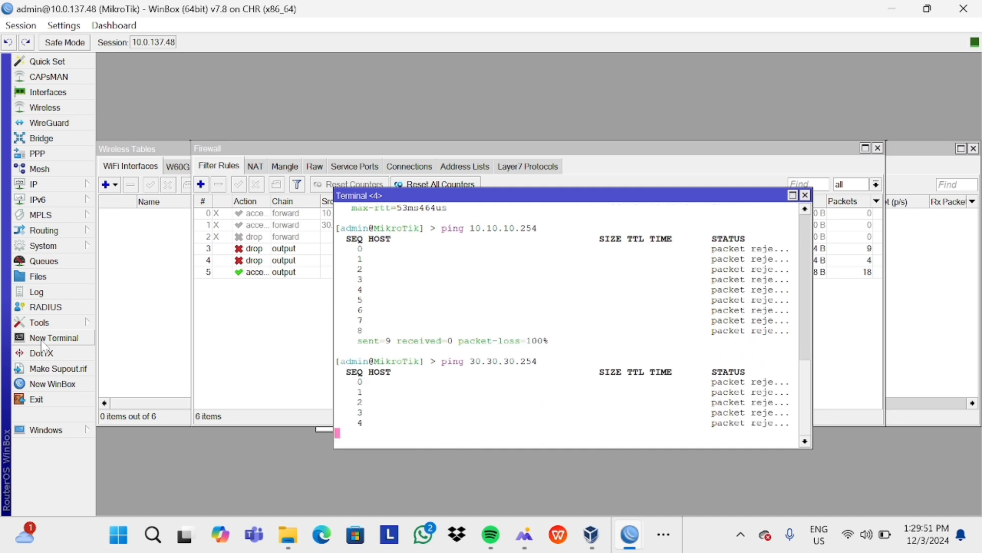
pyautogui.hotkey('ctrl', 'c')
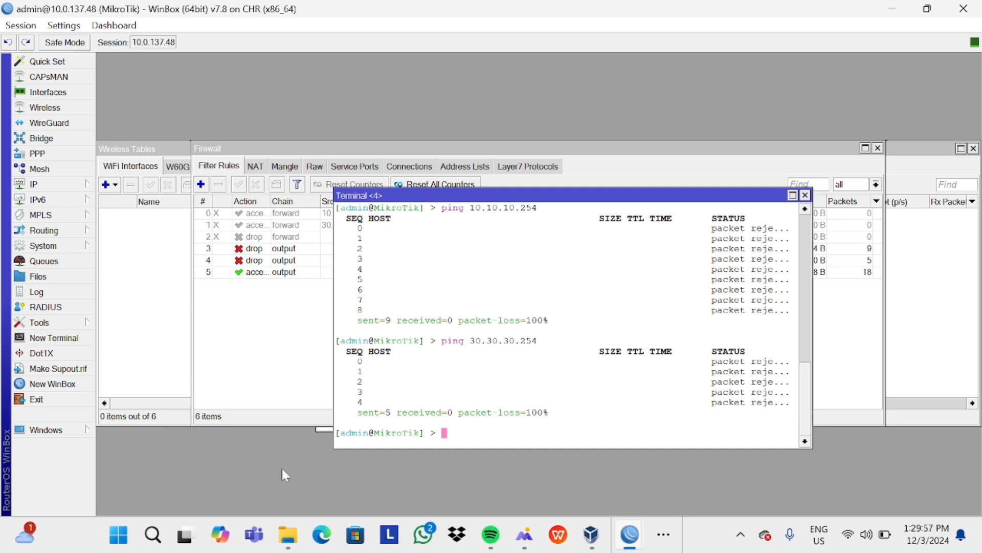
# - Switch to PNETLab in the browser and get the Ubuntu Desktop 20.04 device from the device store
pyautogui.click(664, 537)
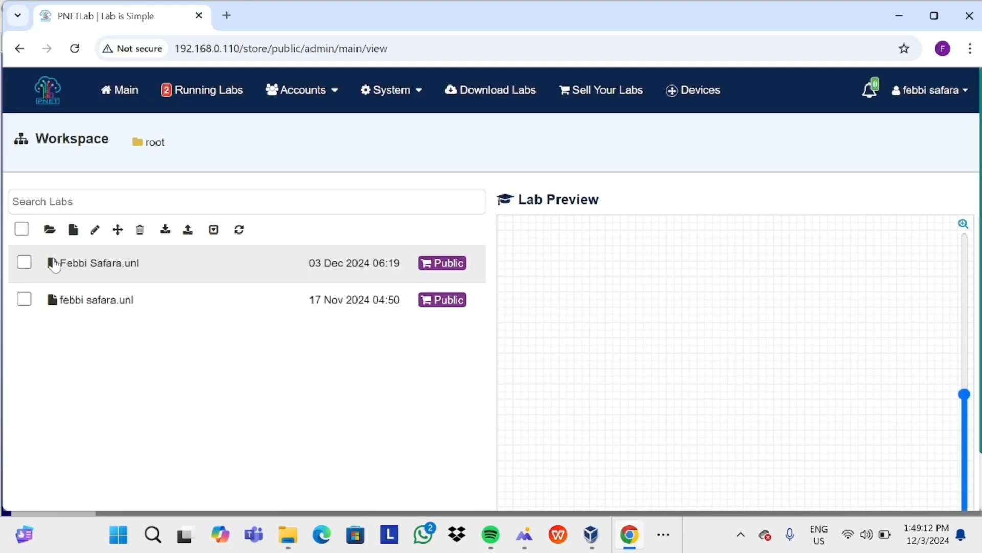
pyautogui.click(689, 94)
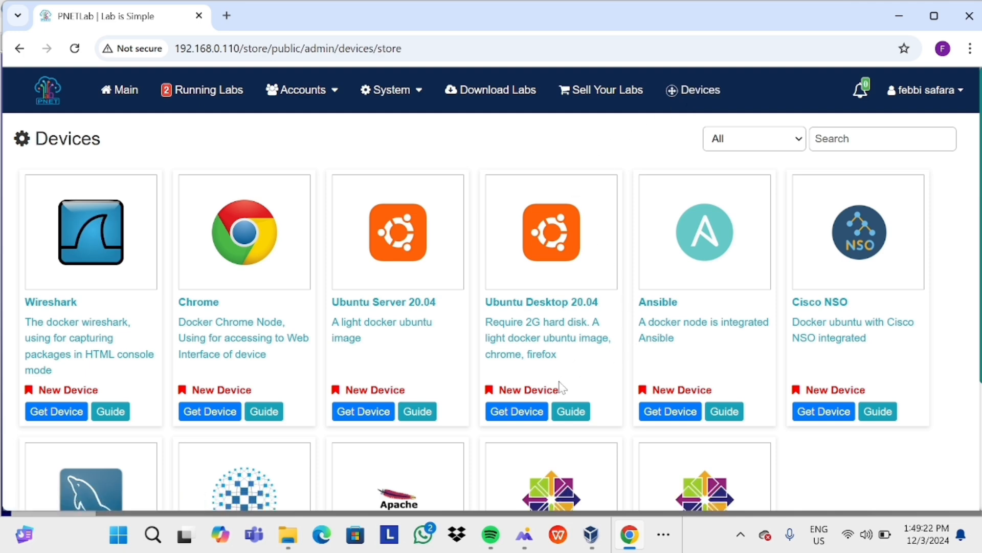
pyautogui.click(537, 413)
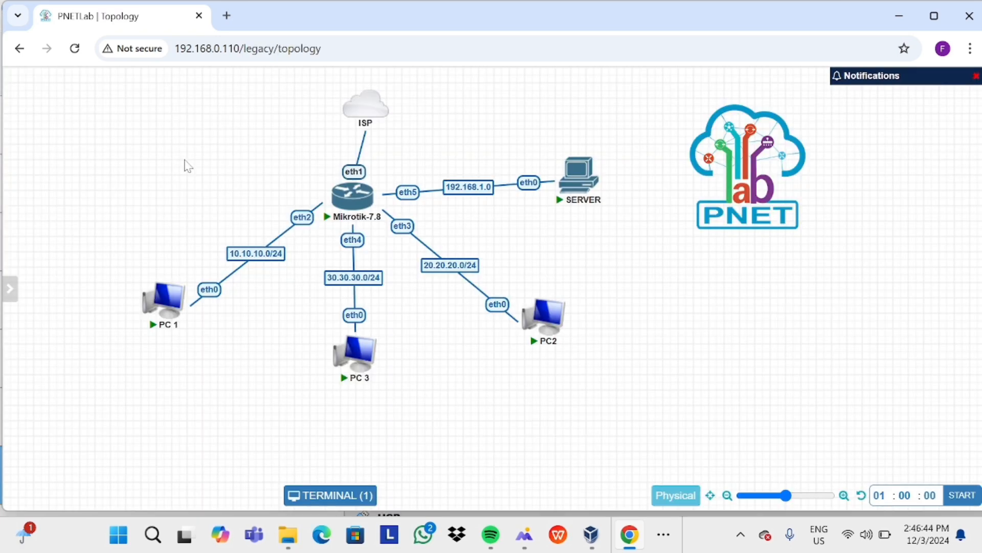
# - Start a new node in the topology from the Docker.io template with the pnetlab/linux-desktop:latest image, and name it "Ubuntu Dekstop"
pyautogui.rightClick(184, 164)
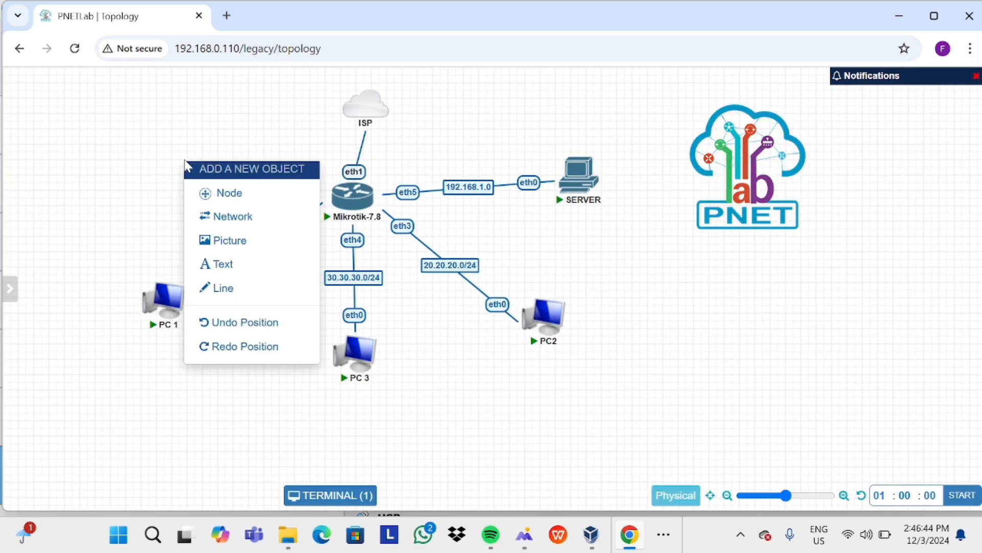
pyautogui.click(229, 194)
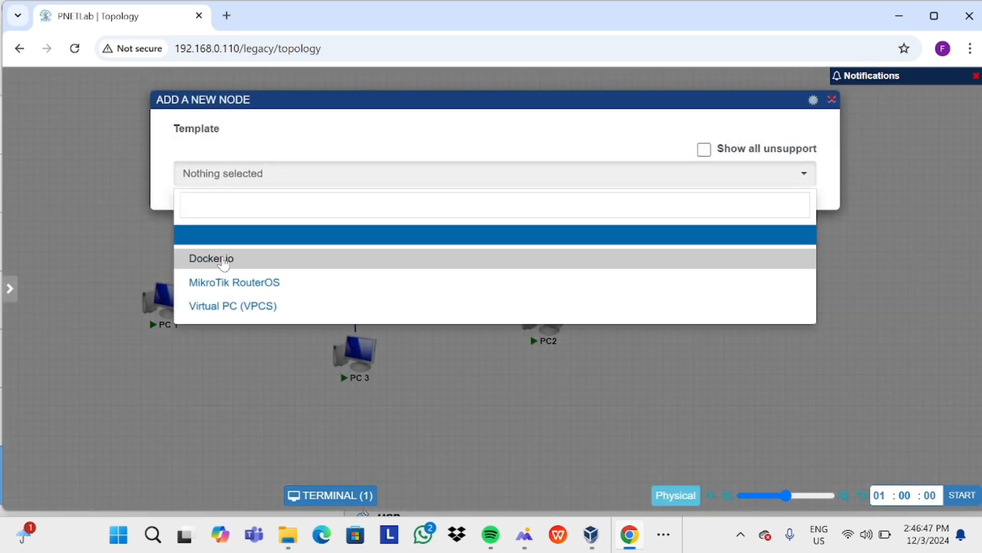
pyautogui.click(224, 259)
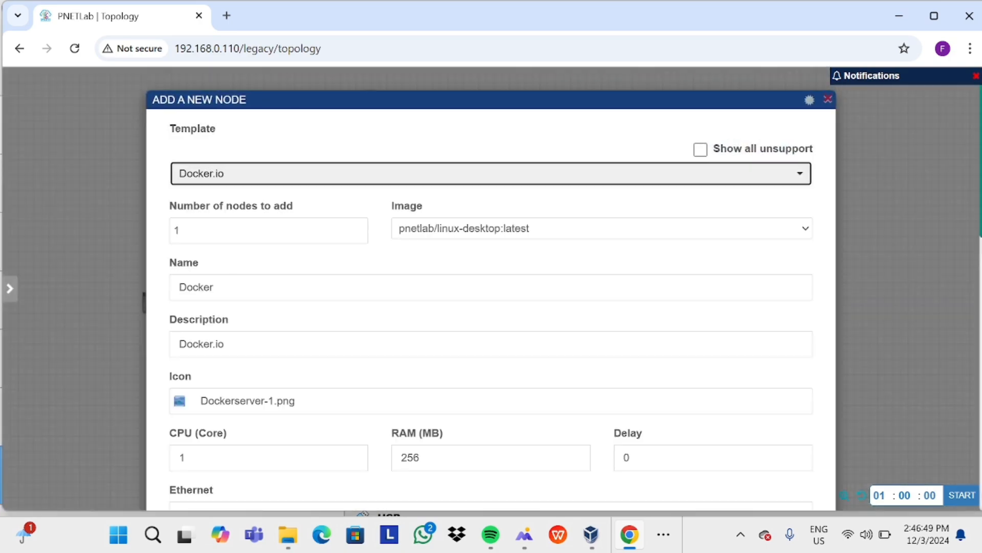
pyautogui.click(214, 287)
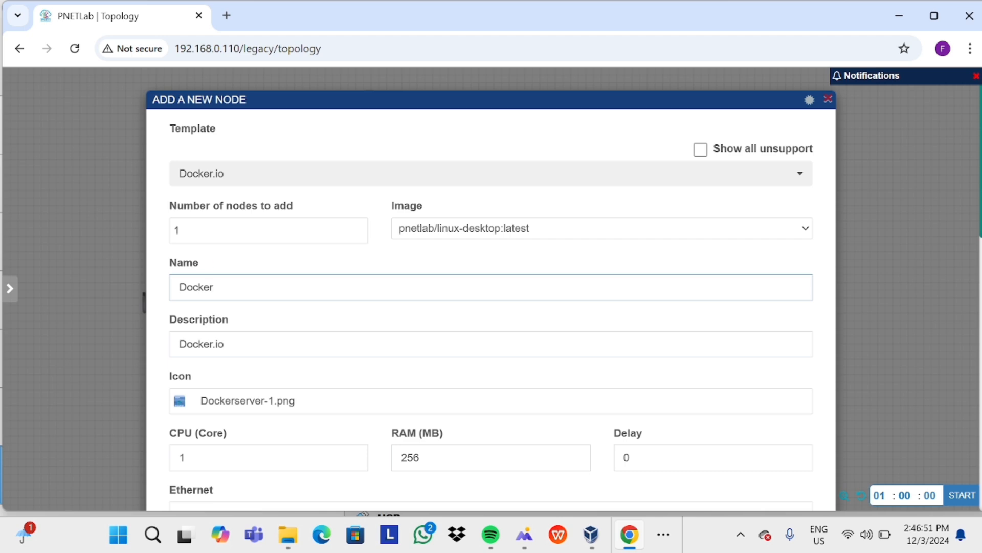
pyautogui.press('BackSpace')
pyautogui.press('BackSpace')
pyautogui.press('BackSpace')
pyautogui.press('BackSpace')
pyautogui.press('BackSpace')
pyautogui.press('BackSpace')
pyautogui.write('Ubuntu ')
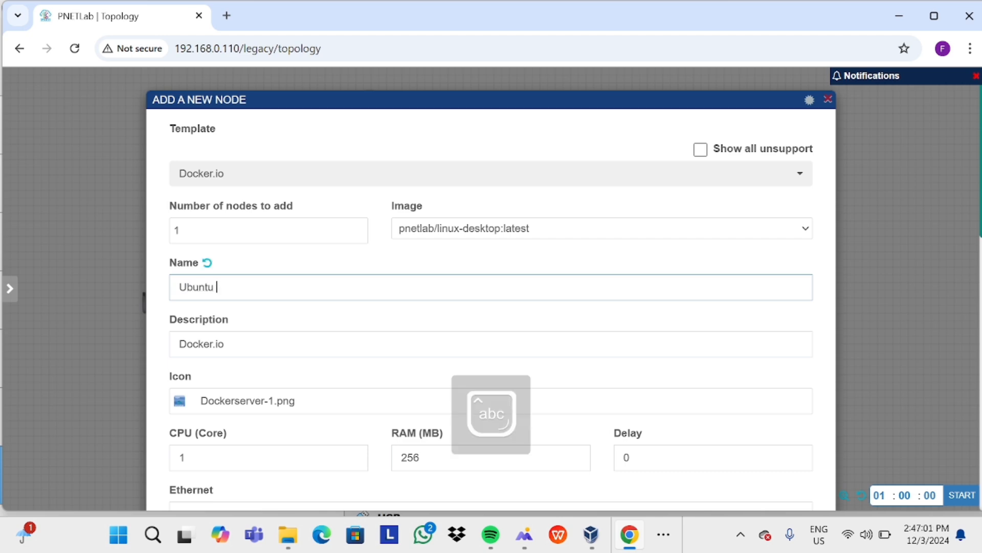
pyautogui.write('Dekstop')
# - Search the device icons for "desk" and use Desktop2.png as the new node's icon
pyautogui.scroll(-1, 290, 399)
pyautogui.click(271, 373)
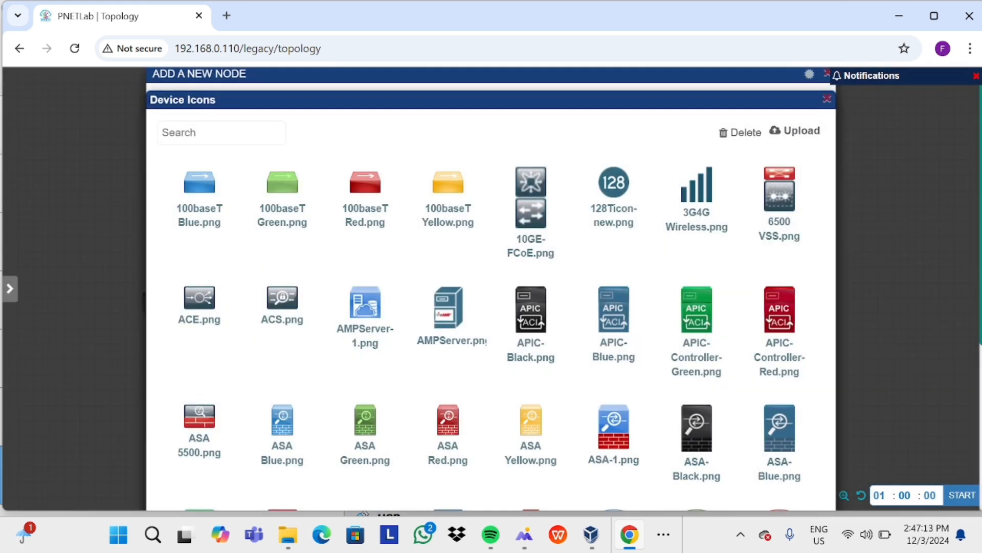
pyautogui.click(241, 132)
pyautogui.write('dekstop')
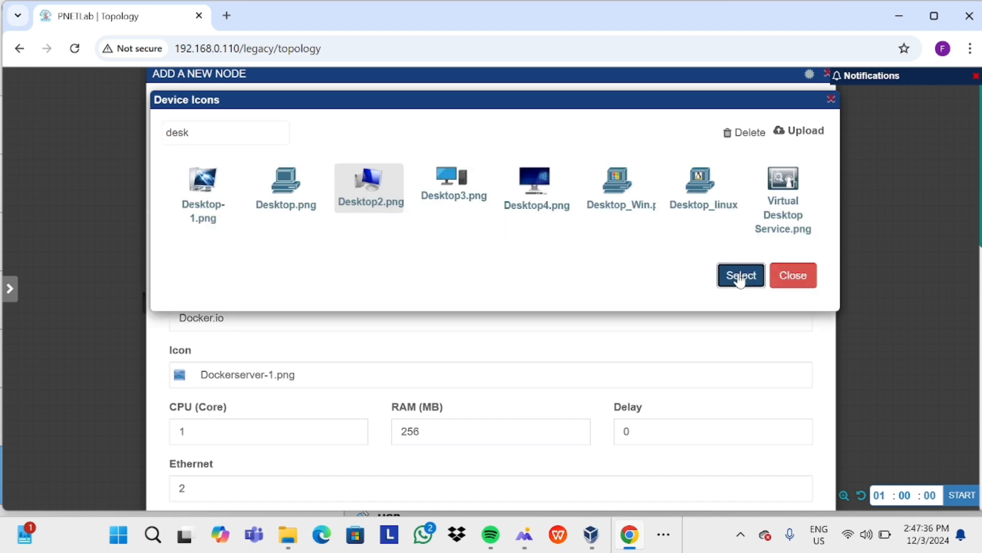
pyautogui.click(739, 274)
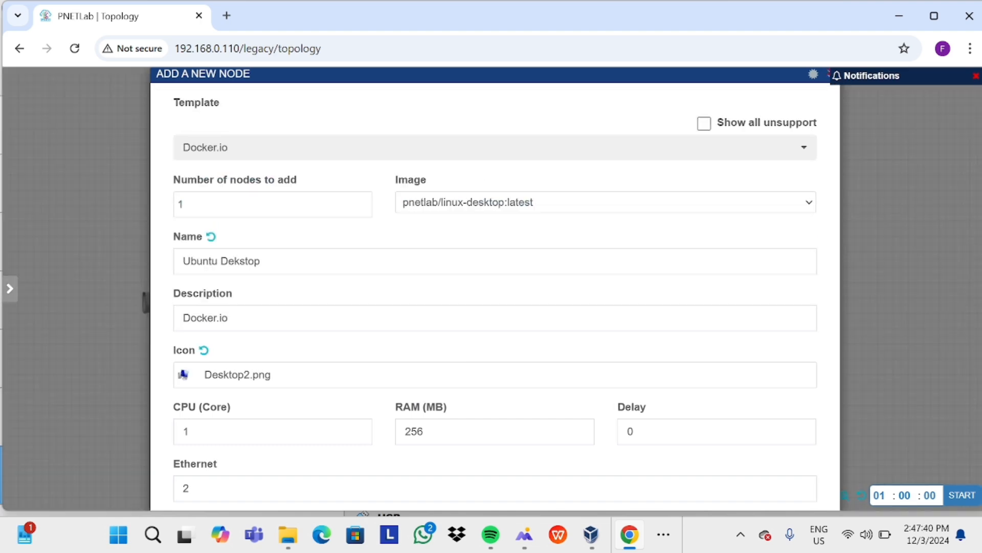
# - Enable DHCP on Eth1, set the primary console to RDP, and save the Ubuntu Dekstop node
pyautogui.scroll(-5, 453, 350)
pyautogui.click(249, 251)
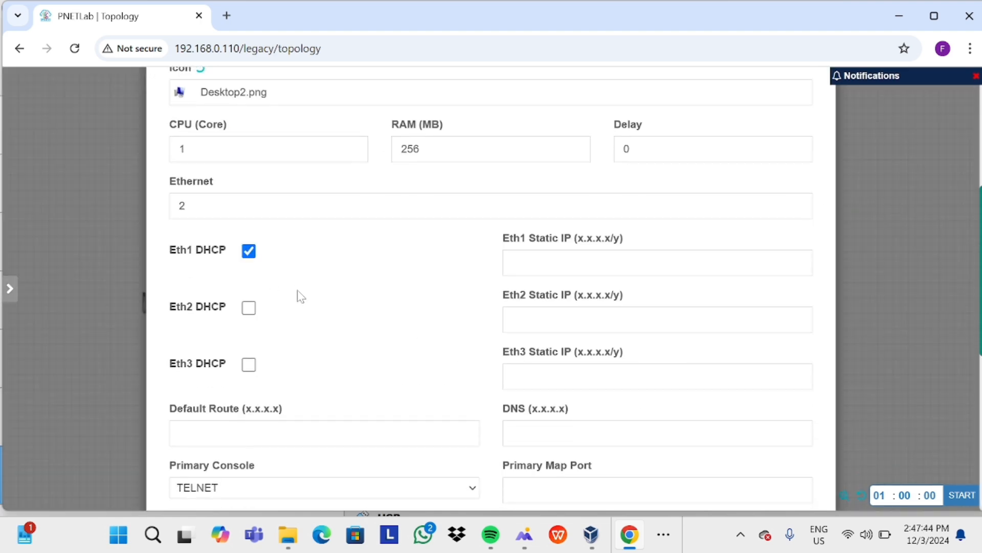
pyautogui.scroll(-4, 301, 297)
pyautogui.click(470, 275)
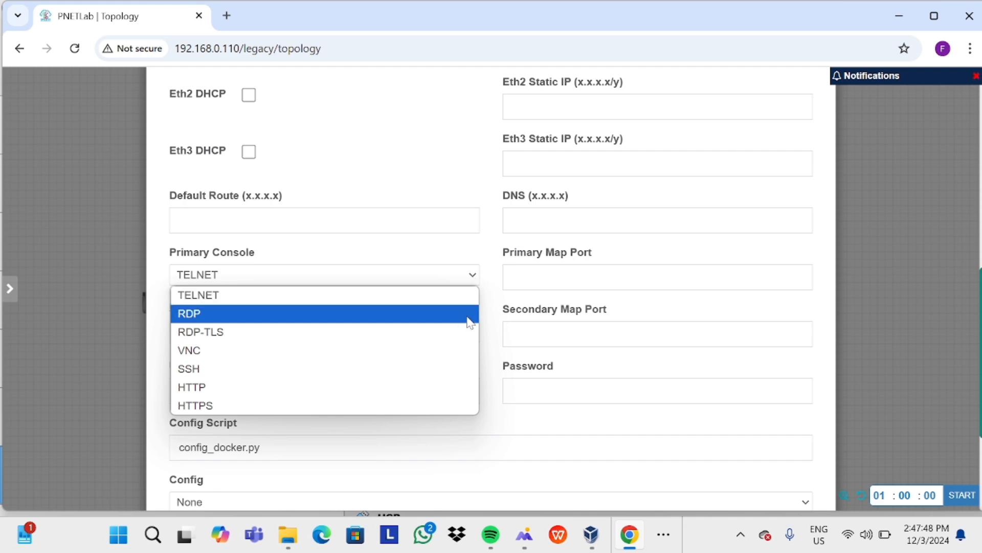
pyautogui.click(470, 314)
pyautogui.scroll(-4, 461, 465)
pyautogui.click(461, 464)
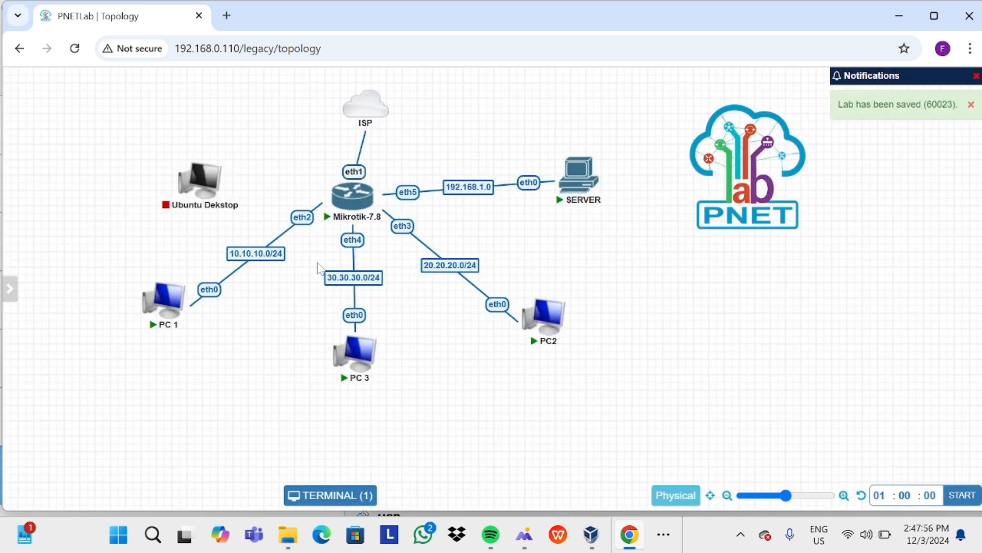
# - Connect eth6 of Mikrotik-7.8 to eth1 of the Ubuntu Dekstop node, and save the connection
pyautogui.moveTo(377, 191); pyautogui.dragTo(202, 188)
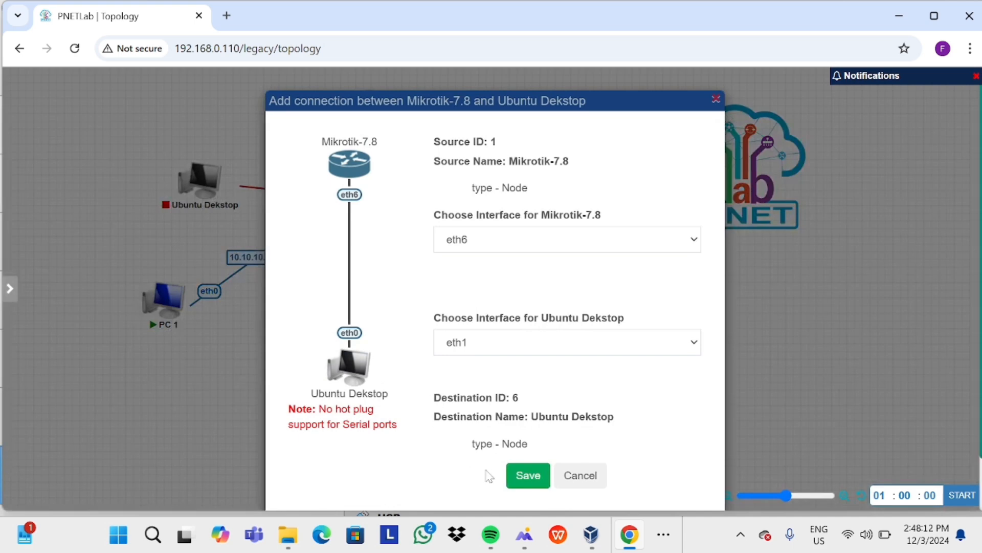
pyautogui.click(533, 479)
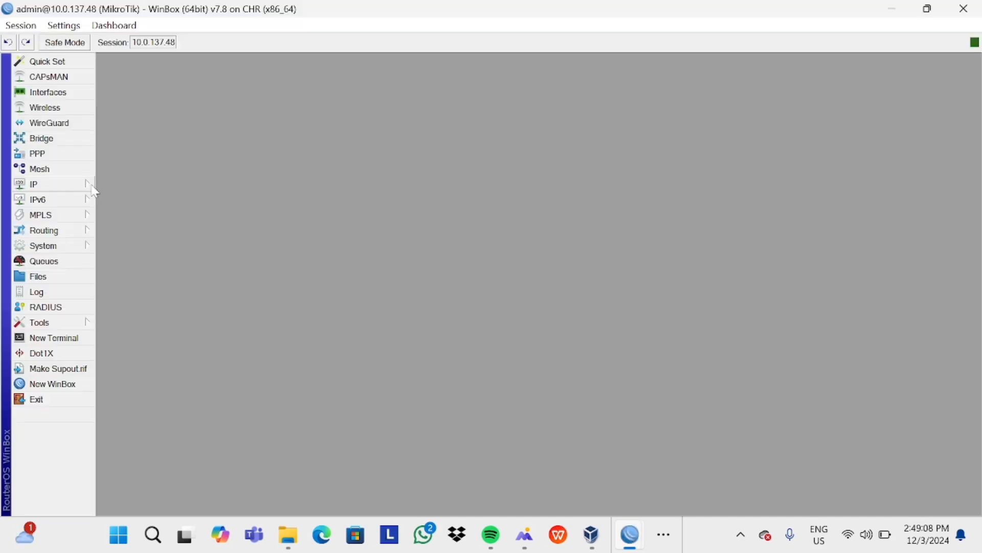
# - Switch to WinBox, open the router's firewall filter rules, and disable all six of them
pyautogui.click(91, 185)
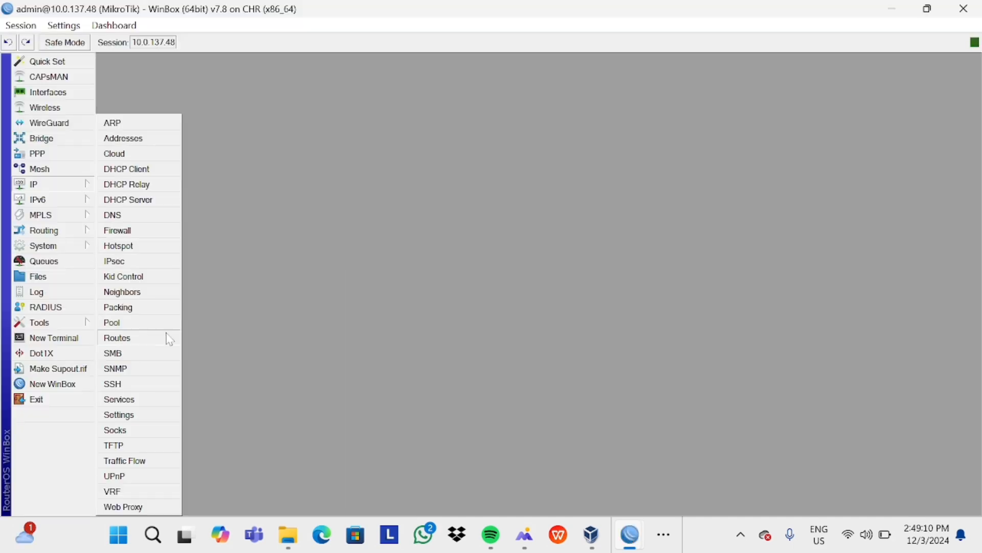
pyautogui.click(151, 142)
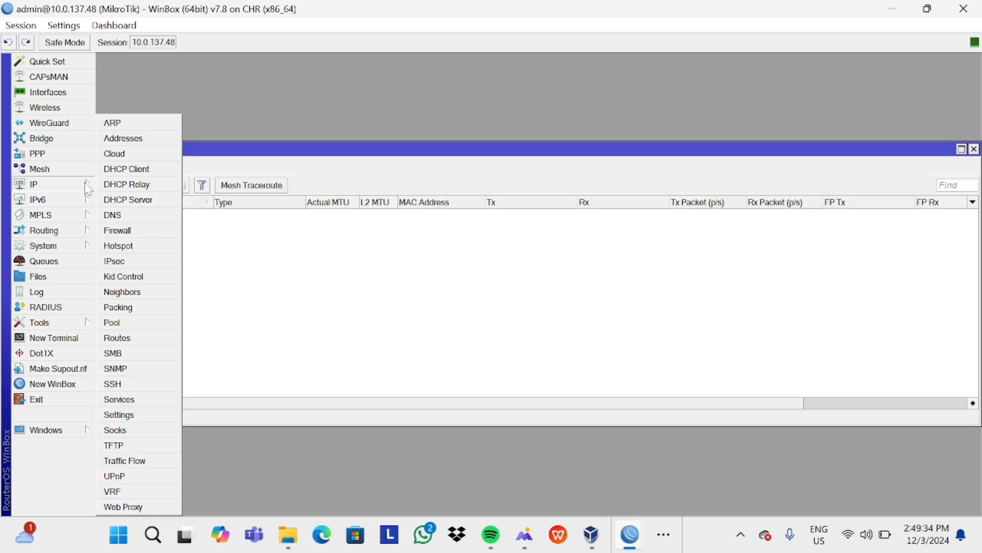
pyautogui.click(138, 231)
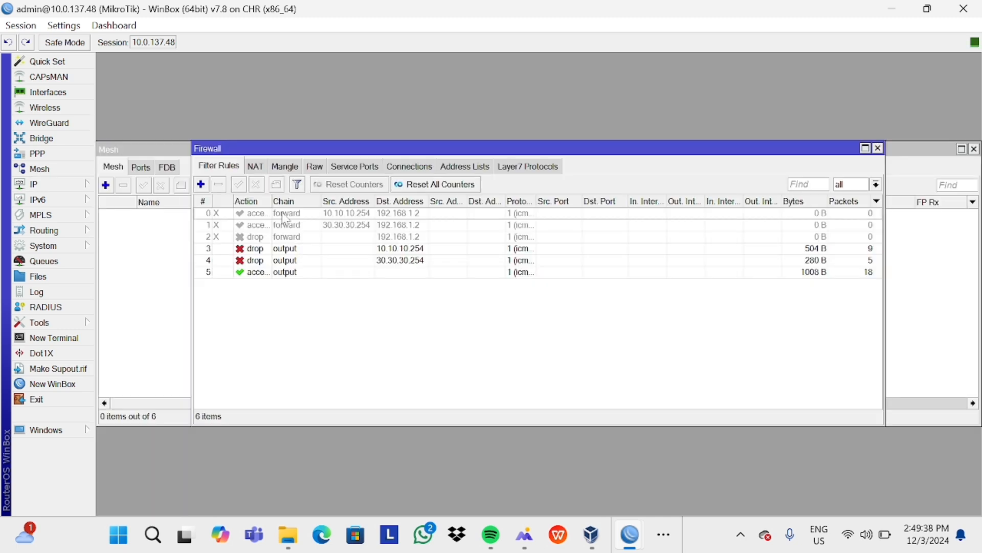
pyautogui.click(253, 249)
pyautogui.click(264, 214)
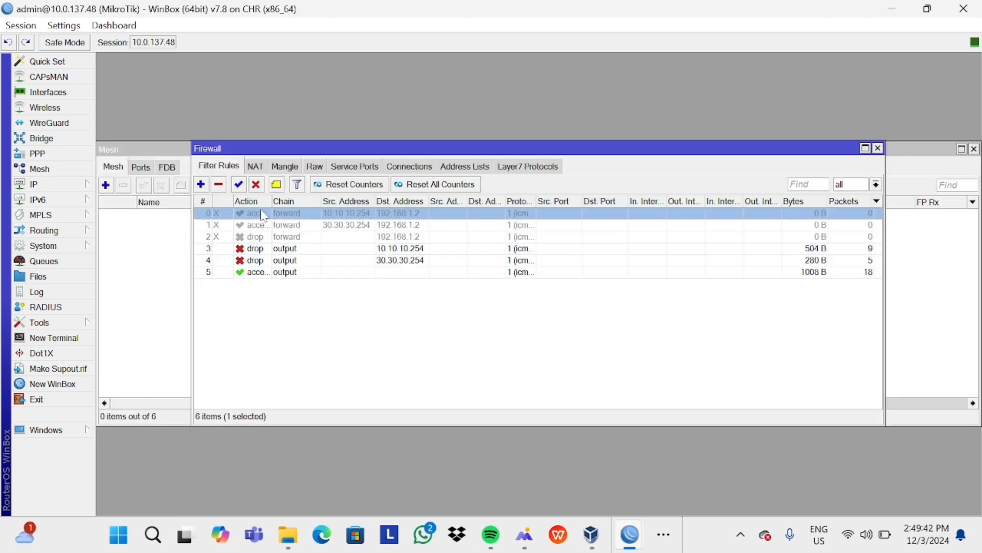
pyautogui.hotkey('ctrl', 'a')
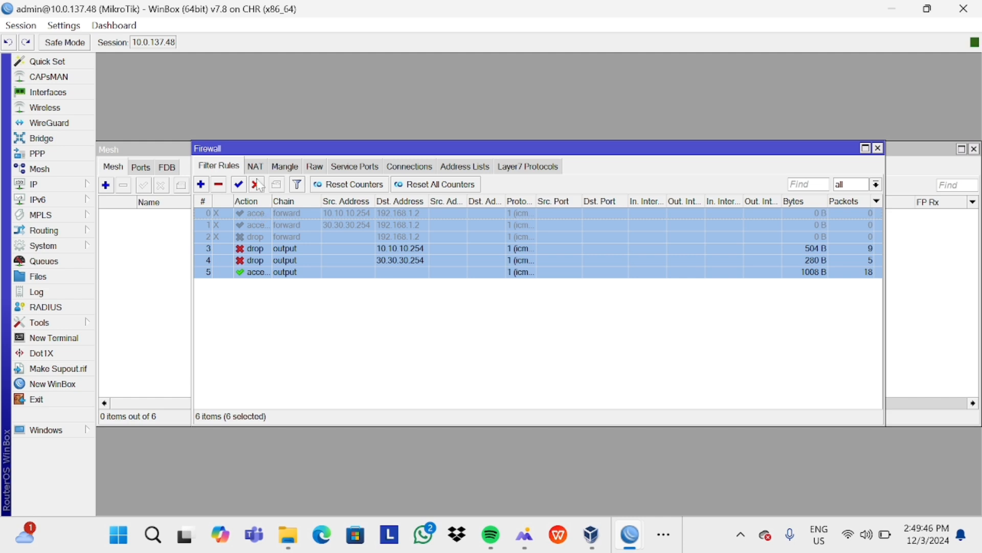
pyautogui.click(256, 185)
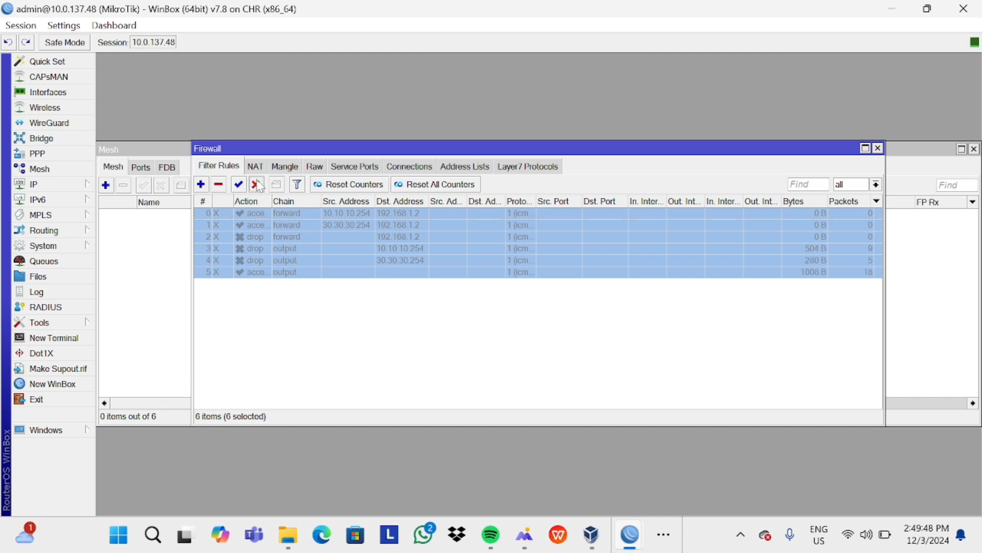
pyautogui.click(261, 310)
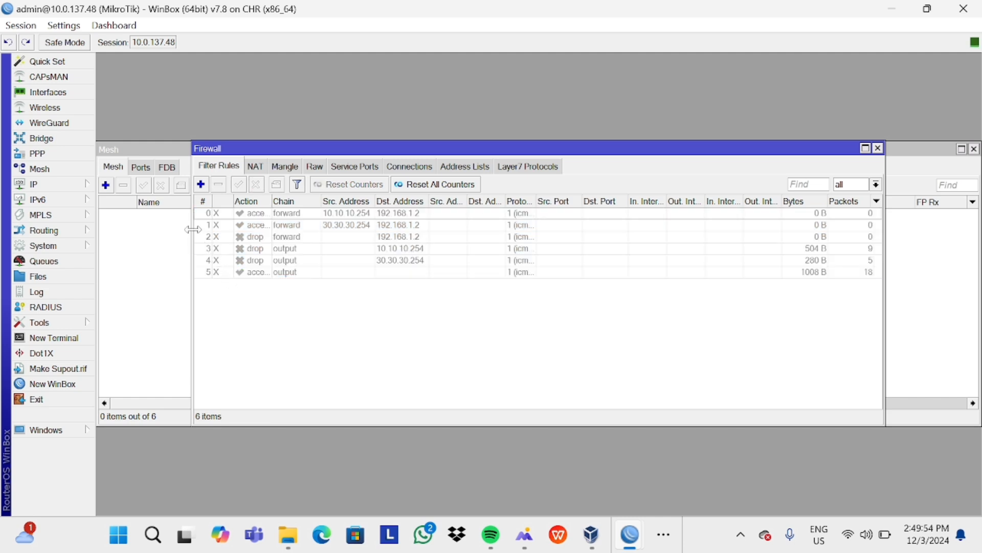
# - Add the IP address 192.168.2.1/24 to the router's ether6 interface
pyautogui.click(91, 187)
pyautogui.click(120, 144)
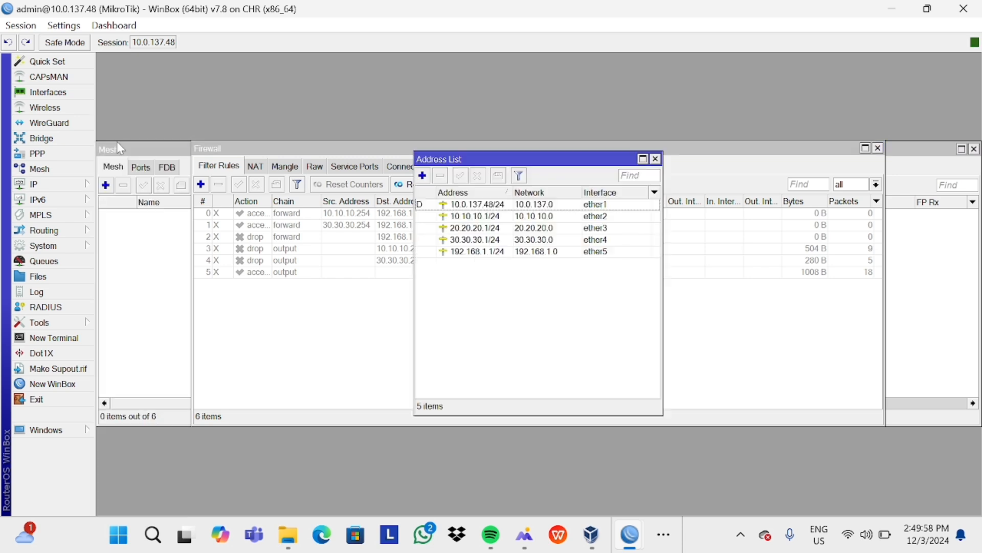
pyautogui.click(423, 175)
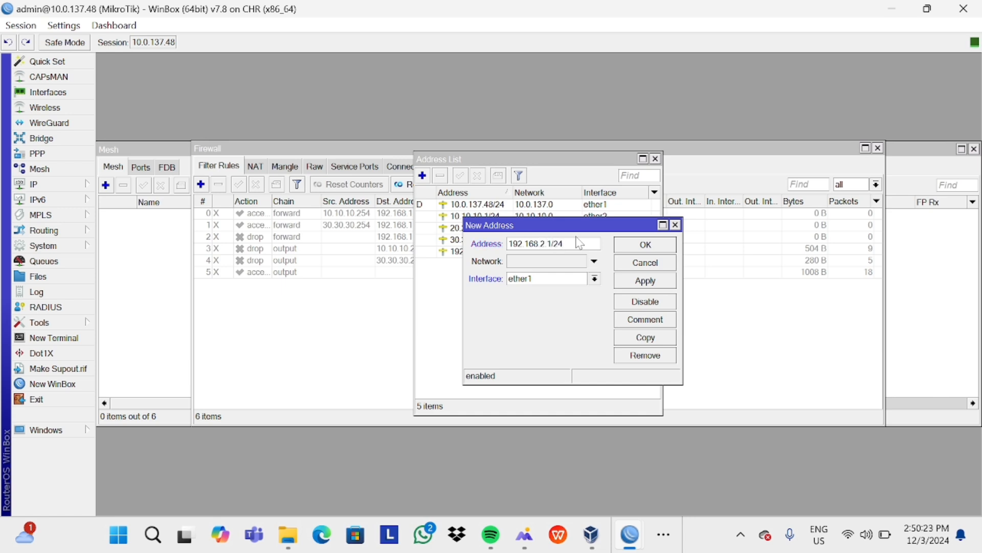
pyautogui.click(594, 278)
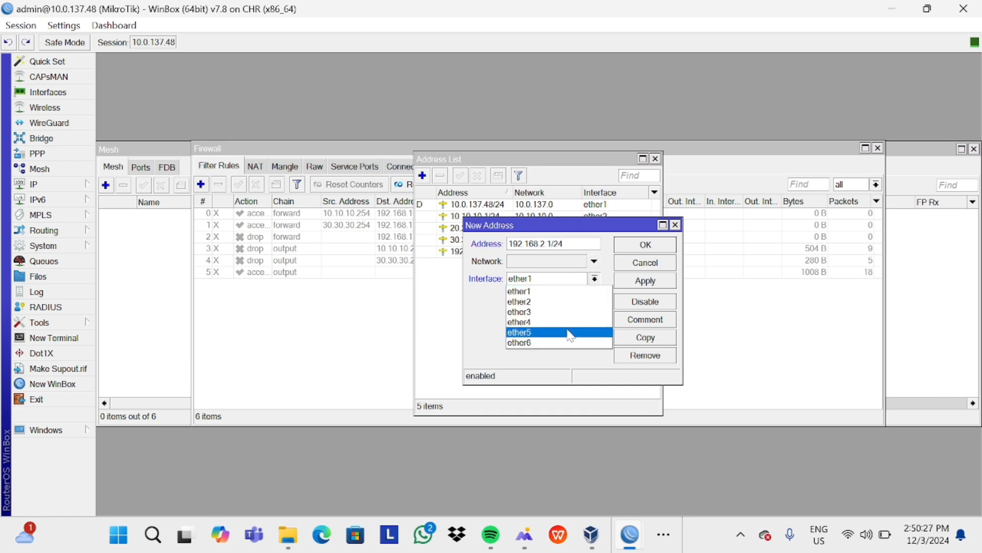
pyautogui.click(570, 343)
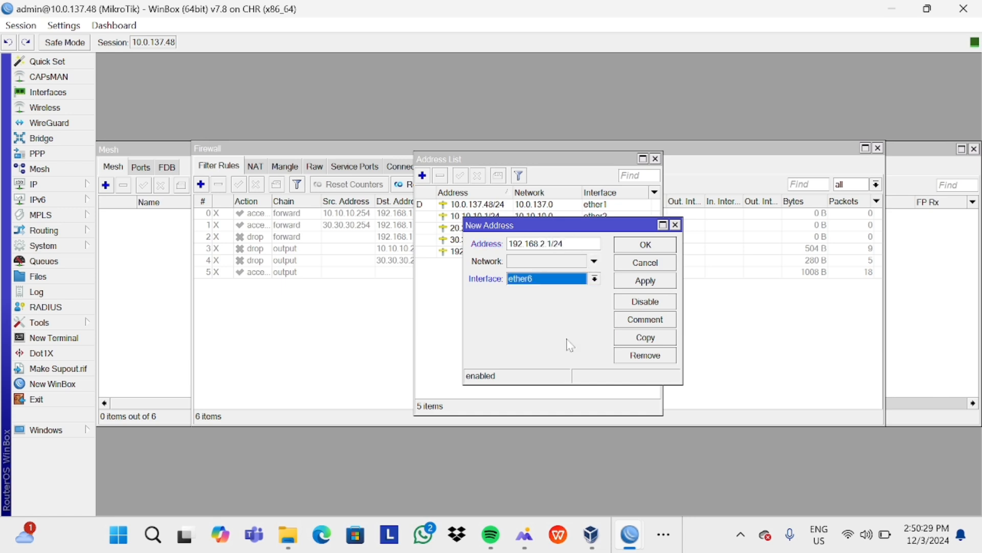
pyautogui.click(637, 281)
pyautogui.click(636, 246)
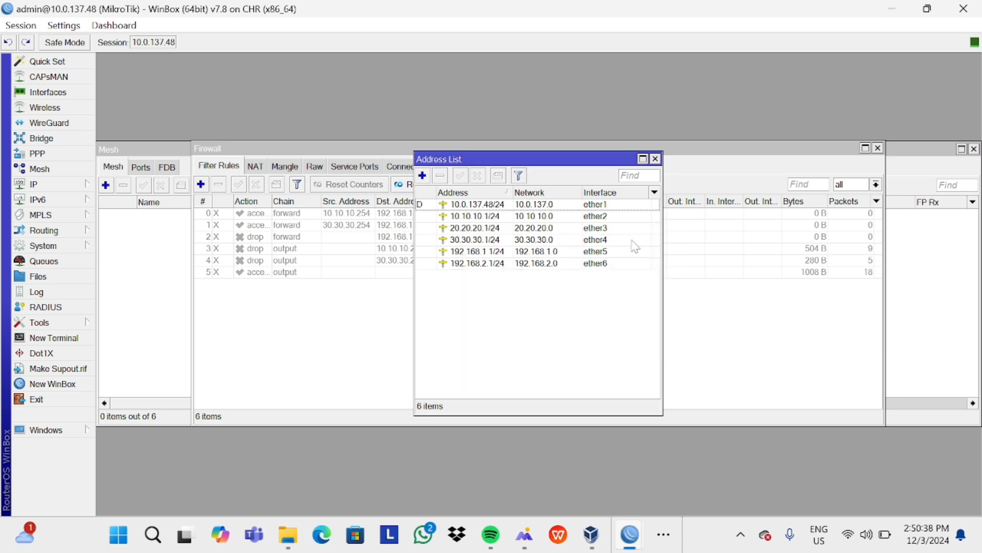
# - Set up a DHCP server on ether6 for 192.168.2.0/24 with DNS server 8.8.8.8, accepting the other suggested values
pyautogui.click(87, 185)
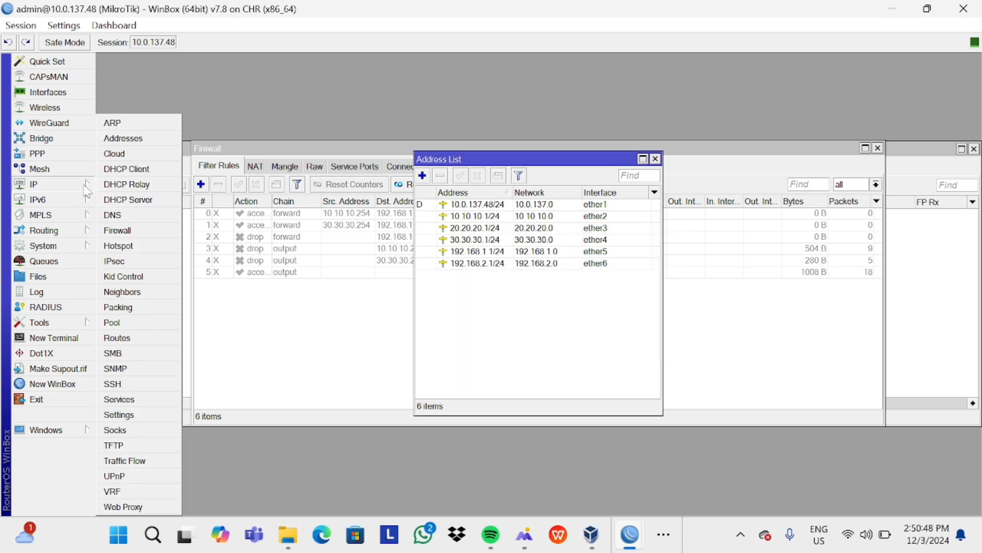
pyautogui.click(151, 199)
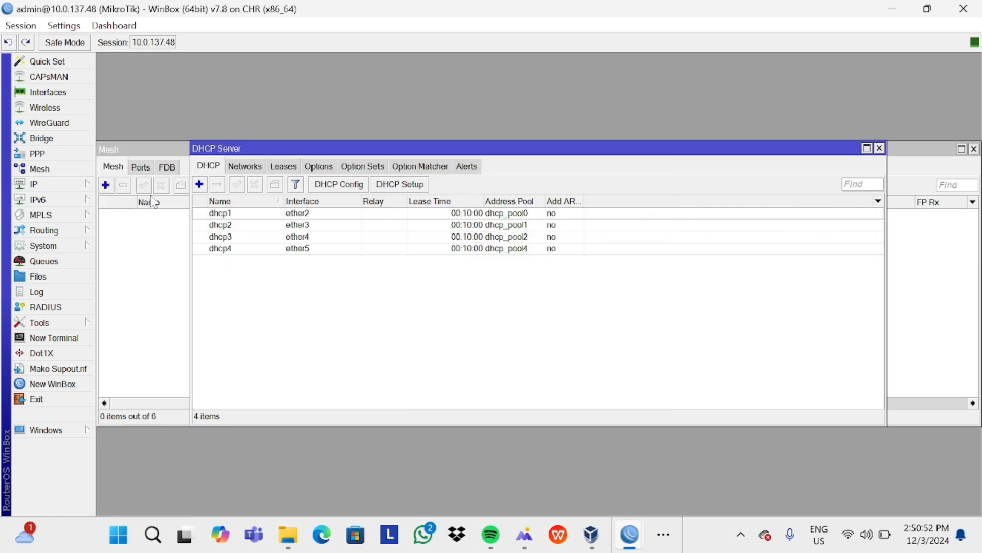
pyautogui.click(410, 184)
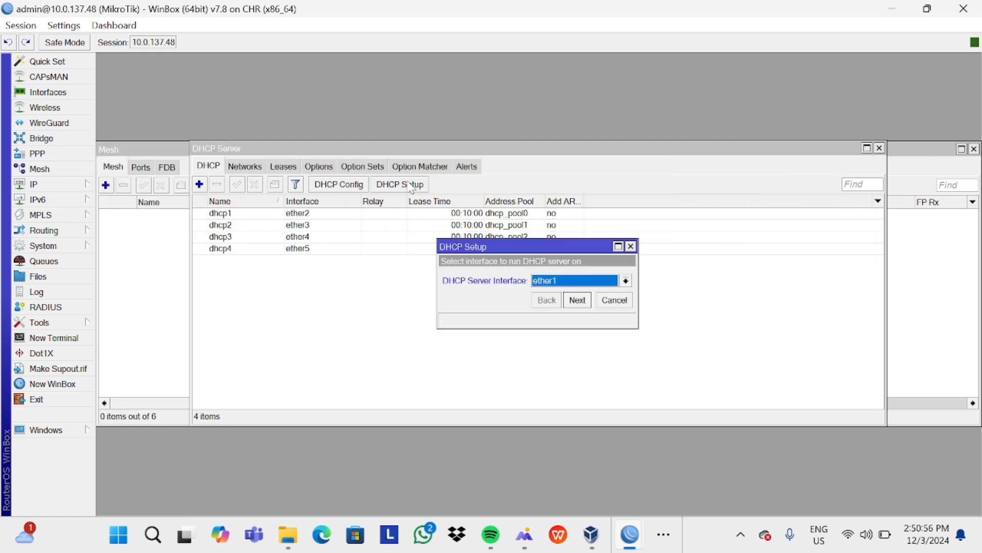
pyautogui.click(626, 280)
pyautogui.click(626, 342)
pyautogui.click(586, 299)
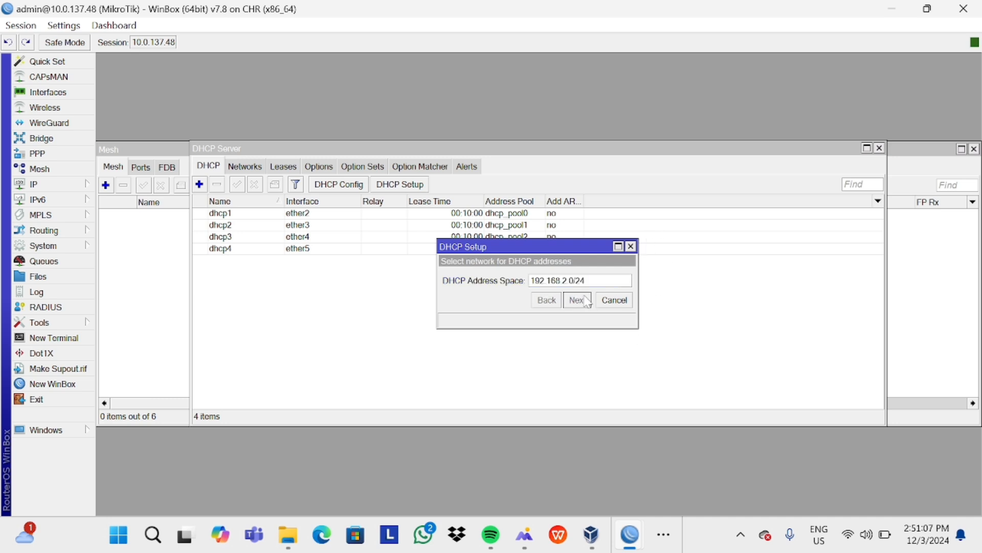
pyautogui.click(585, 300)
pyautogui.click(586, 299)
pyautogui.click(586, 300)
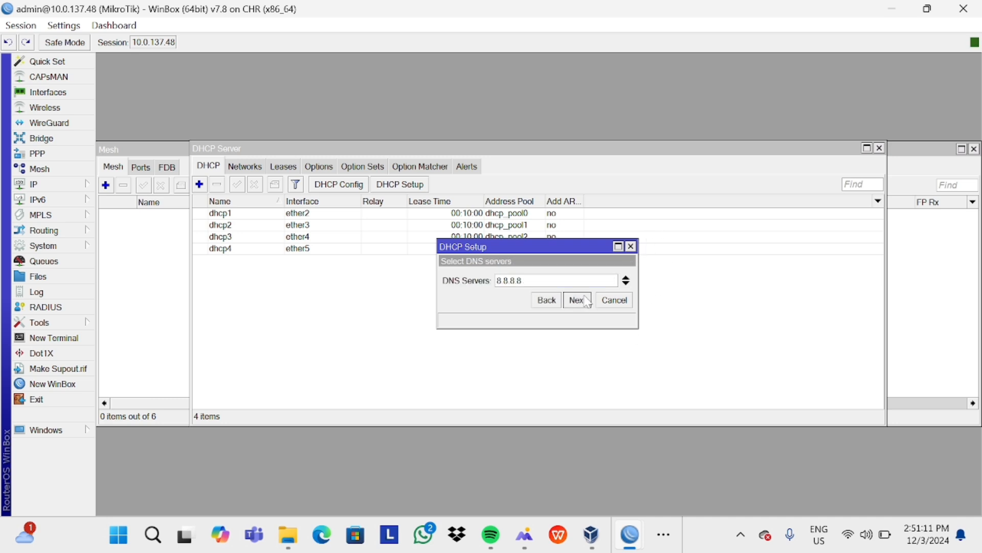
pyautogui.click(586, 300)
pyautogui.click(586, 300)
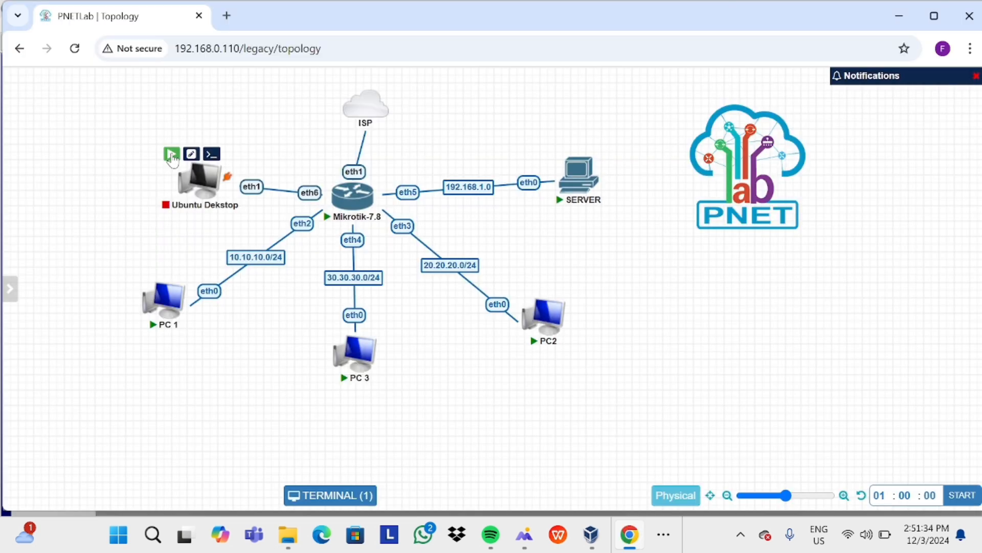
# - Switch to the PNETLab topology, start the Ubuntu Dekstop node, and connect to its console session
pyautogui.click(172, 155)
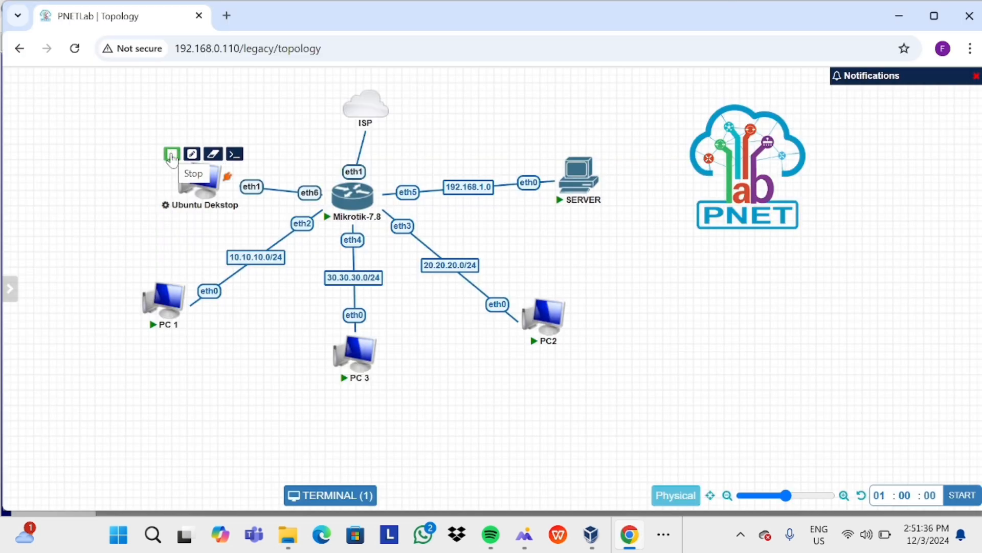
pyautogui.click(194, 182)
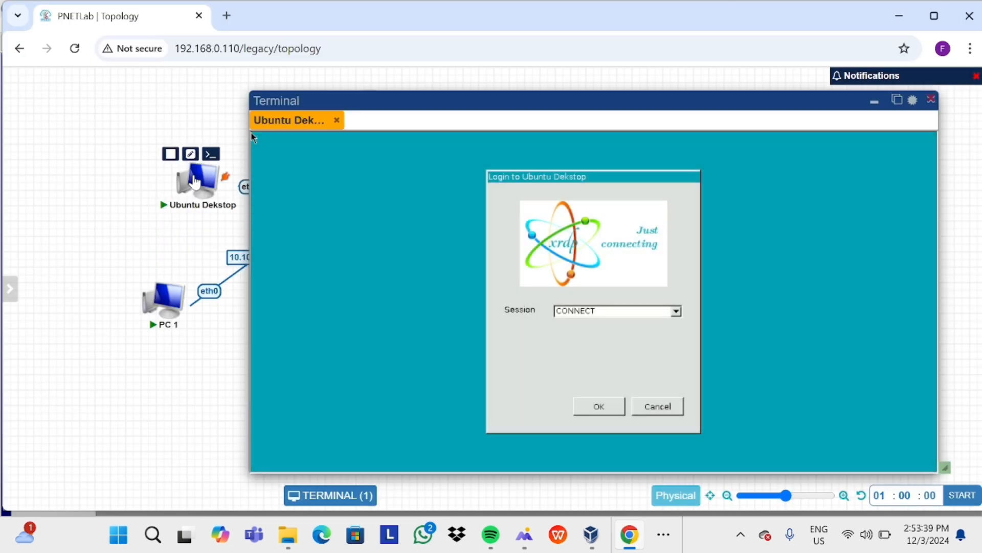
pyautogui.click(596, 405)
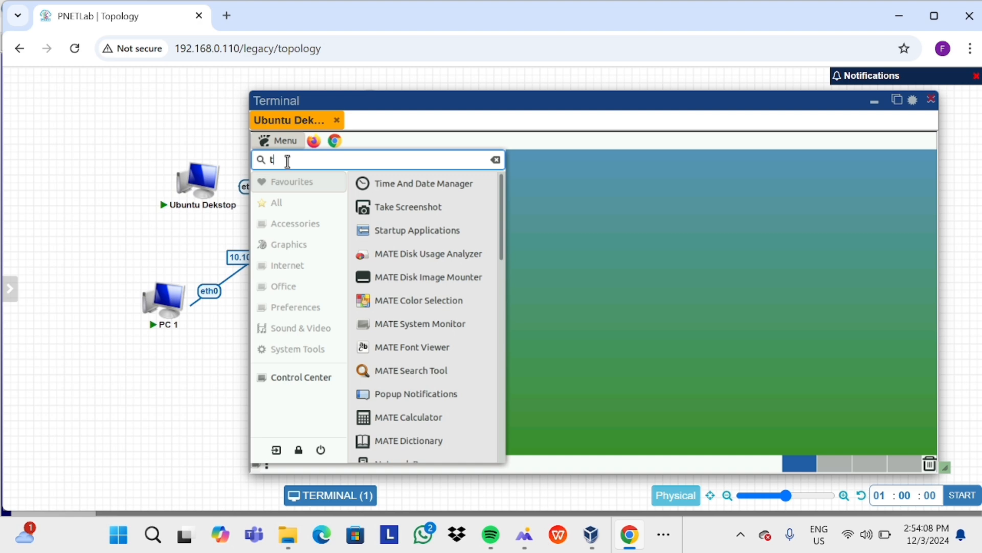
# - Launch MATE Terminal on the Ubuntu desktop and list its IP addresses with "ip a"
pyautogui.write('er')
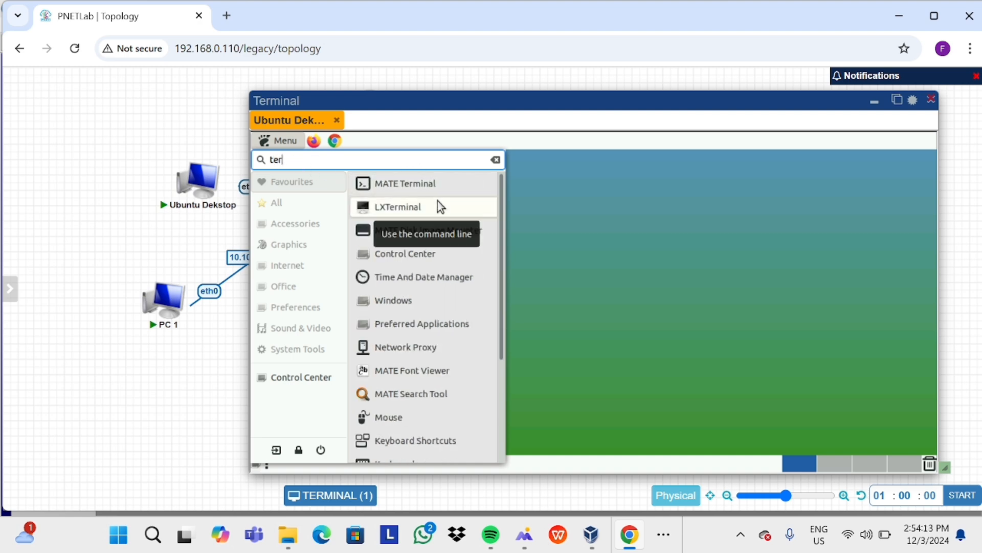
pyautogui.click(435, 182)
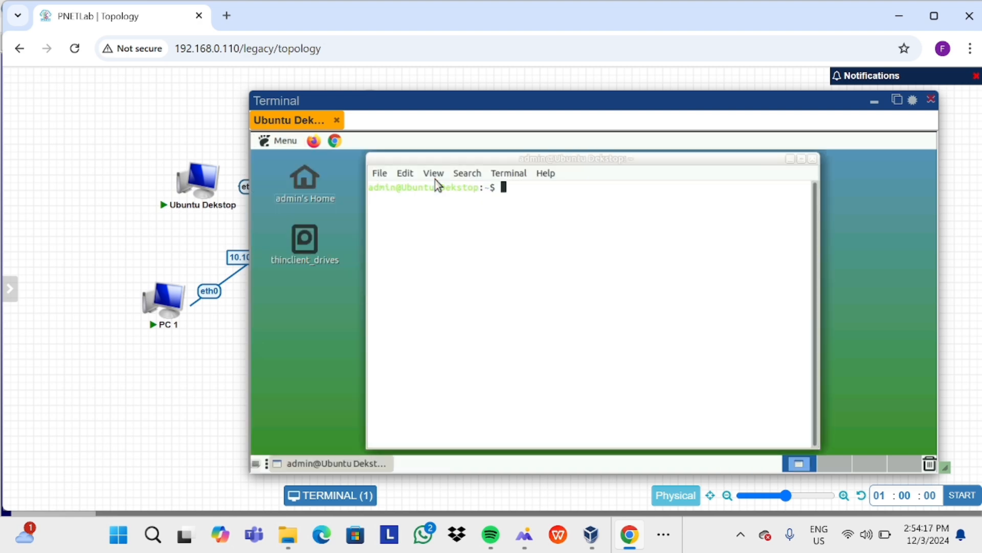
pyautogui.write('ip a')
pyautogui.press('Return')
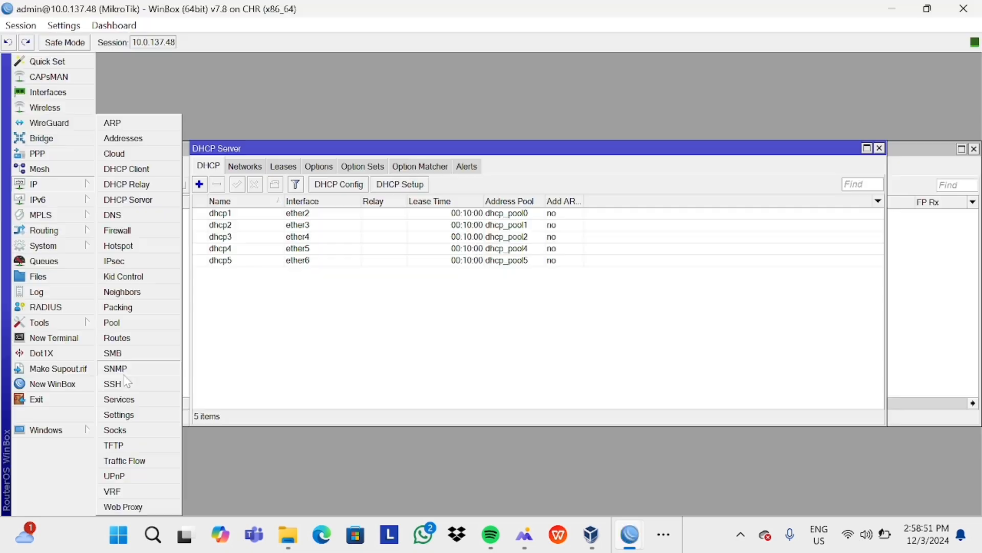
# - In WinBox, start a new firewall NAT rule with chain srcnat and out interface ether1
pyautogui.click(136, 236)
pyautogui.click(257, 168)
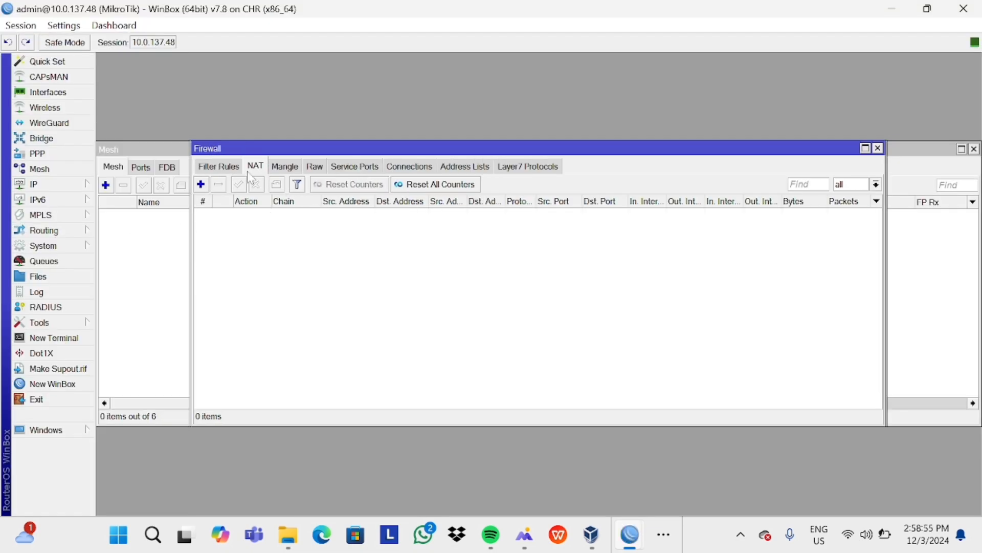
pyautogui.click(201, 184)
pyautogui.click(571, 112)
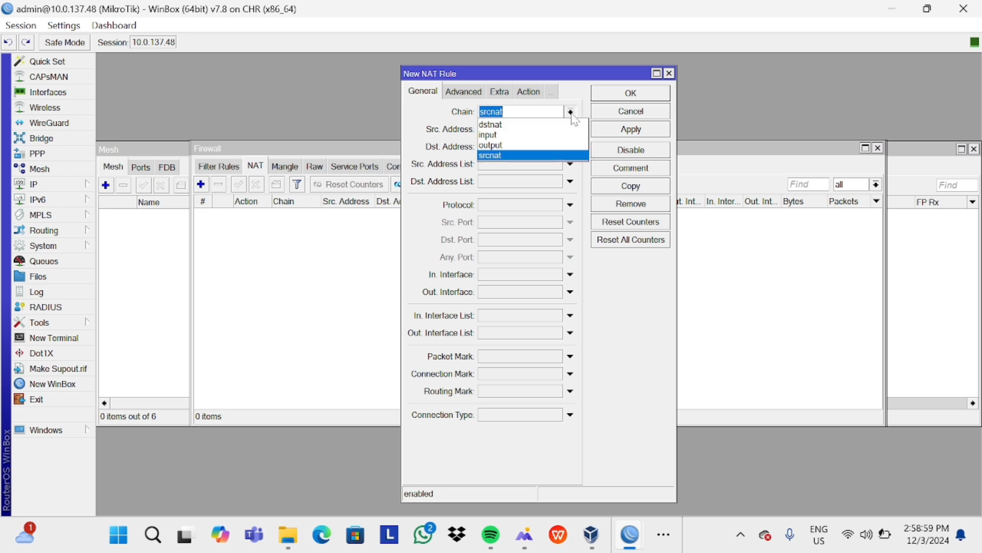
pyautogui.click(547, 158)
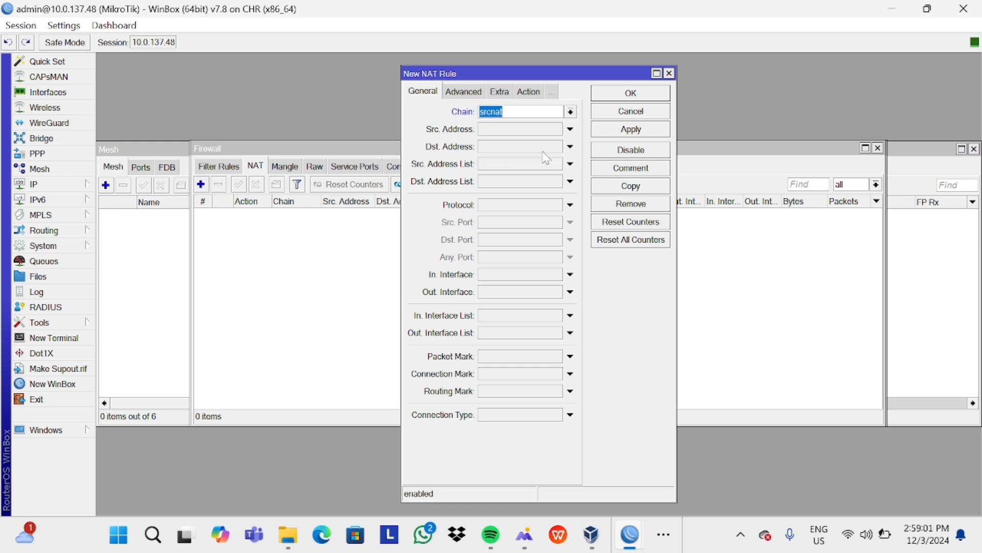
pyautogui.click(575, 292)
pyautogui.click(562, 293)
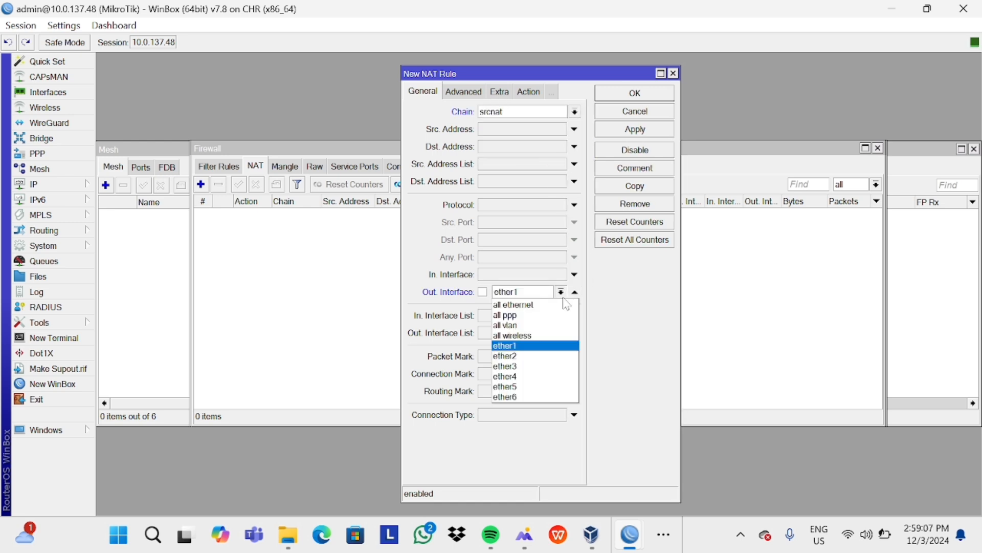
pyautogui.click(524, 345)
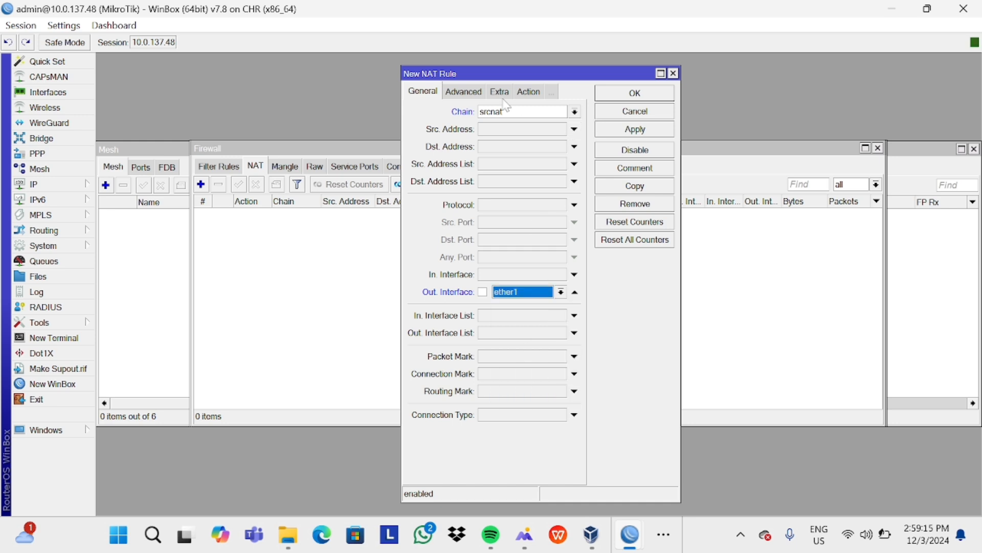
# - Set the NAT rule's action to masquerade and save the rule
pyautogui.click(529, 92)
pyautogui.click(462, 92)
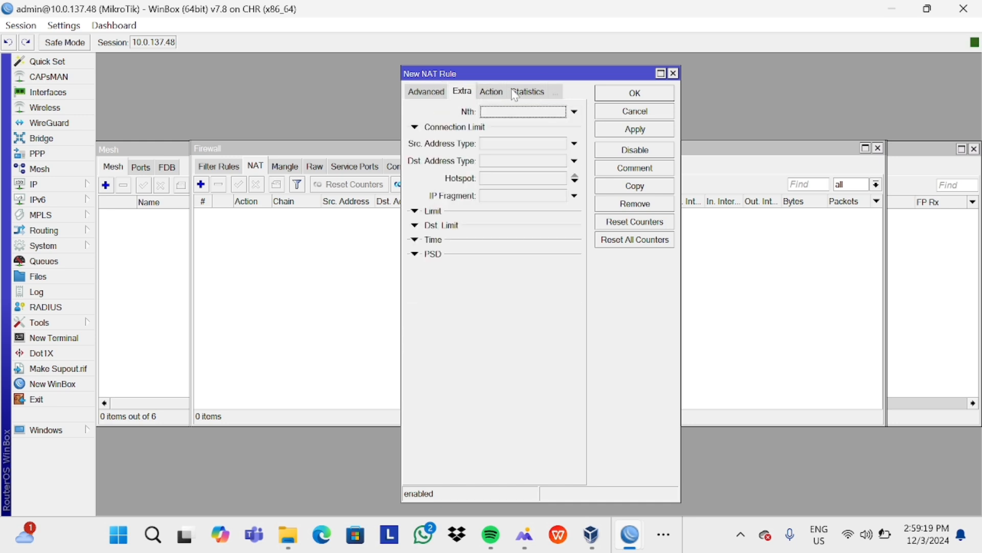
pyautogui.click(529, 92)
pyautogui.click(426, 92)
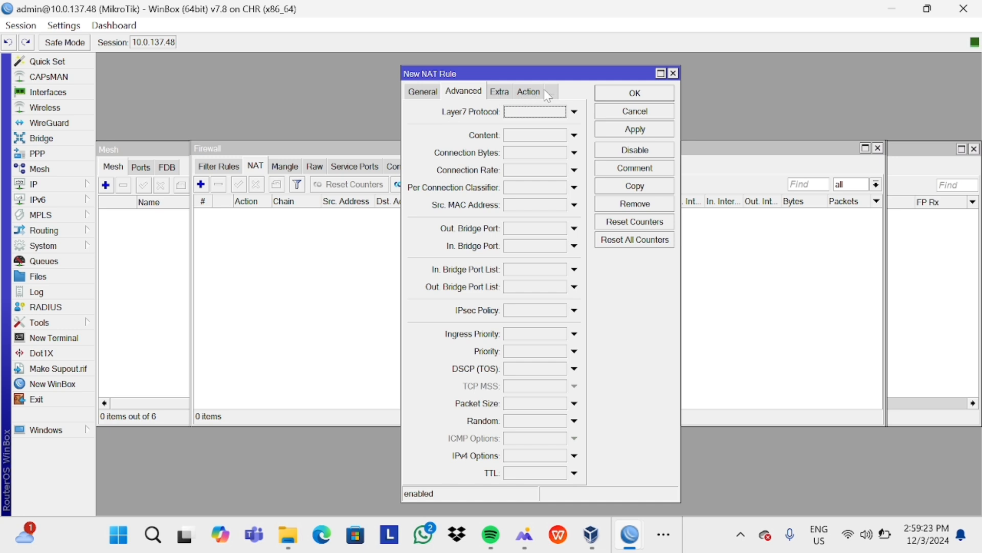
pyautogui.click(527, 93)
pyautogui.click(575, 112)
pyautogui.click(541, 186)
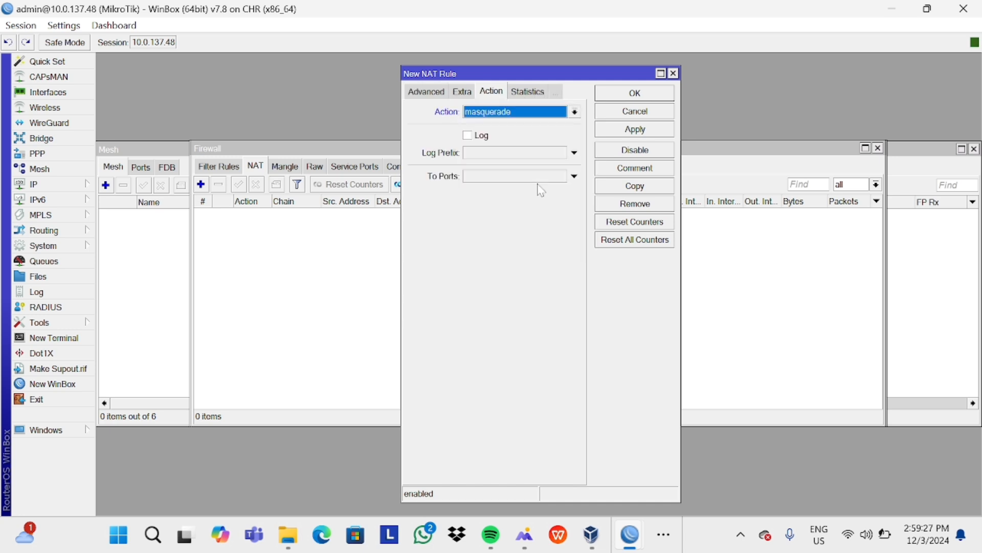
pyautogui.click(635, 94)
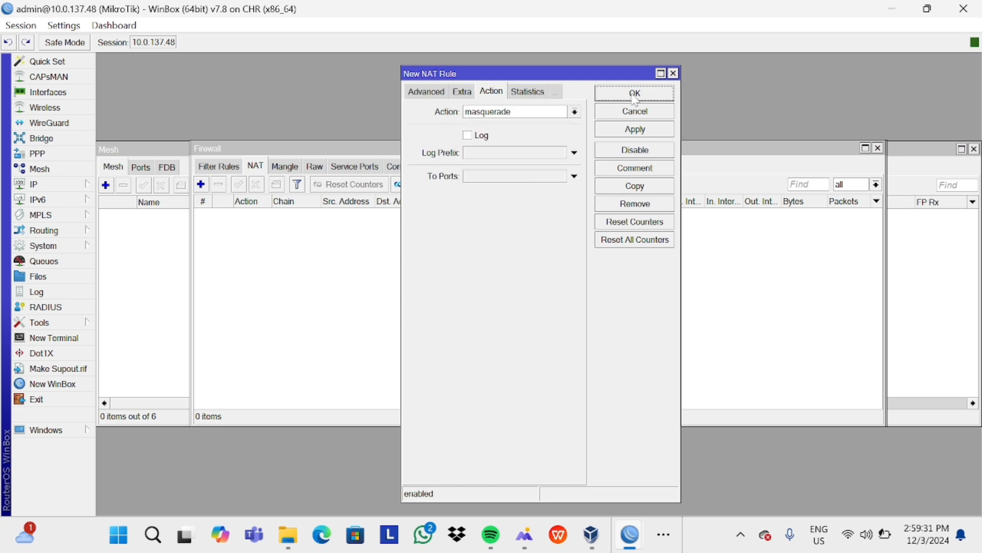
# - Return to the Ubuntu Dekstop console in PNETLab, stop the running ping, and ping 8.8.8.8 again
pyautogui.click(661, 538)
pyautogui.click(640, 494)
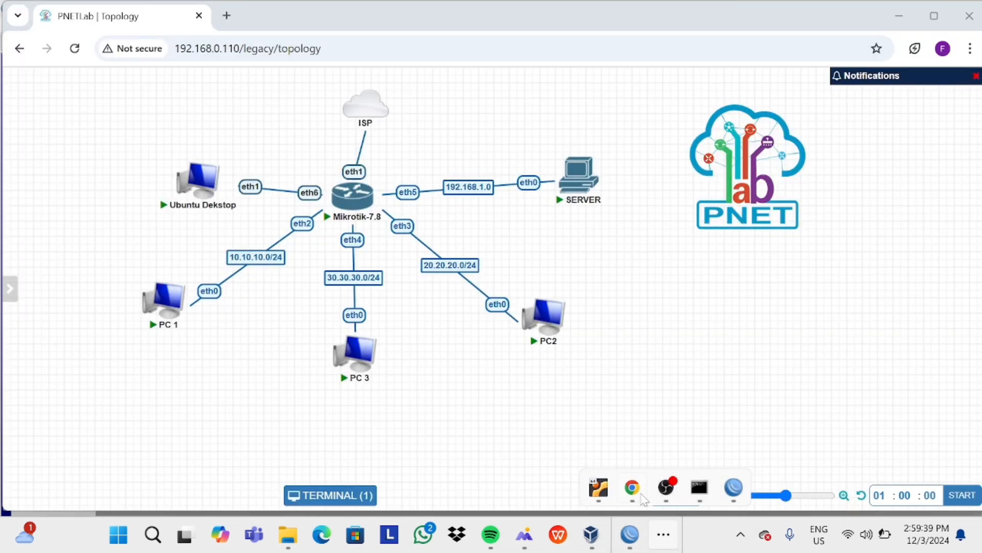
pyautogui.click(197, 179)
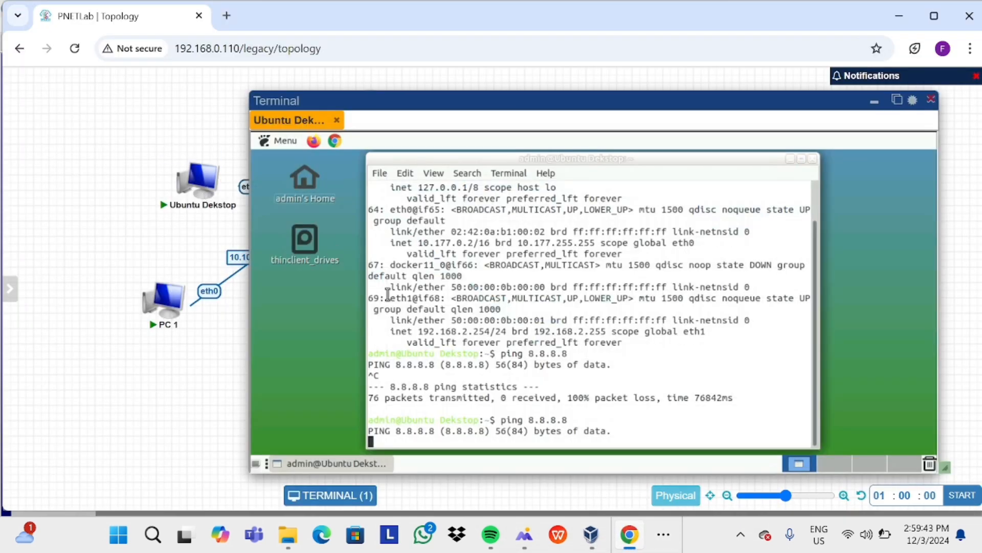
pyautogui.hotkey('ctrl', 'c')
pyautogui.press('Up')
pyautogui.press('Return')
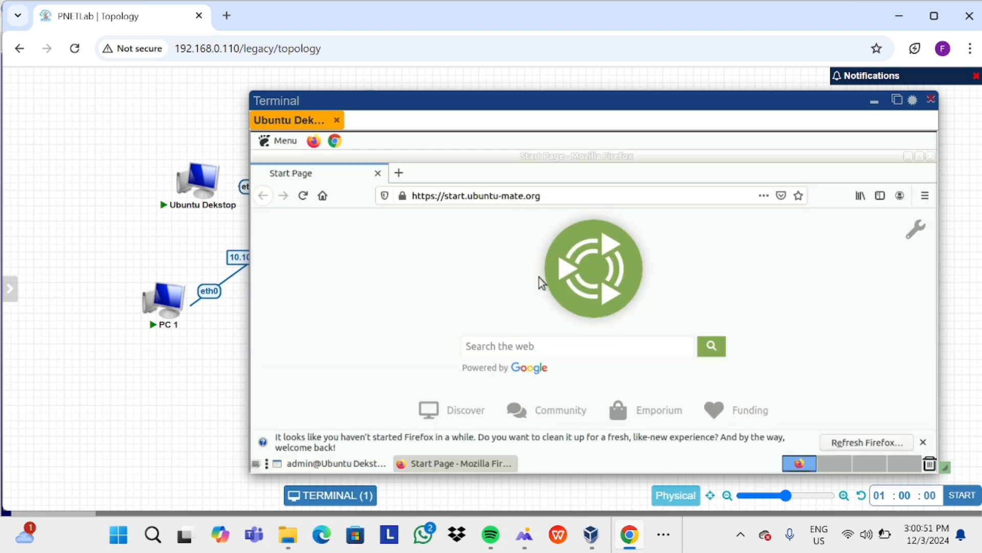
# - Browse to youtube.com in Firefox on the Ubuntu desktop to test internet access
pyautogui.click(541, 196)
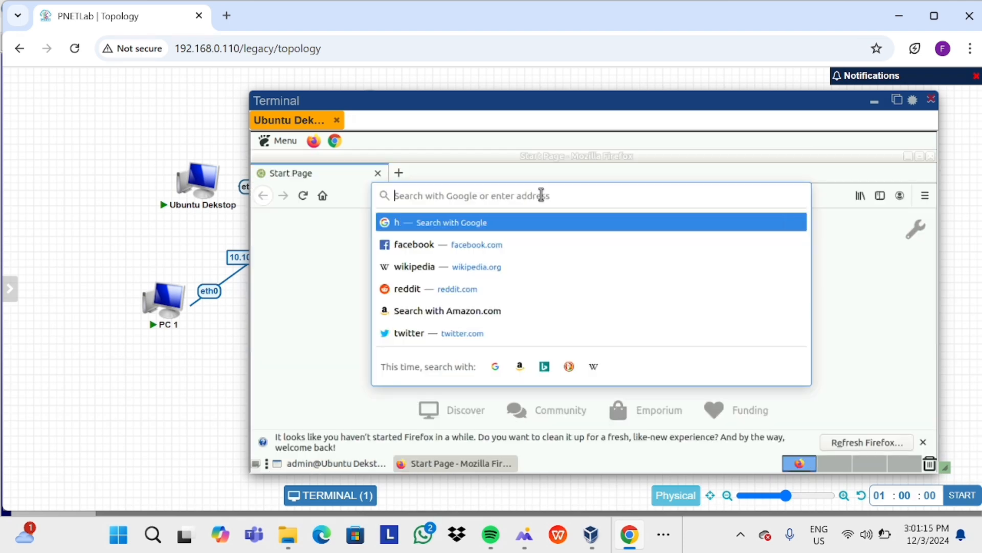
pyautogui.write('y')
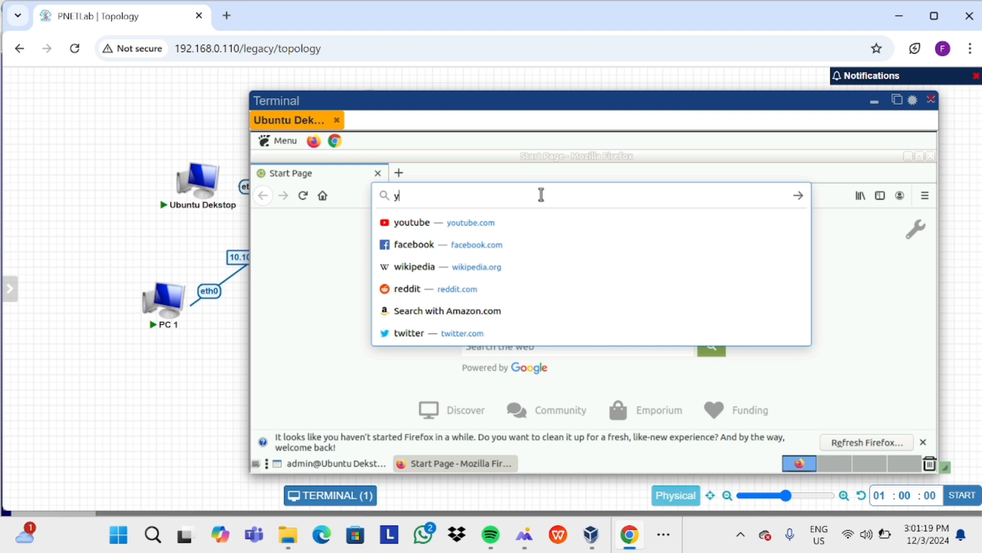
pyautogui.write('outu')
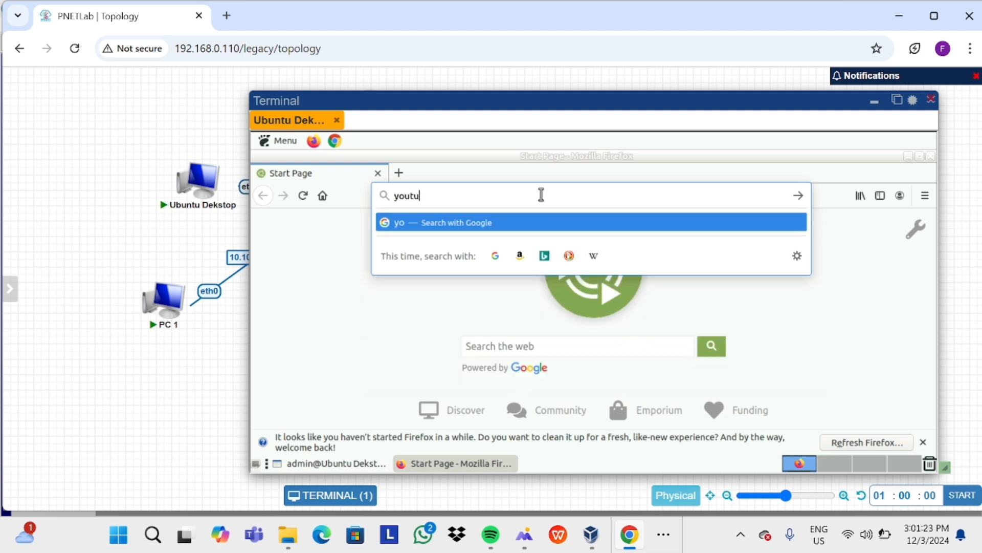
pyautogui.write('be.com')
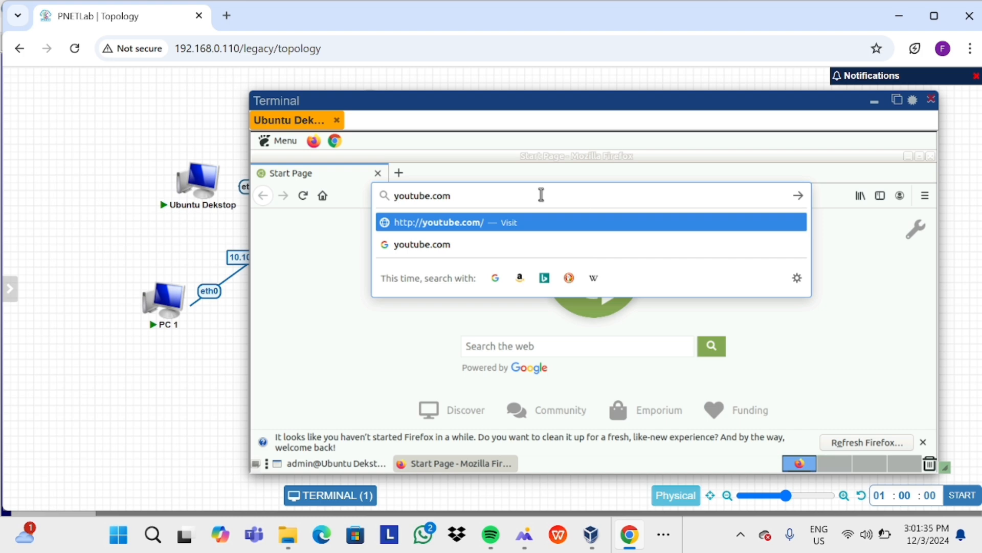
pyautogui.press('Return')
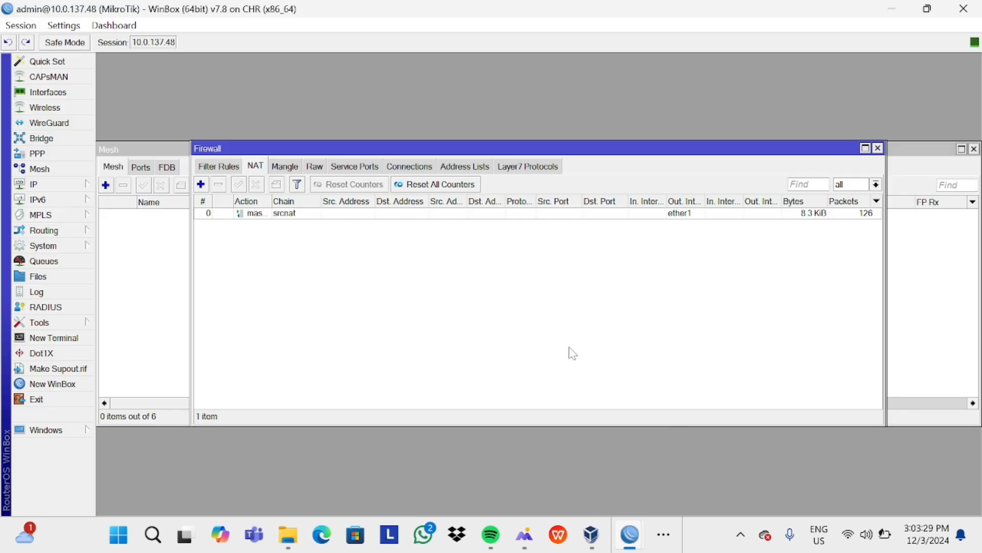
# - Start a new firewall filter rule with chain forward, protocol tcp and destination port 443
pyautogui.click(49, 185)
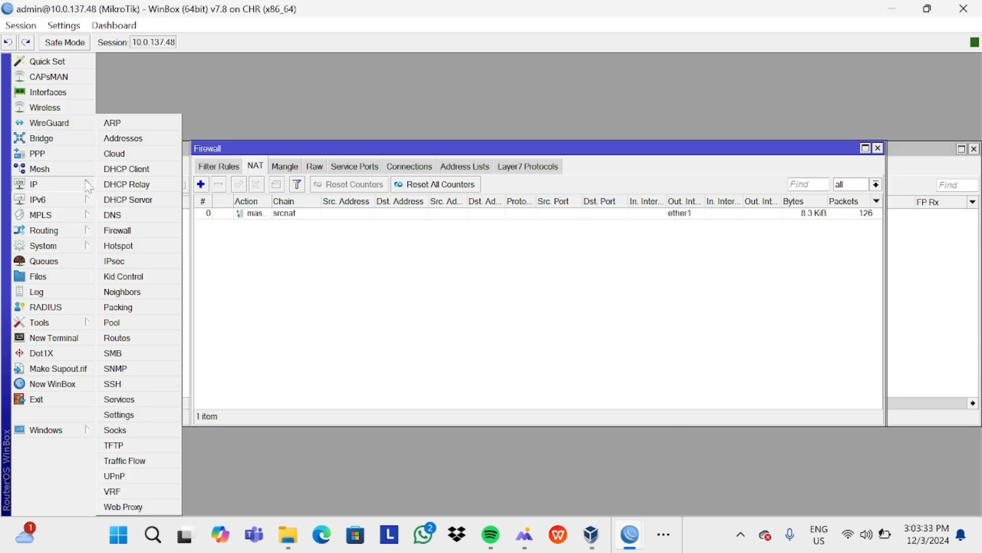
pyautogui.click(125, 235)
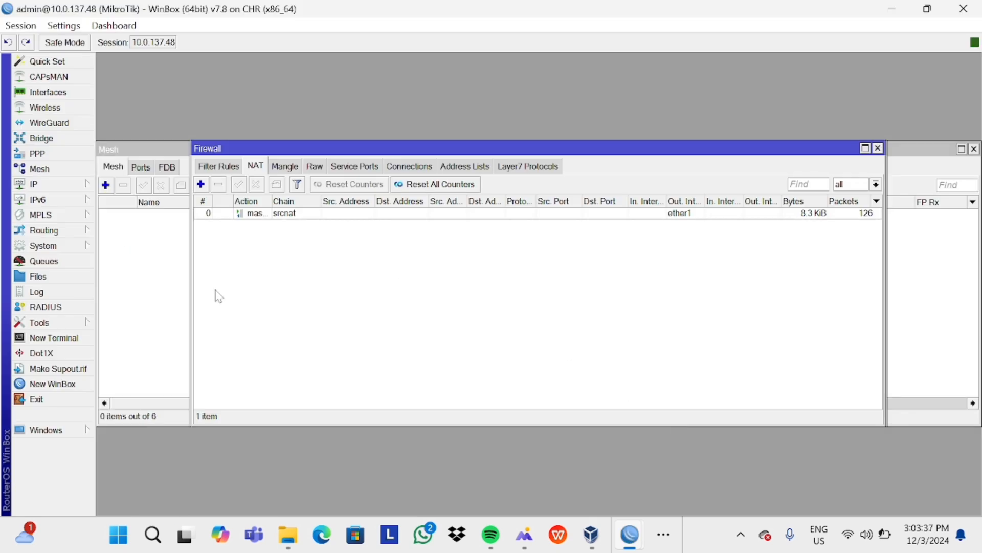
pyautogui.click(225, 166)
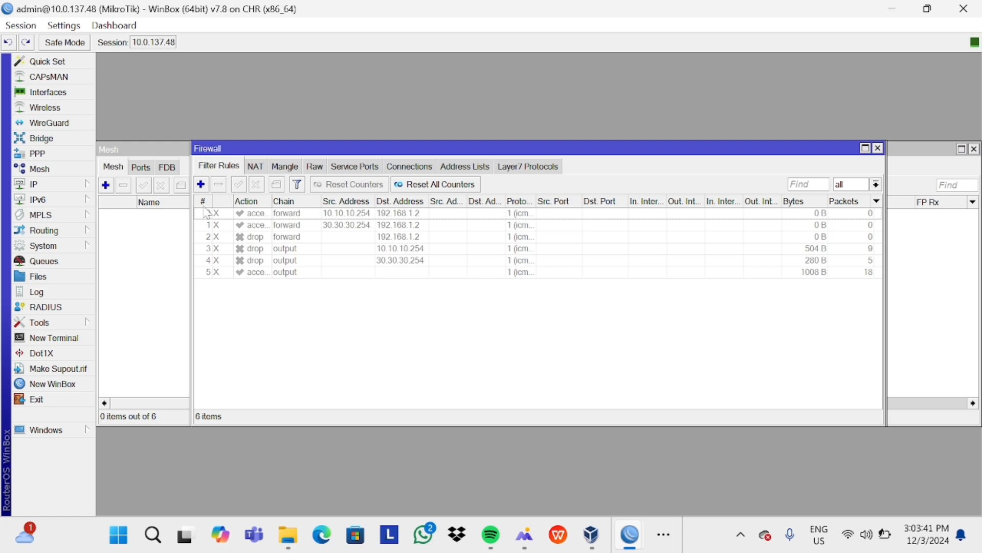
pyautogui.click(201, 184)
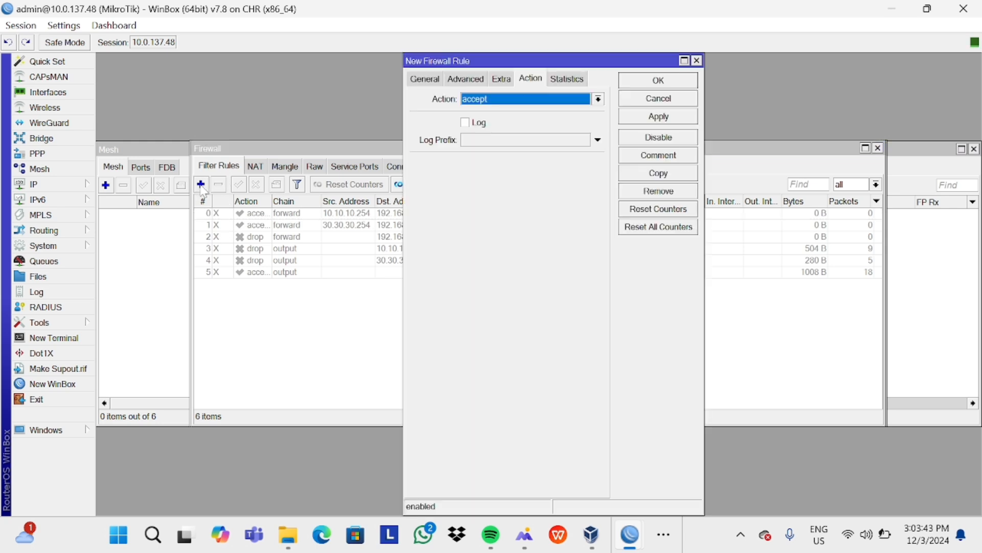
pyautogui.click(424, 79)
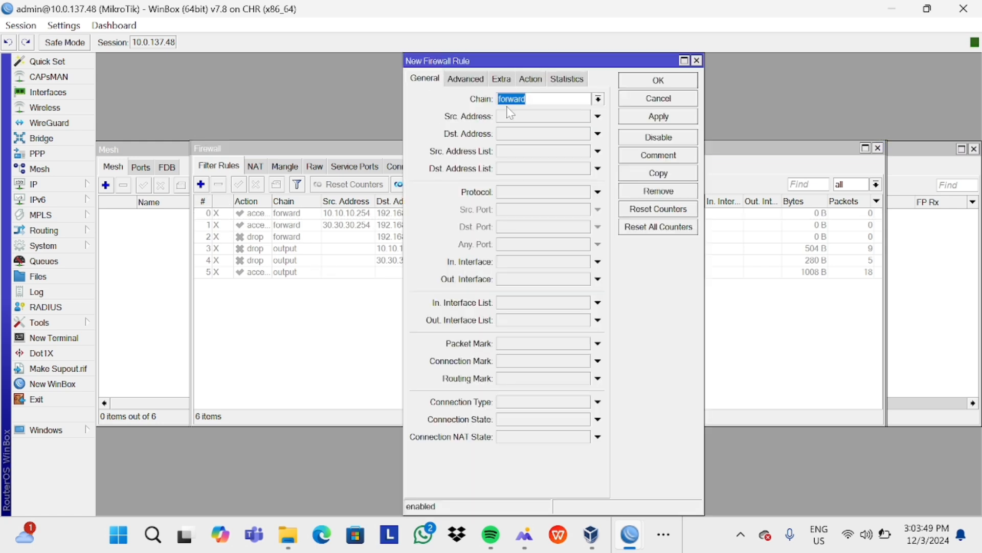
pyautogui.click(597, 192)
pyautogui.click(517, 248)
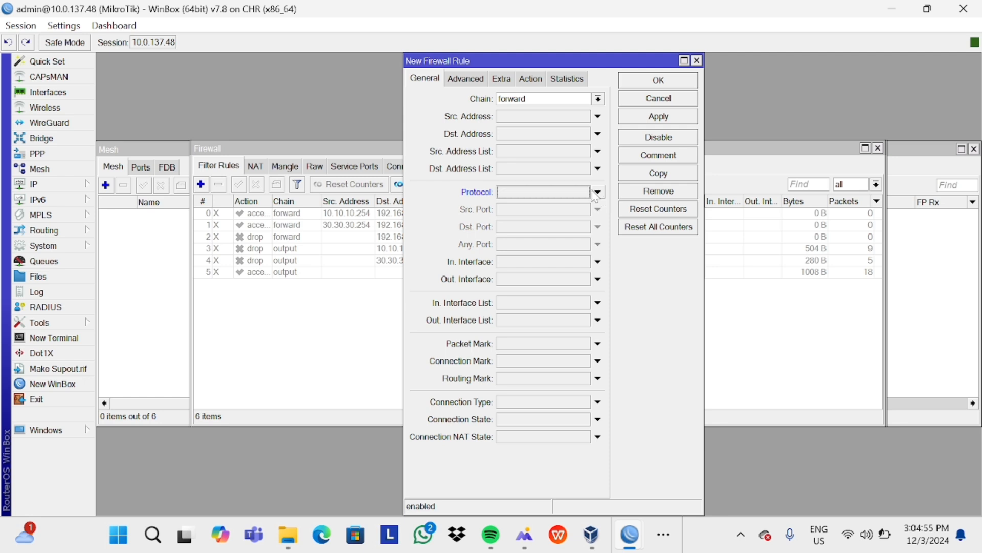
pyautogui.click(585, 194)
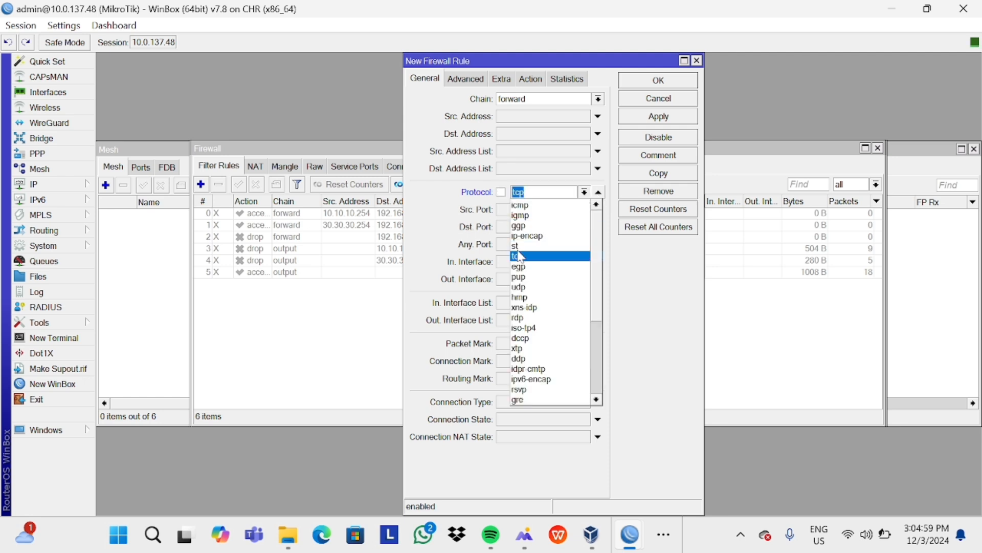
pyautogui.click(522, 257)
pyautogui.click(533, 228)
pyautogui.write('4')
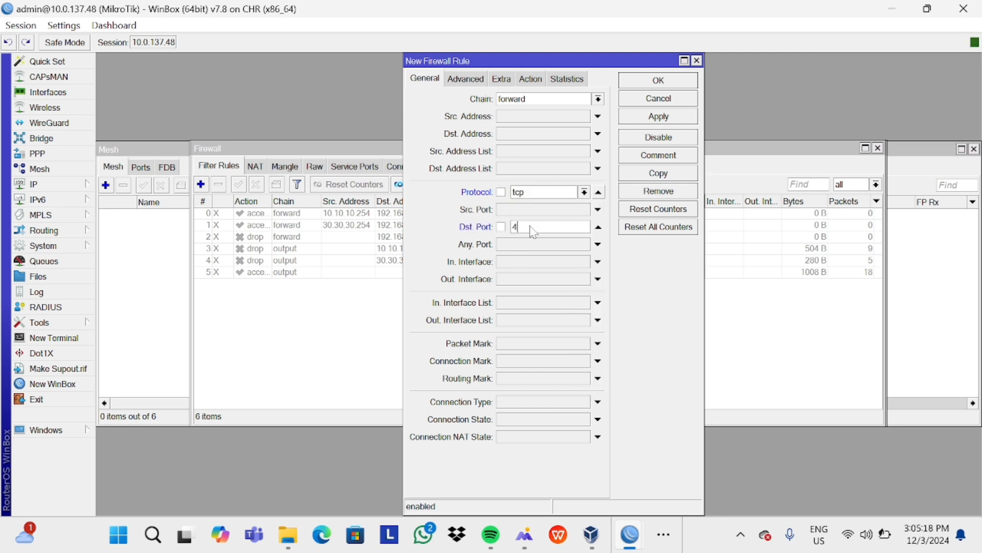
pyautogui.write('43')
# - Set the new filter rule's TLS Host to *youtube.com*
pyautogui.click(467, 79)
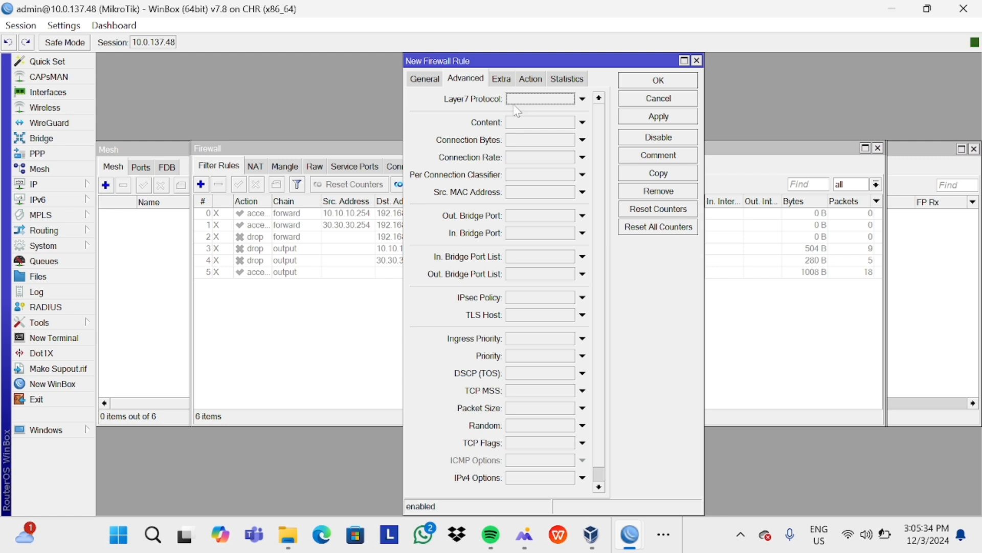
pyautogui.scroll(-1, 524, 249)
pyautogui.click(559, 297)
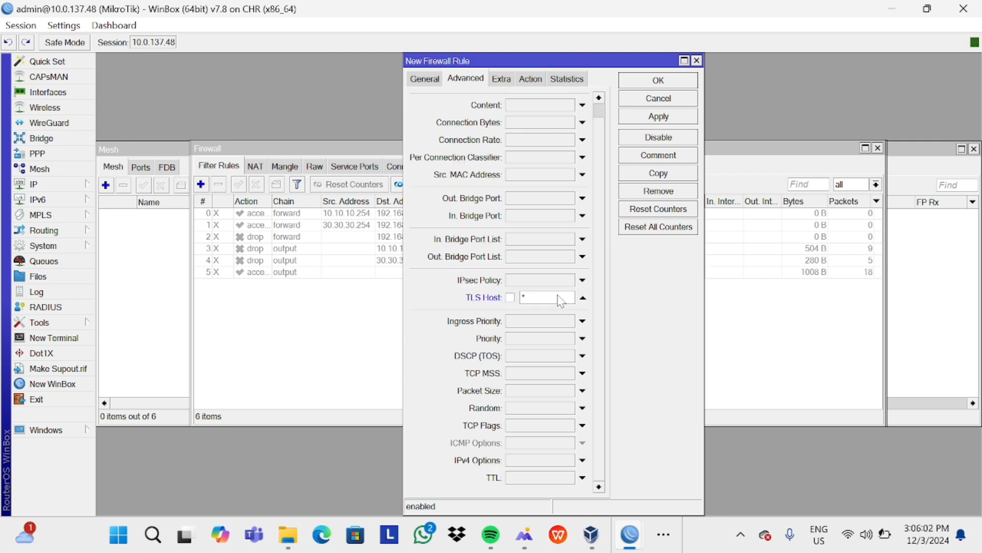
pyautogui.write('youtube.com*')
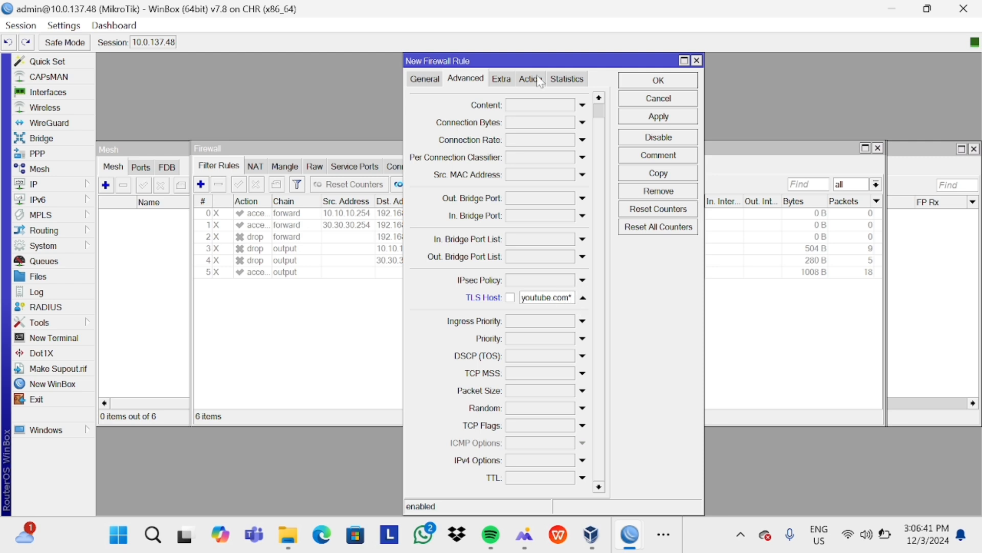
# - Set the filter rule's action to drop and save the rule
pyautogui.click(531, 78)
pyautogui.click(575, 97)
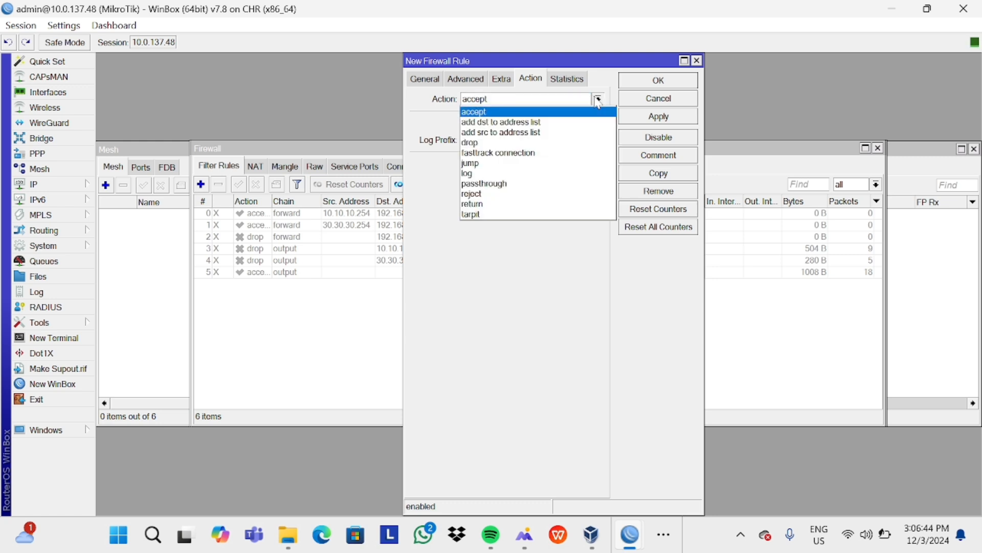
pyautogui.click(558, 135)
pyautogui.click(658, 115)
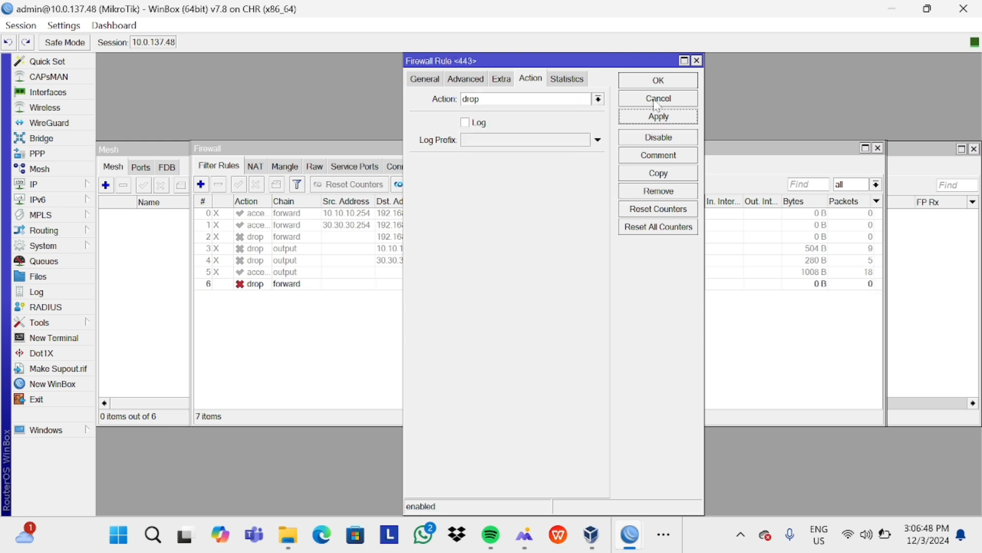
pyautogui.click(658, 79)
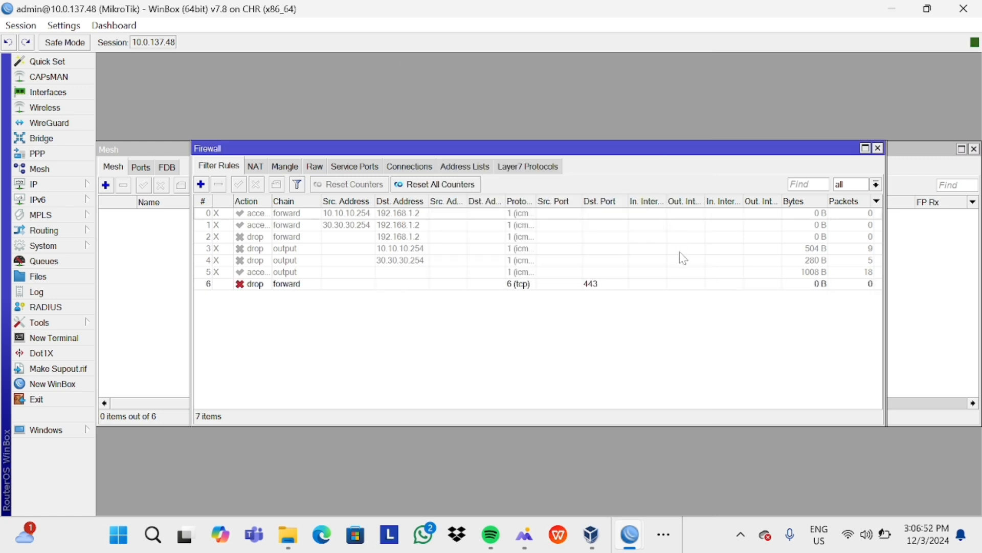
pyautogui.click(673, 535)
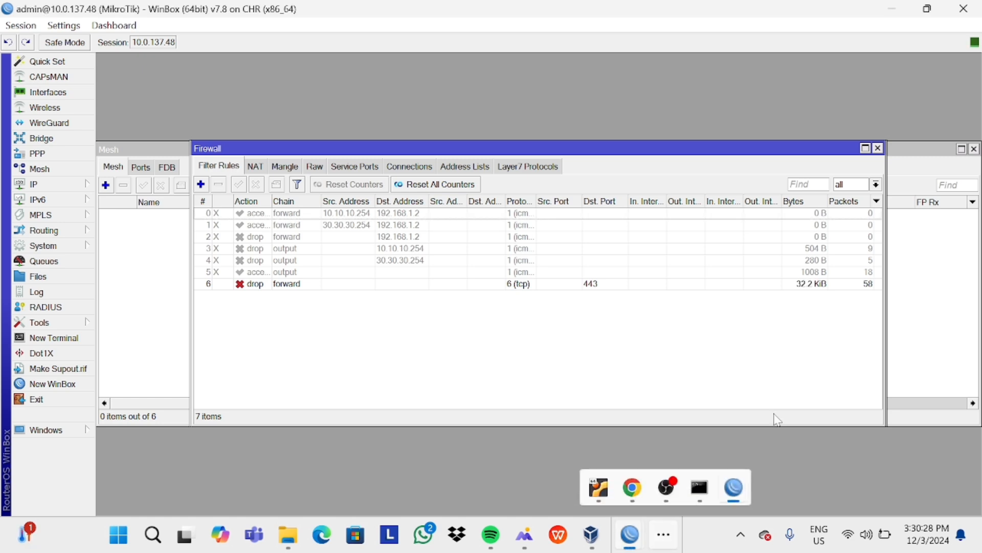
pyautogui.click(774, 414)
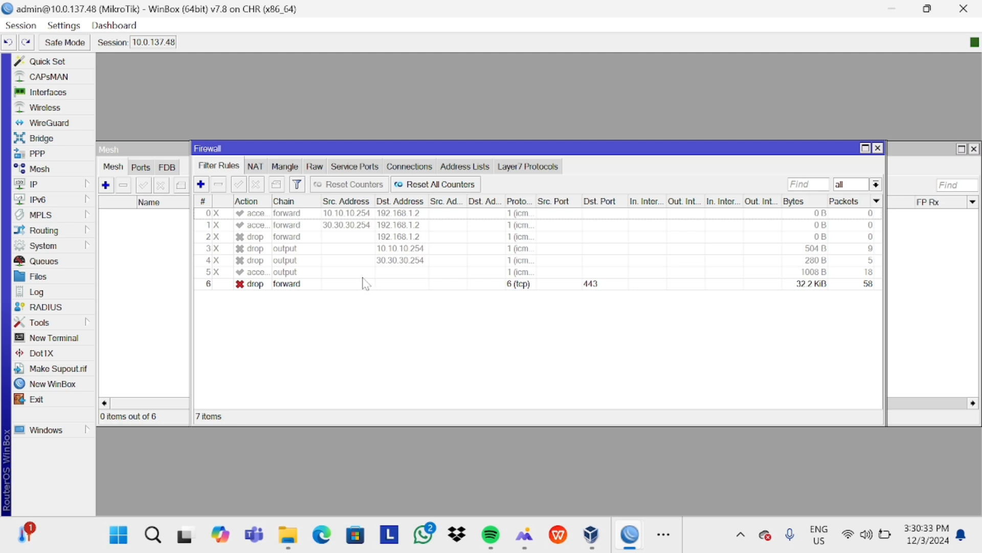
# - Enable logging on the port 443 drop rule with the log prefix "orang akses yt", save it, and open the router log
pyautogui.click(303, 287)
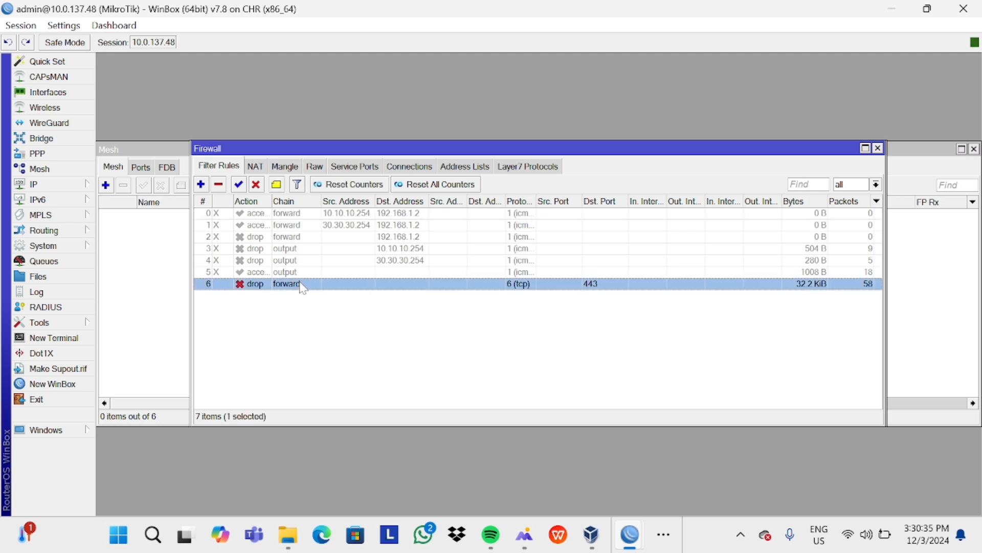
pyautogui.doubleClick(302, 286)
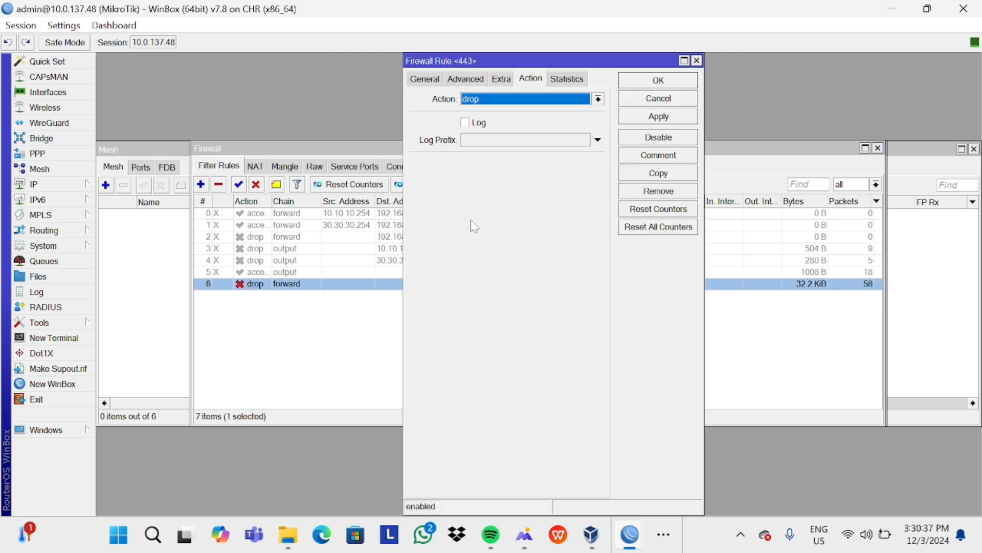
pyautogui.click(465, 123)
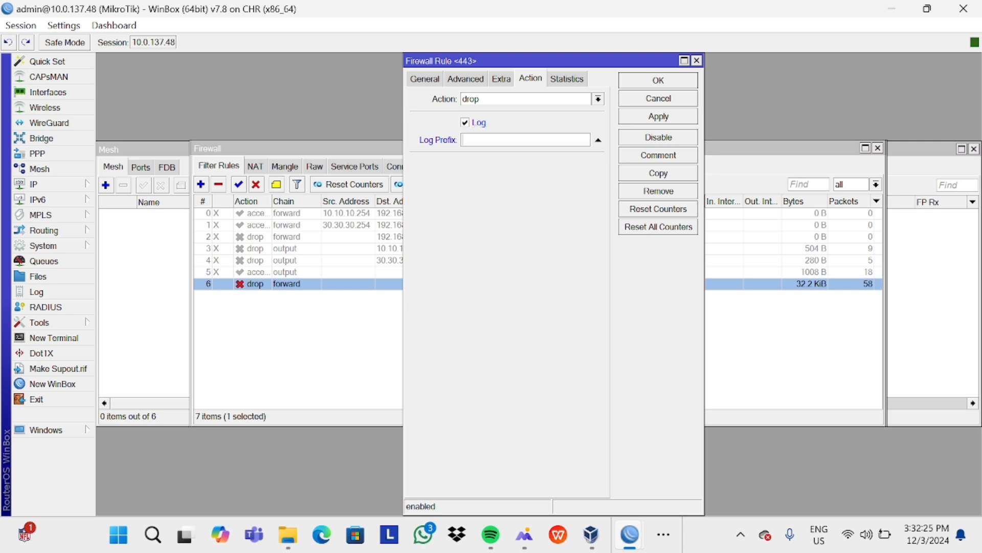
pyautogui.write('orang akses yt')
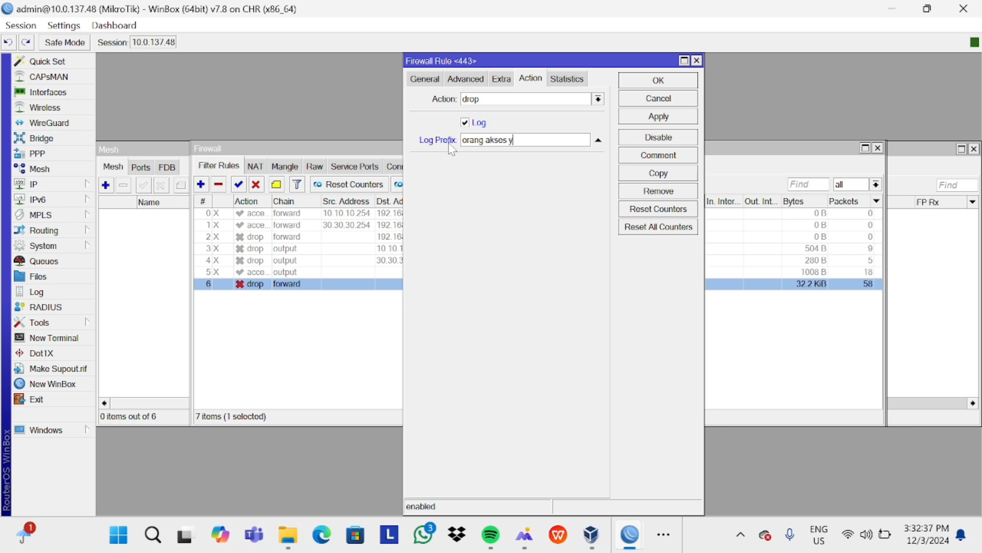
pyautogui.click(660, 80)
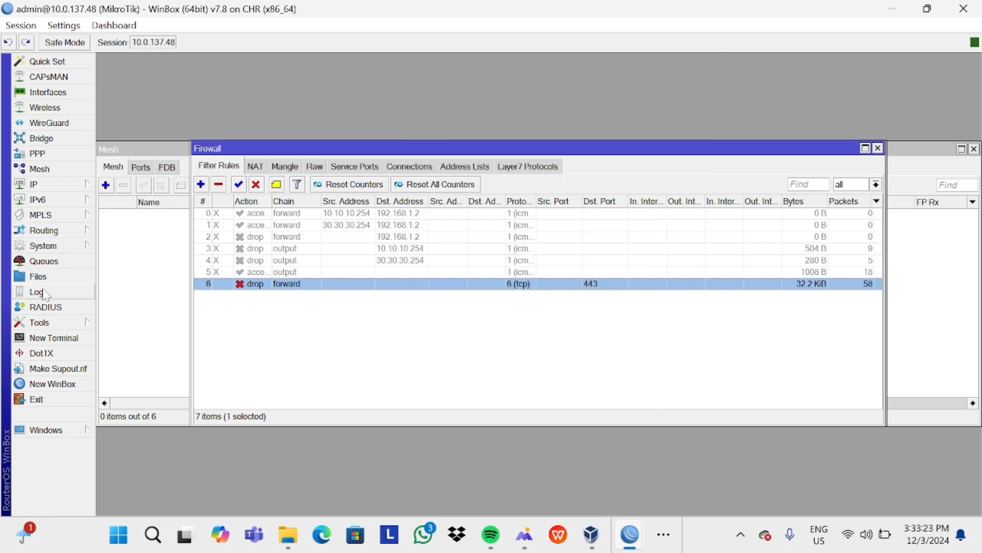
pyautogui.click(44, 291)
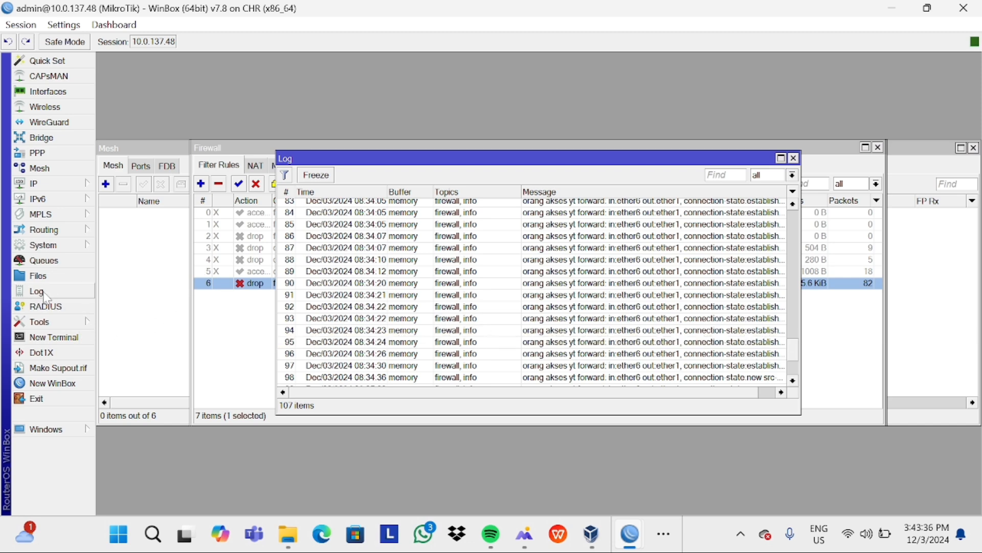
# - Enter Asia/Jakarta as the time zone name in the router's system clock settings and save them
pyautogui.click(46, 245)
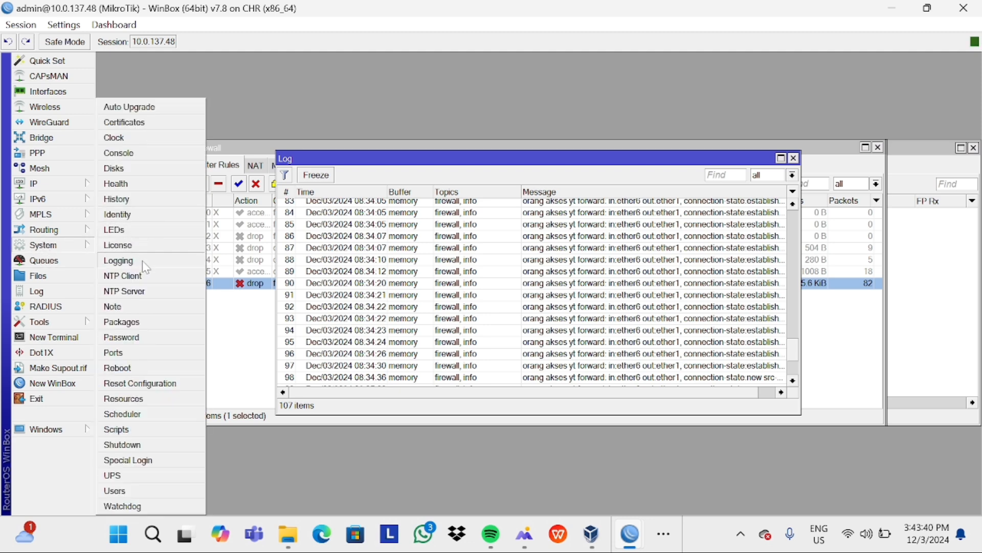
pyautogui.click(126, 138)
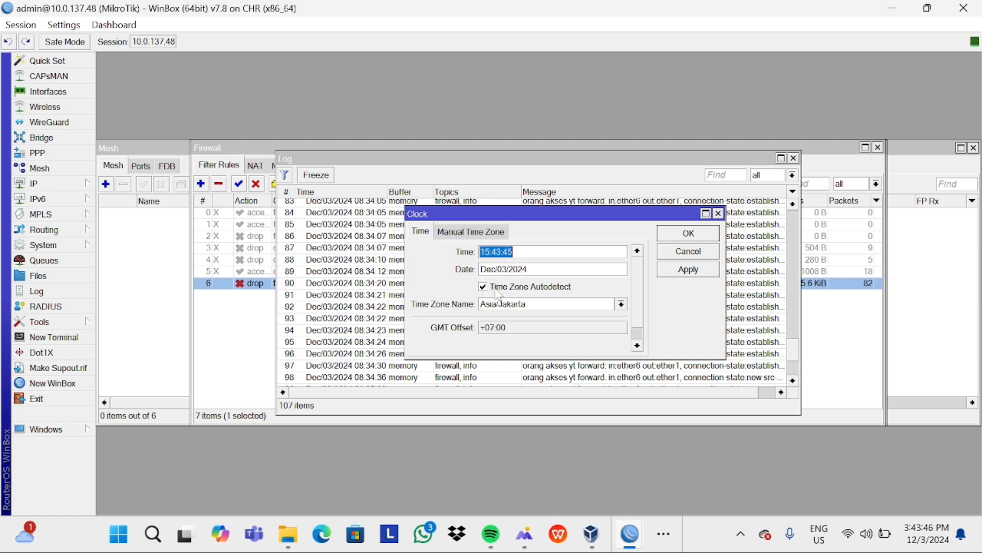
pyautogui.click(621, 305)
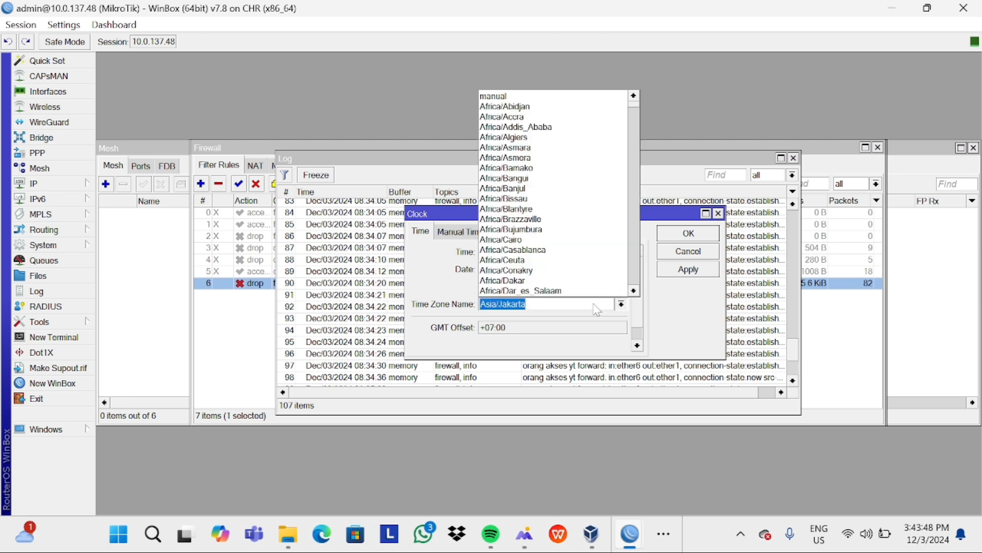
pyautogui.click(579, 308)
pyautogui.press('BackSpace')
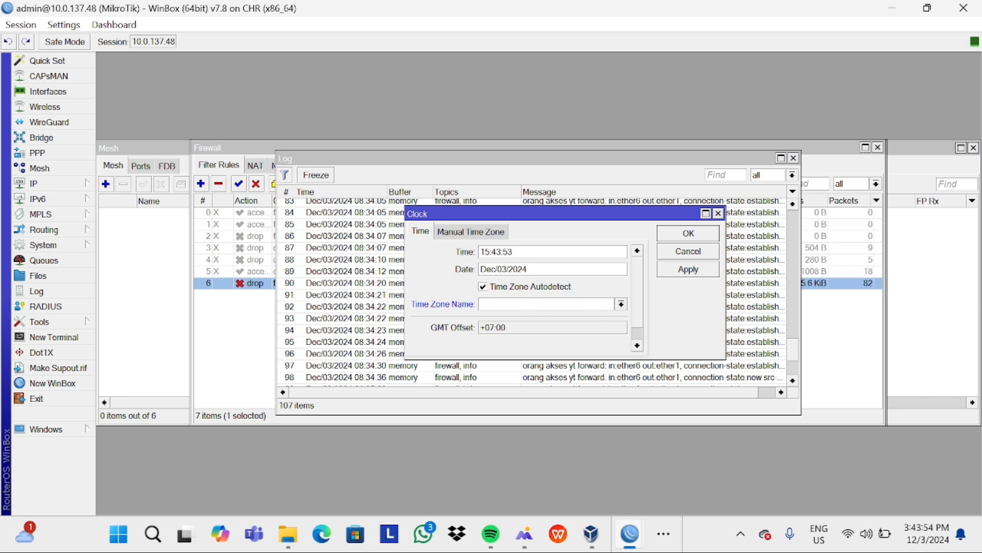
pyautogui.write('Asia/Jakarta')
pyautogui.click(691, 271)
pyautogui.click(711, 234)
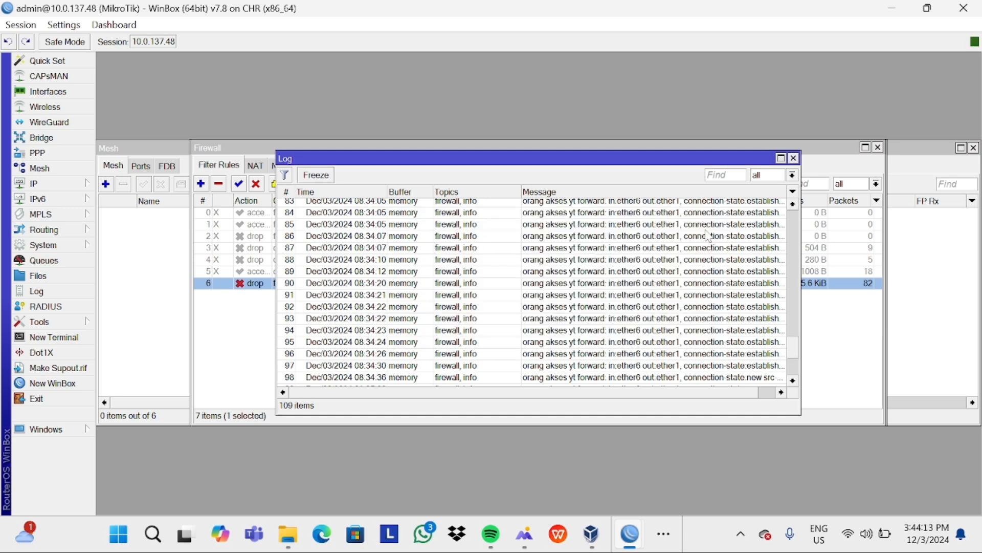
# - Add the router time to the status display of the WinBox window
pyautogui.rightClick(921, 47)
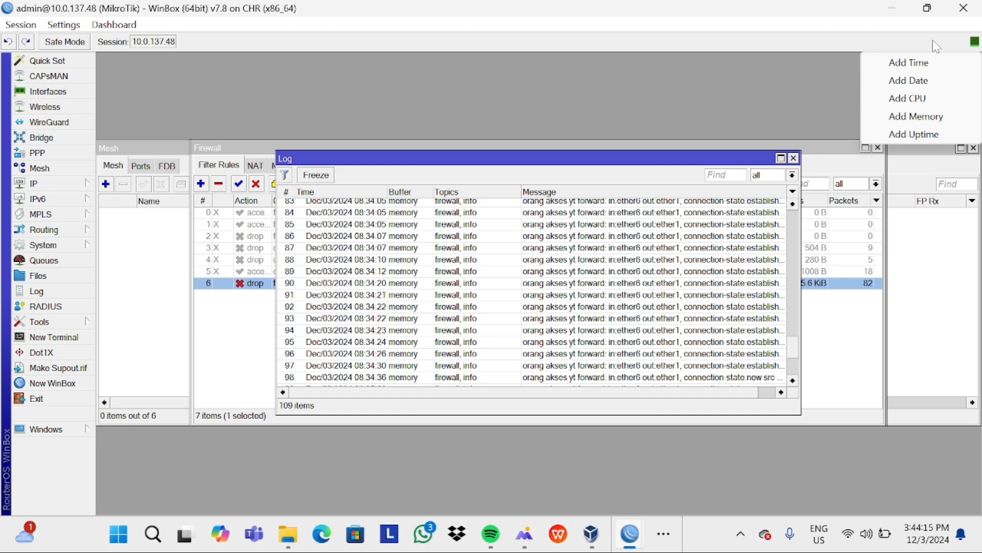
pyautogui.click(920, 66)
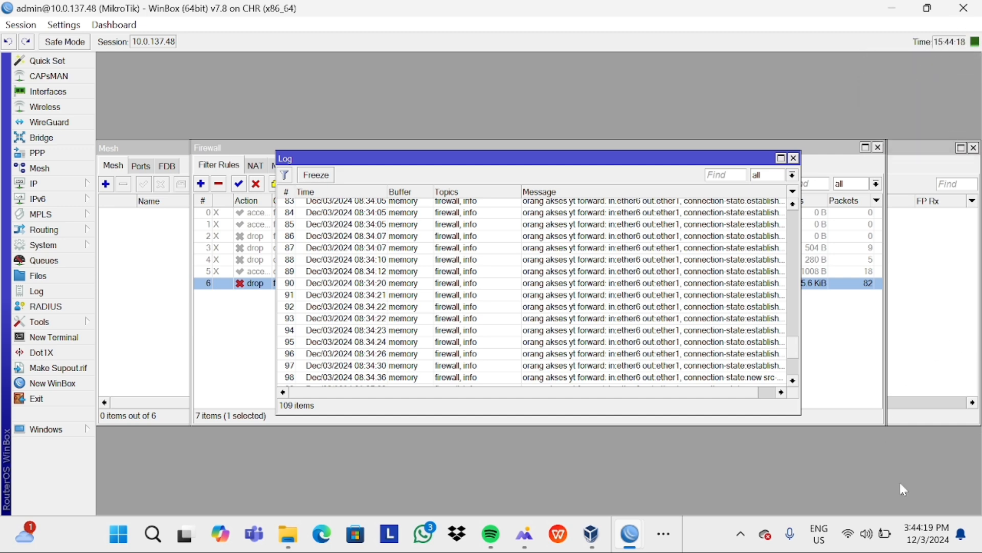
pyautogui.moveTo(918, 539)
pyautogui.click(57, 246)
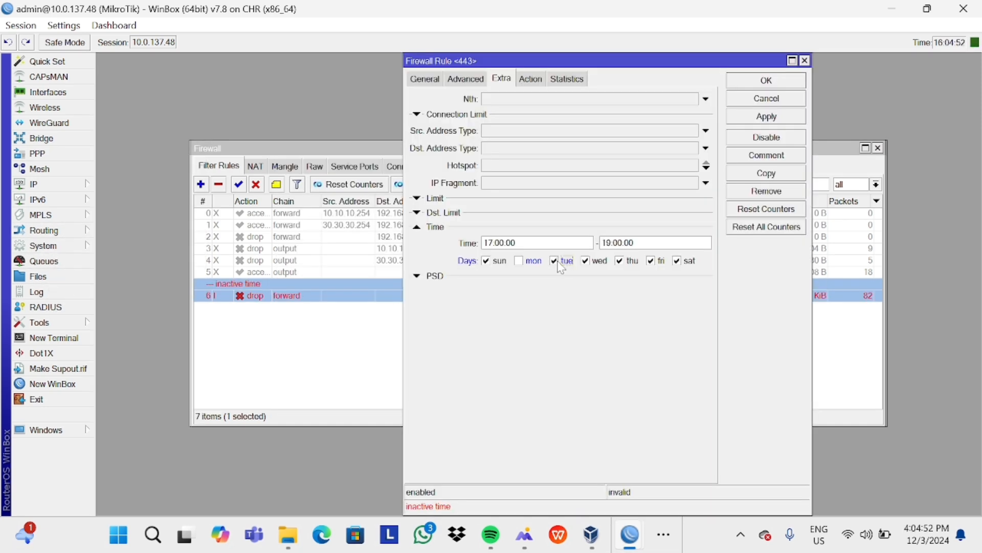
# - Clear Wednesday, Thursday, Friday, Saturday and Sunday in the port 443 drop rule's time schedule, leaving only Tuesday selected
pyautogui.click(585, 261)
pyautogui.click(621, 262)
pyautogui.click(650, 261)
pyautogui.click(677, 262)
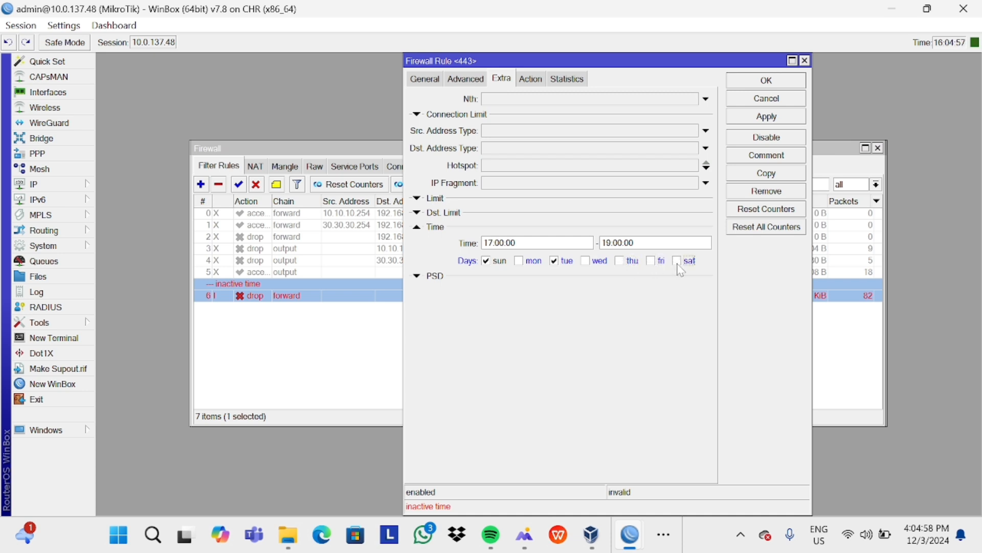
pyautogui.click(487, 261)
# - Set the start time of the port 443 drop rule's schedule to 15:00:00 and save the rule
pyautogui.click(487, 243)
pyautogui.press('BackSpace')
pyautogui.write('5')
pyautogui.click(784, 79)
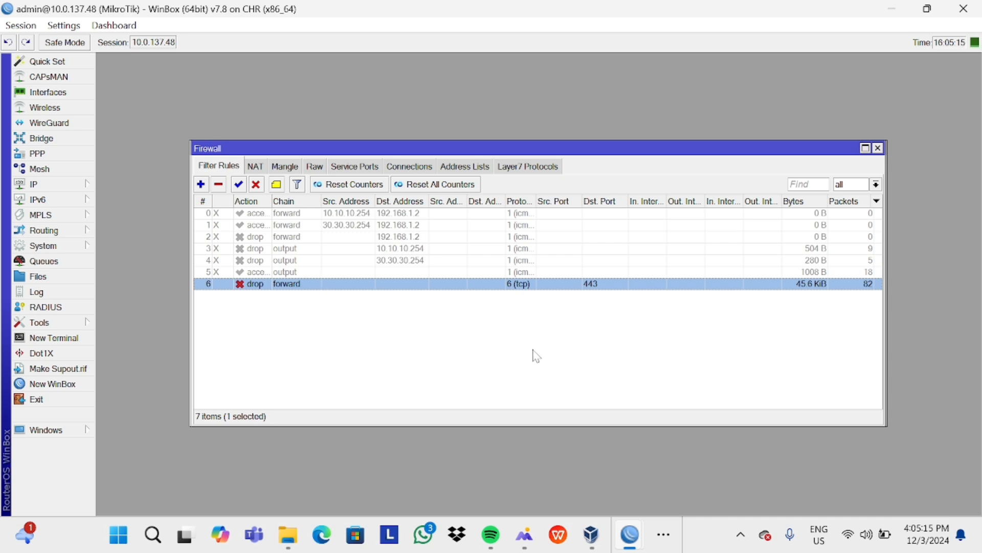
pyautogui.click(665, 534)
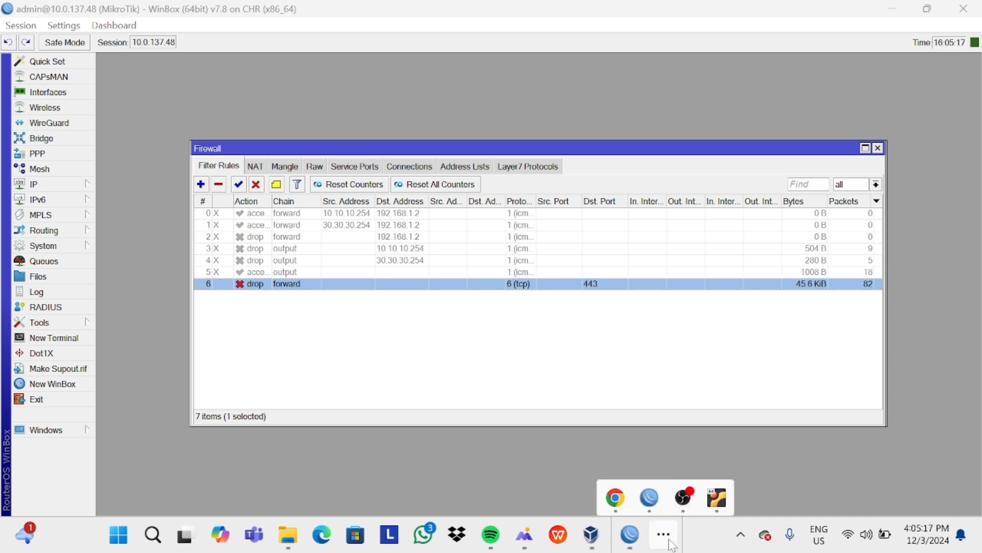
pyautogui.click(688, 499)
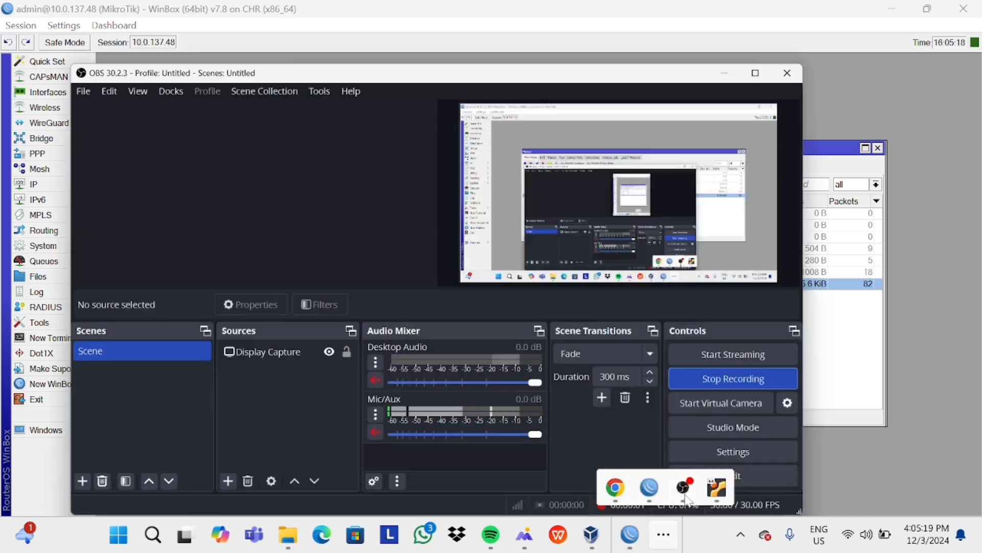